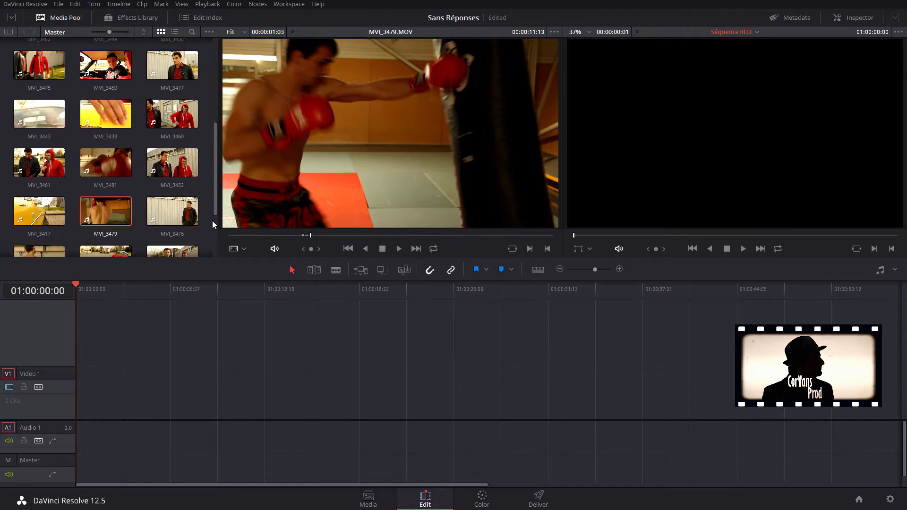
Step: Load clip MVI_3455 from the Master bin into the source viewer and skim through its footage
scroll(154, 240, "up", 6)
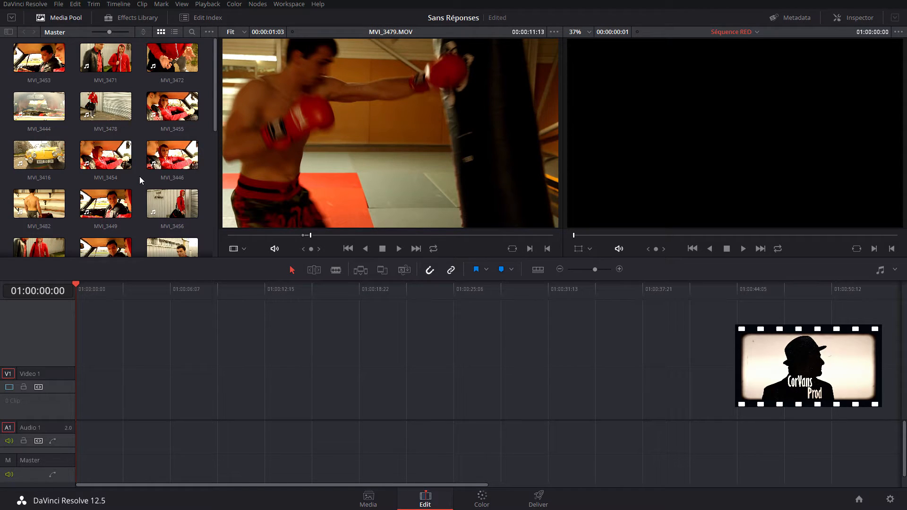
scroll(140, 177, "down", 5)
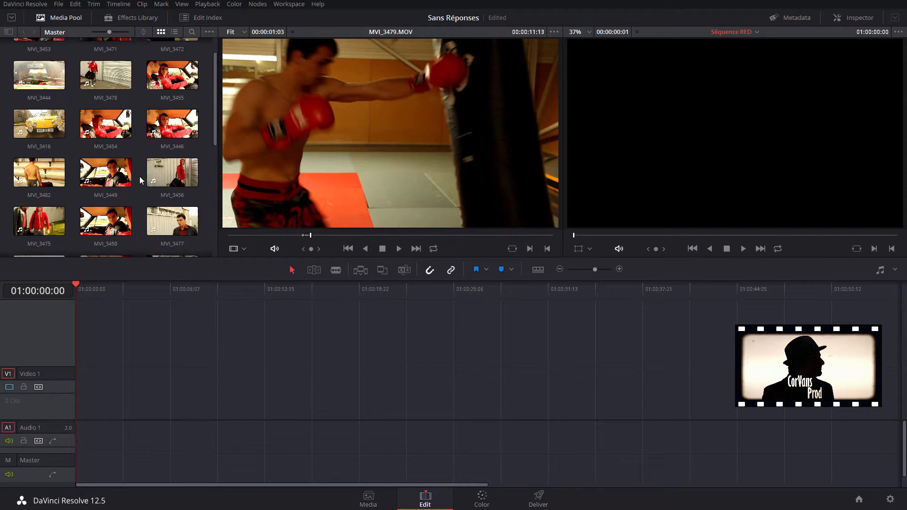
scroll(141, 176, "up", 5)
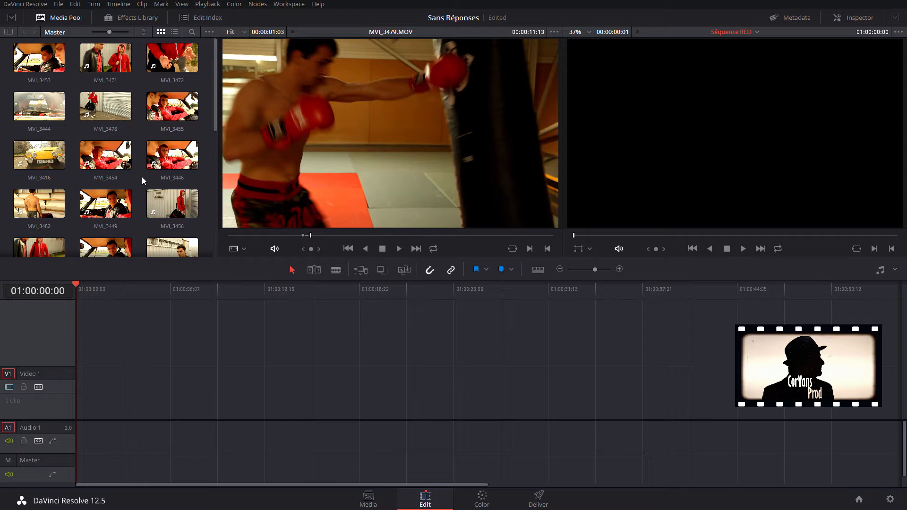
scroll(143, 177, "down", 5)
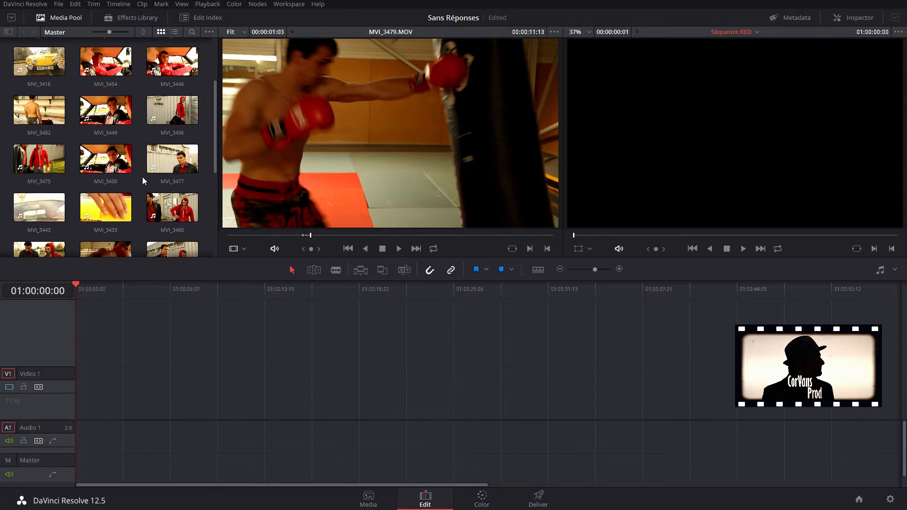
scroll(143, 181, "up", 4)
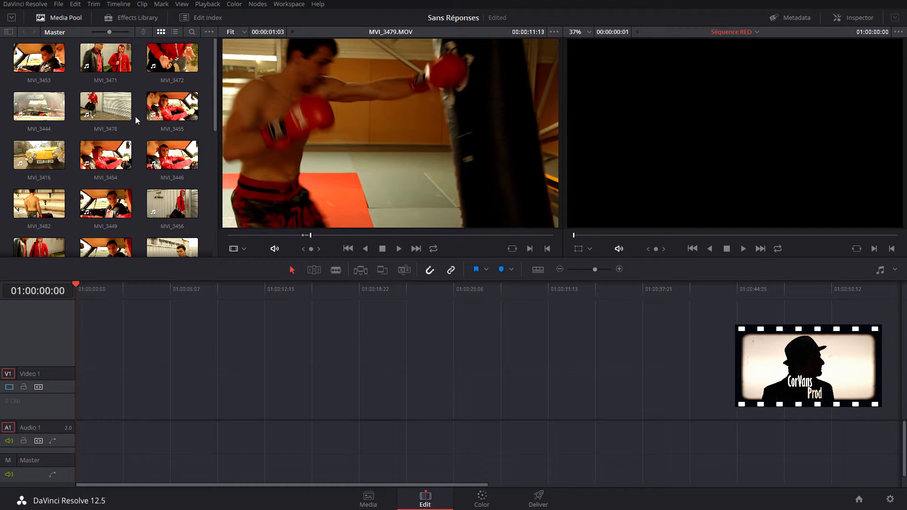
double_click(172, 106)
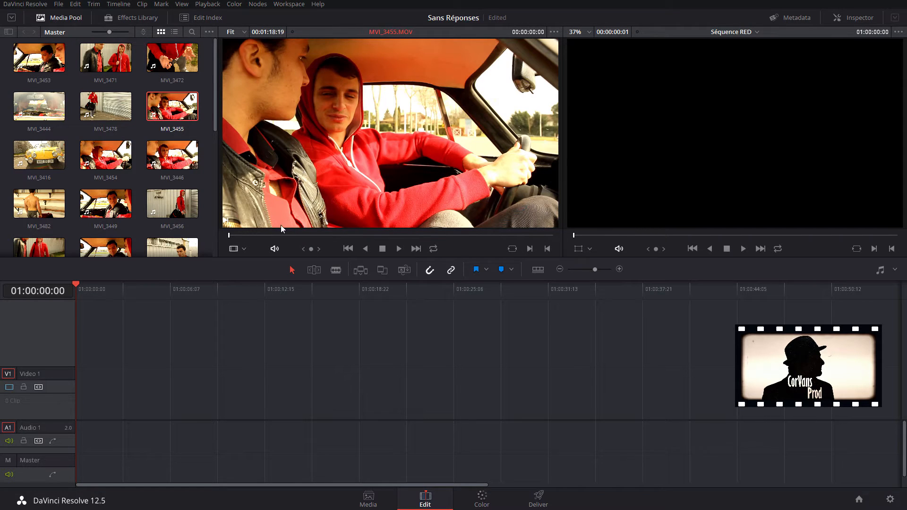
left_click_drag(283, 236, 200, 234)
Step: Browse all the clip thumbnails in the Master bin, down to the Séquence RED timeline and the audio file
scroll(101, 171, "down", 5)
scroll(101, 171, "up", 3)
scroll(141, 183, "down", 4)
scroll(141, 183, "up", 4)
scroll(141, 183, "down", 4)
scroll(141, 182, "up", 4)
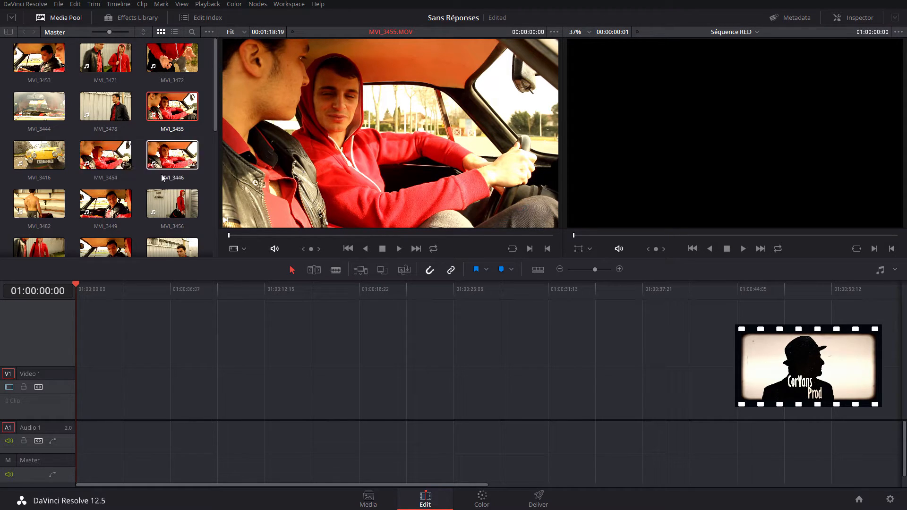
scroll(139, 186, "down", 5)
scroll(139, 186, "up", 4)
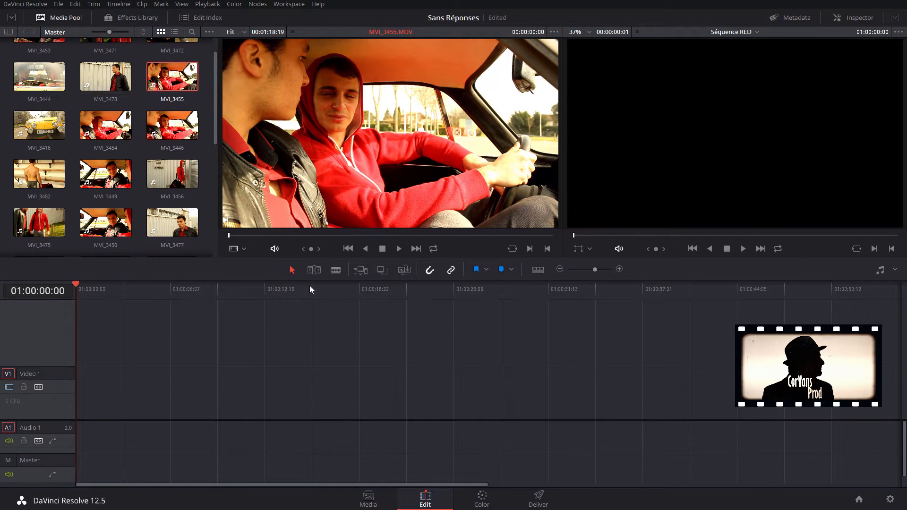
scroll(159, 131, "up", 1)
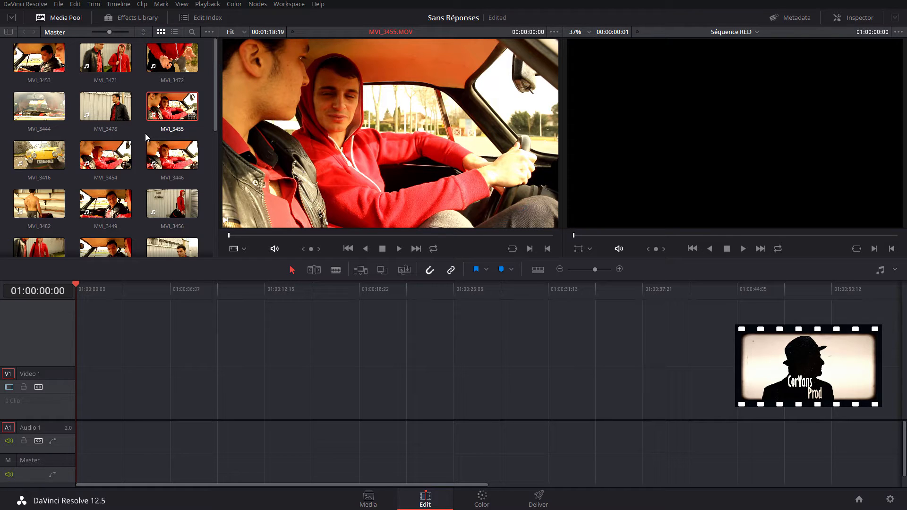
scroll(145, 135, "down", 4)
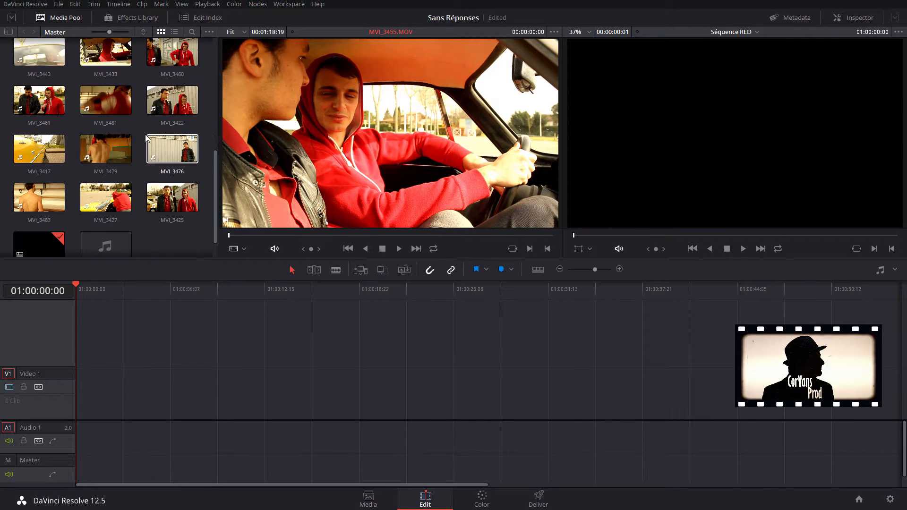
scroll(147, 137, "up", 4)
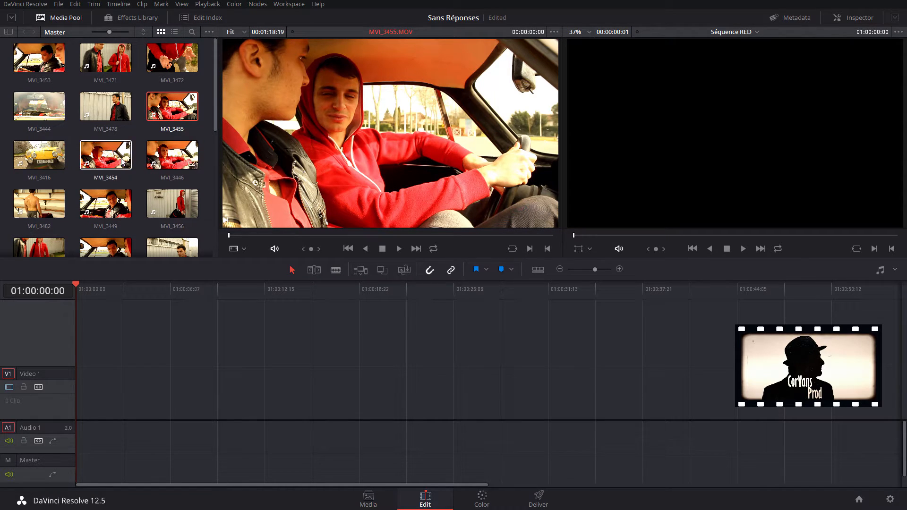
scroll(152, 123, "down", 6)
scroll(151, 123, "up", 6)
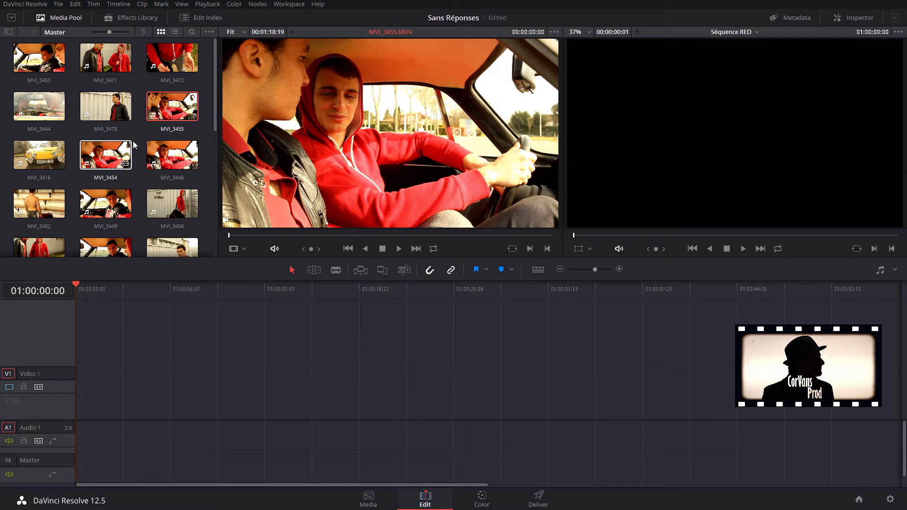
scroll(198, 207, "down", 4)
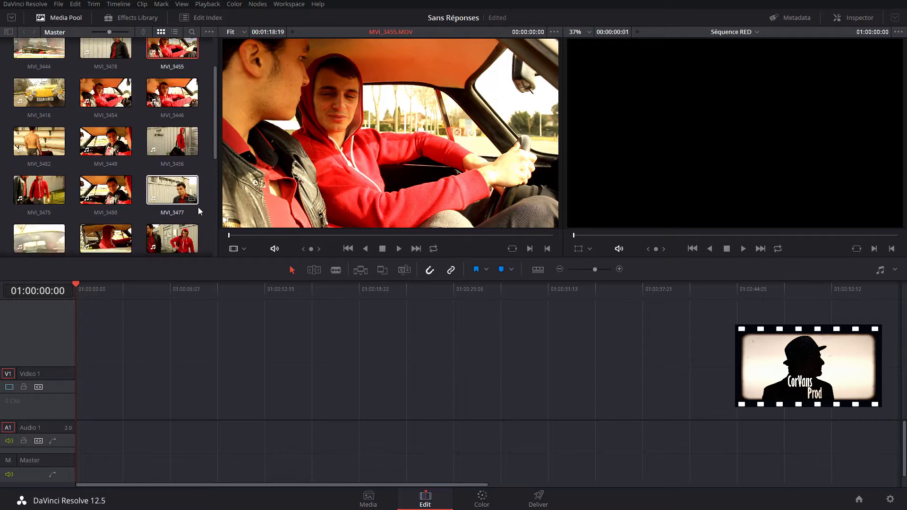
scroll(198, 207, "up", 4)
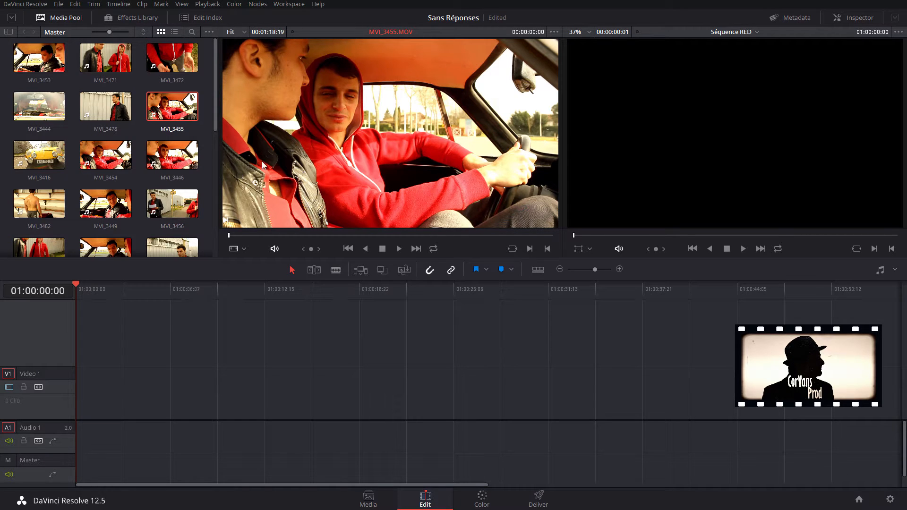
scroll(121, 150, "down", 8)
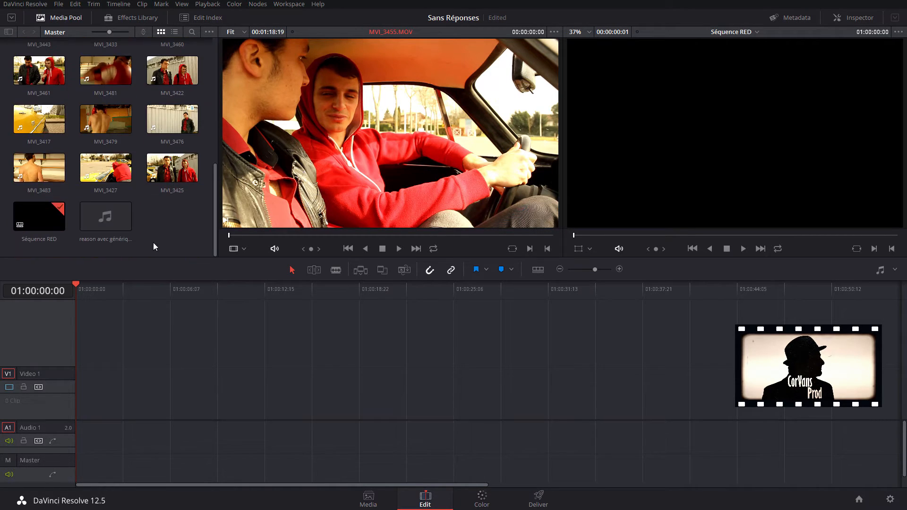
scroll(154, 248, "up", 8)
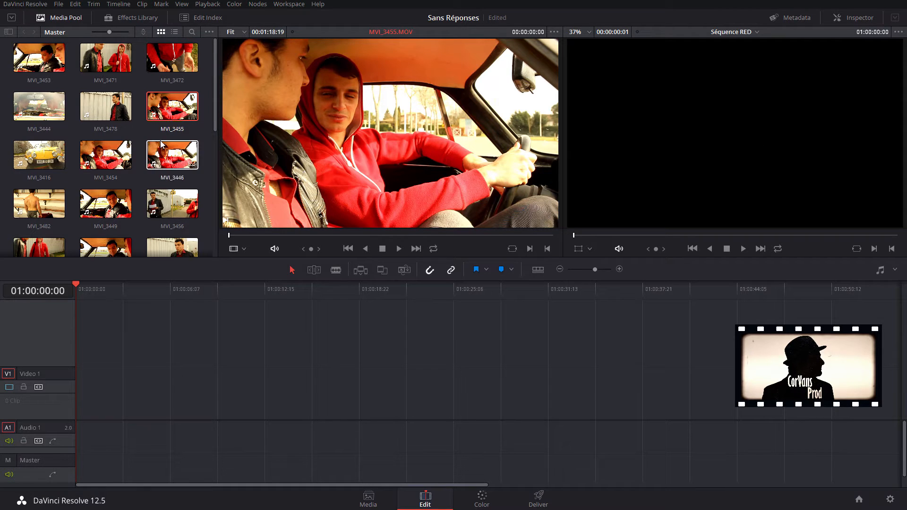
scroll(138, 105, "down", 10)
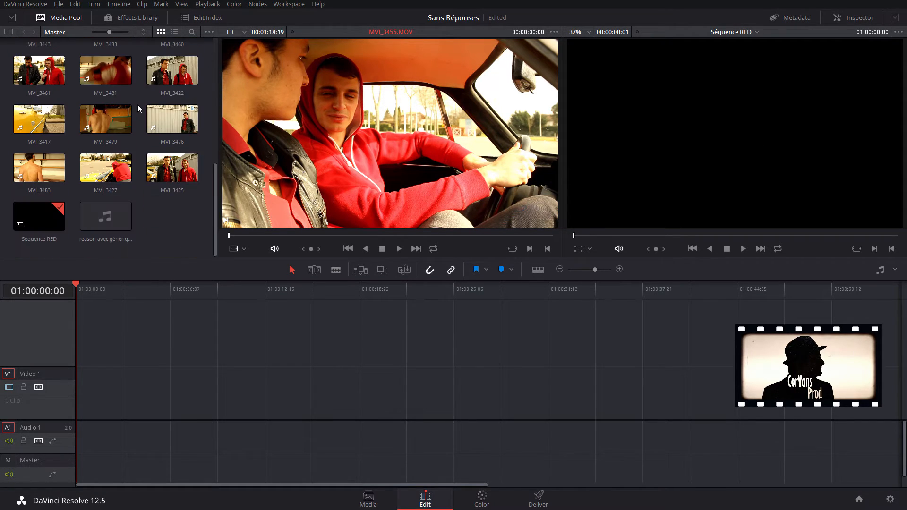
scroll(137, 104, "up", 5)
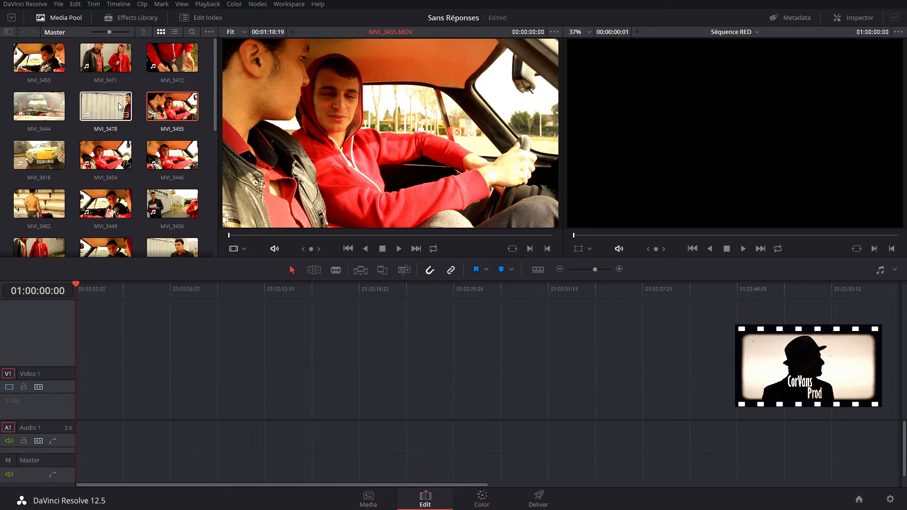
scroll(137, 174, "down", 5)
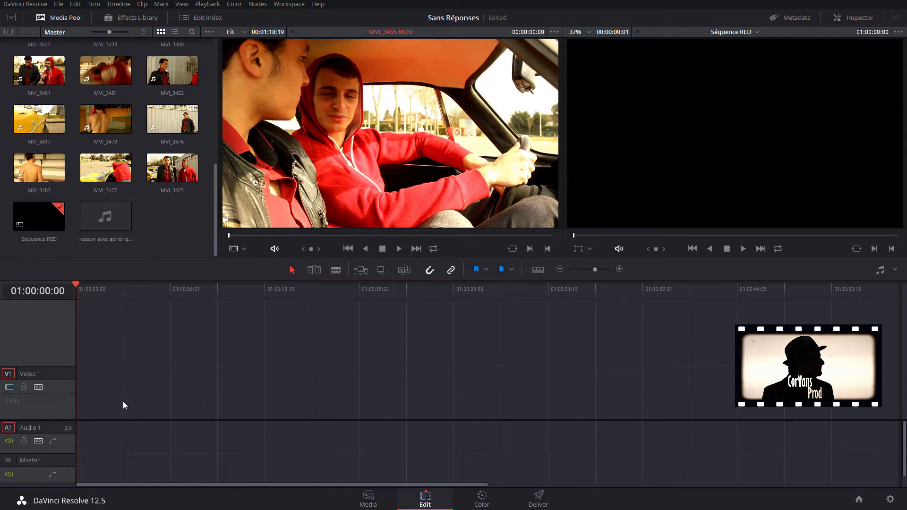
scroll(142, 246, "up", 10)
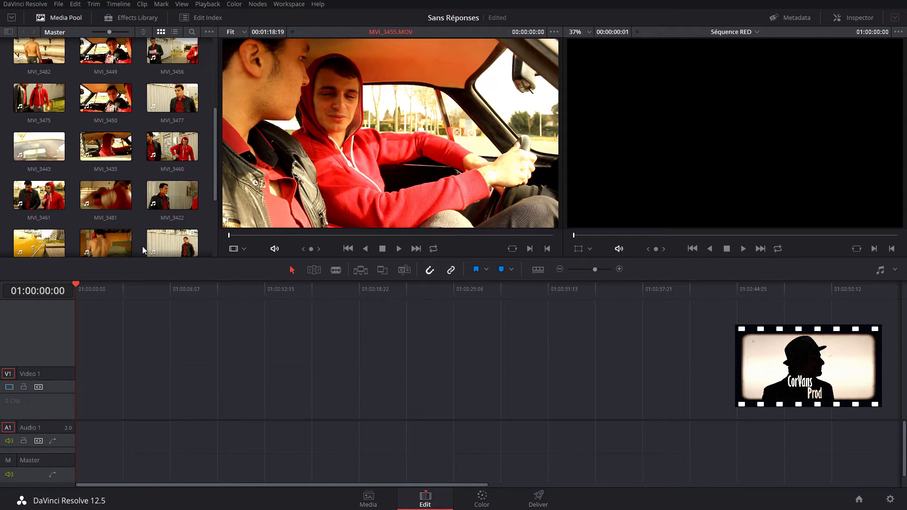
Step: Show the Master bin as a list, examine its metadata columns through to the file path, and return to thumbnail view
left_click(174, 32)
scroll(124, 96, "up", 3)
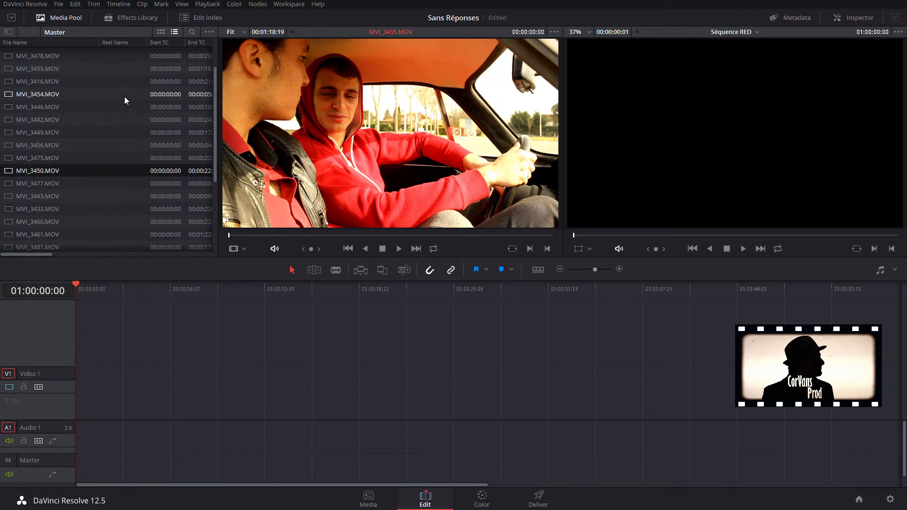
left_click_drag(35, 255, 112, 255)
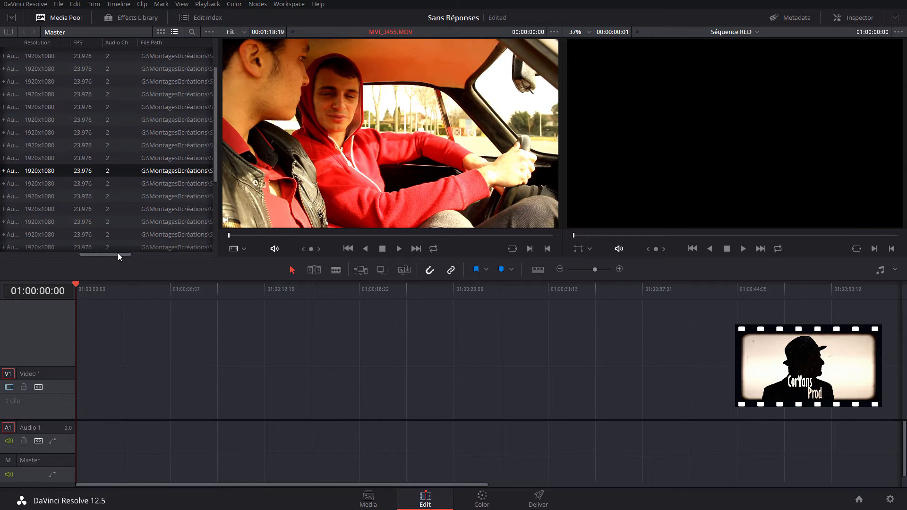
left_click_drag(118, 253, 2, 263)
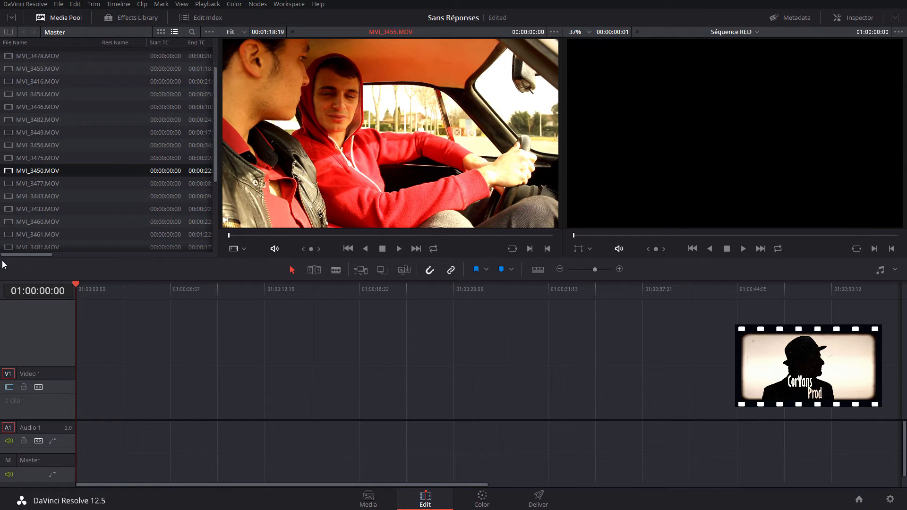
left_click(159, 33)
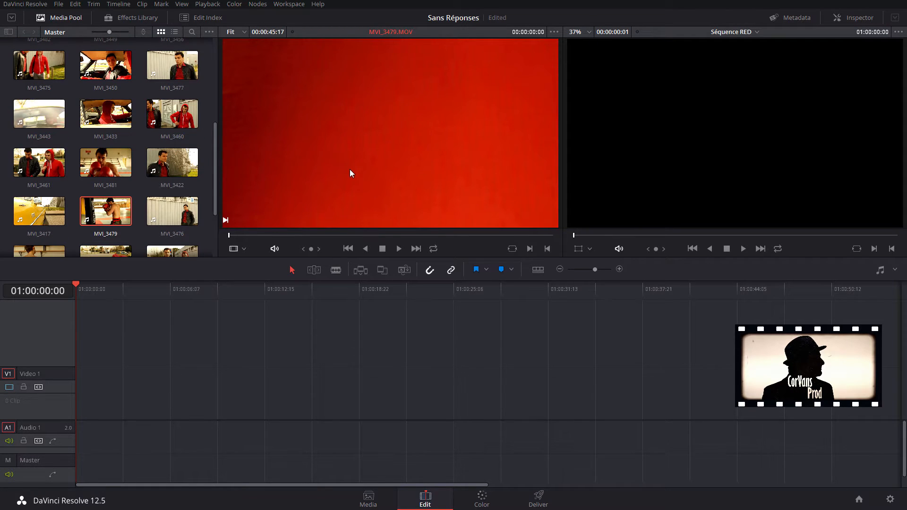
Step: Review the boxing clip MVI_3479 in the source viewer by playing it forward, pausing it and playing it in reverse
key("space")
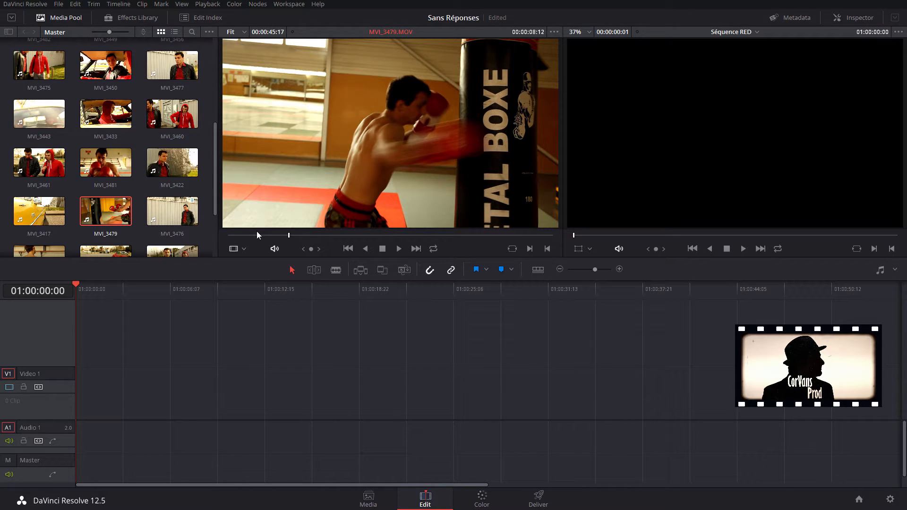
left_click_drag(250, 236, 237, 236)
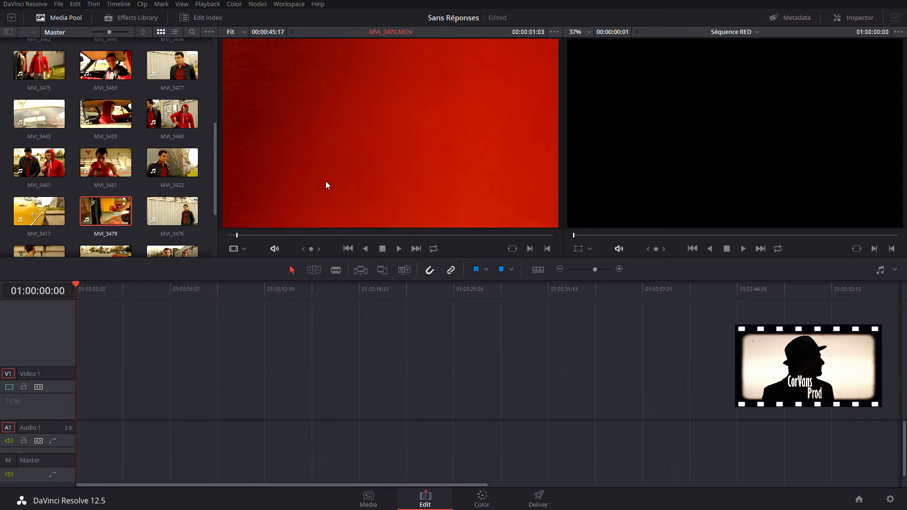
key("space")
key("space")
key("space")
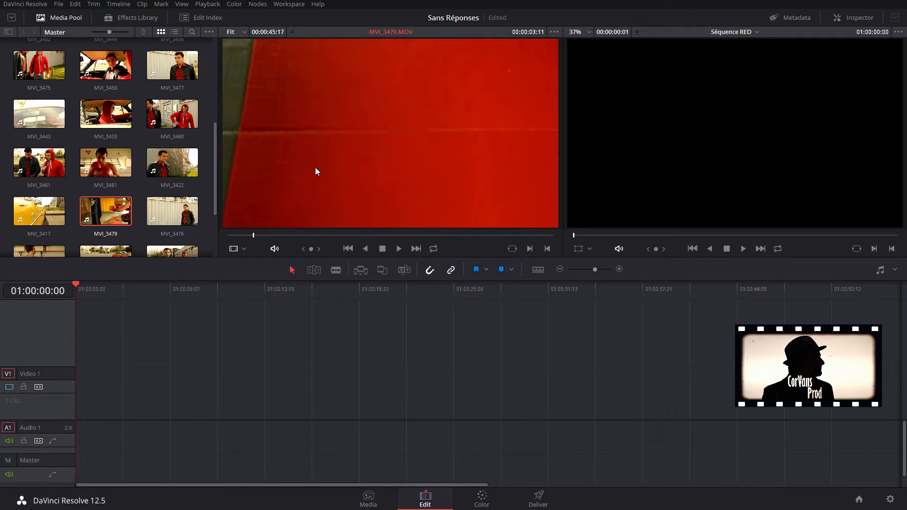
key("space")
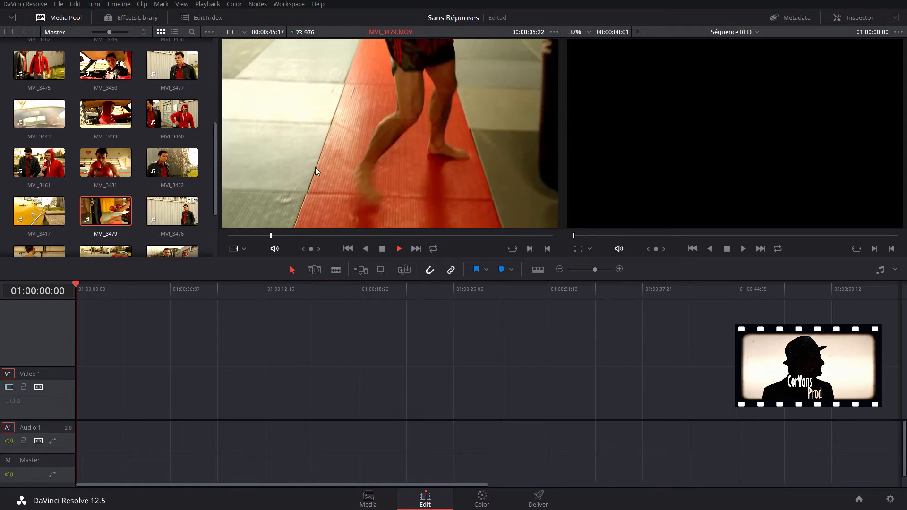
key("space")
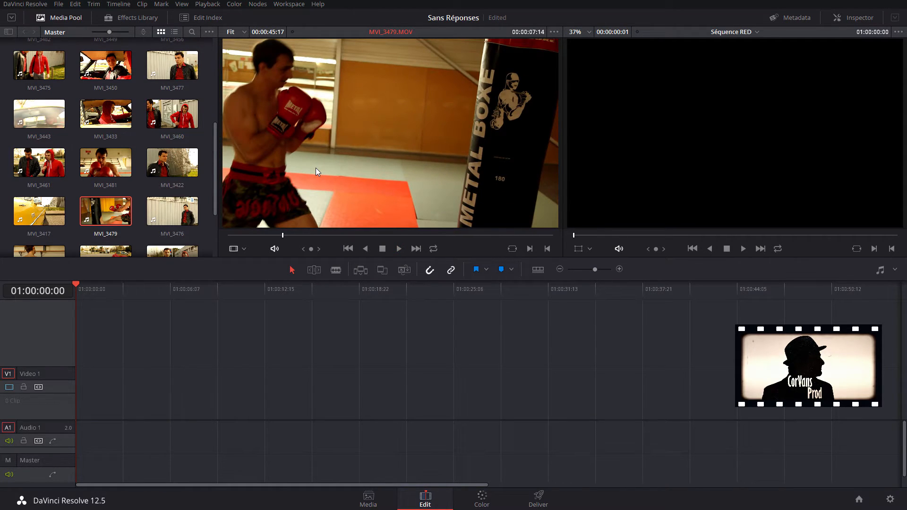
key("j")
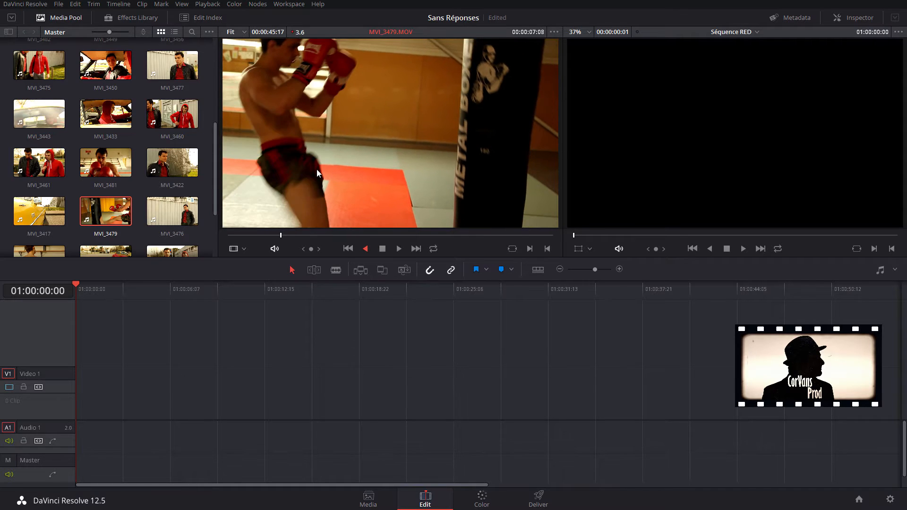
key("k")
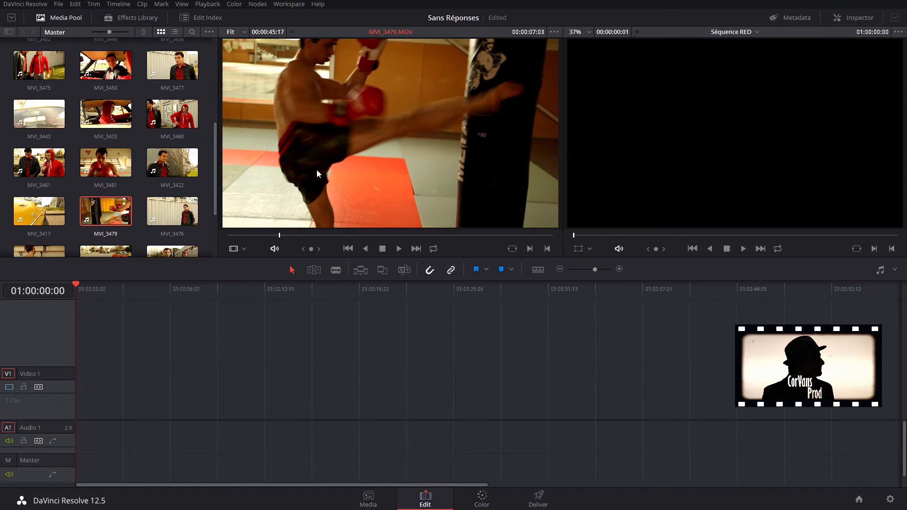
Step: Mark the In point of clip MVI_3479 at 00:00:03:06 in the source viewer and check the footage around it
left_click(262, 234)
key("j")
key("k")
key("i")
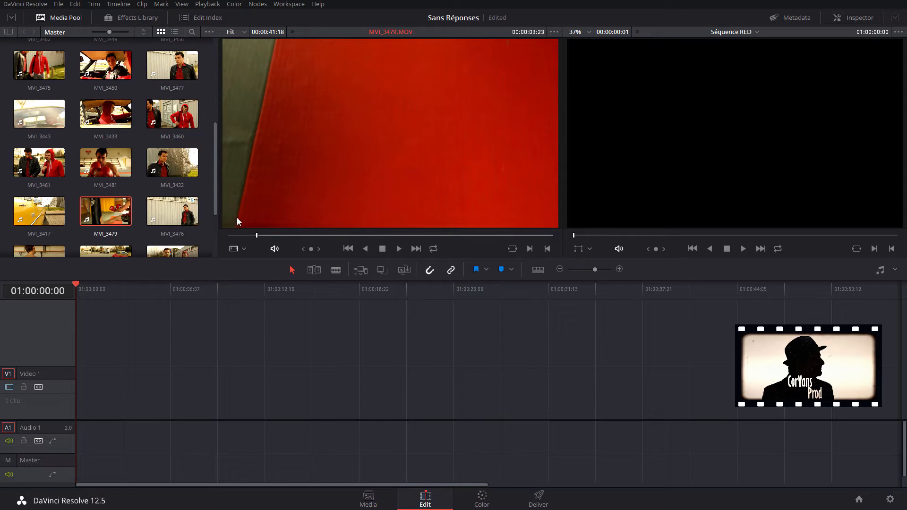
left_click(250, 234)
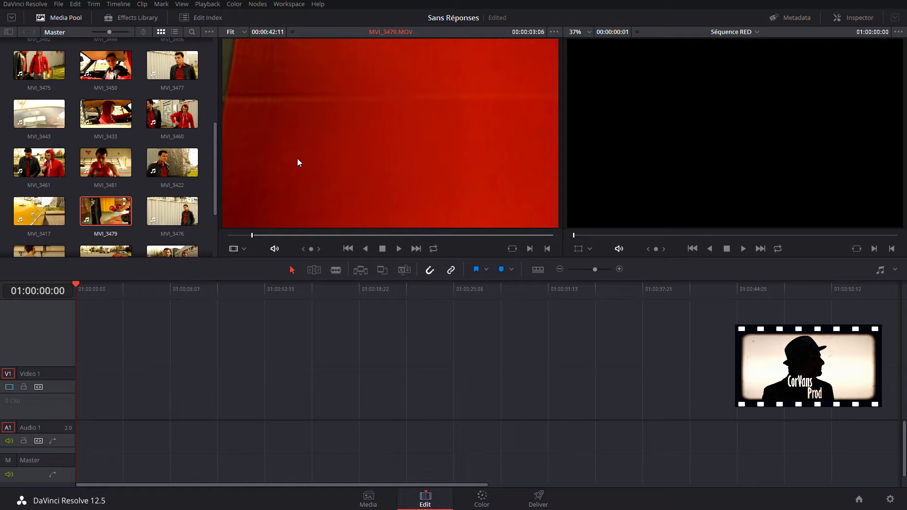
key("l")
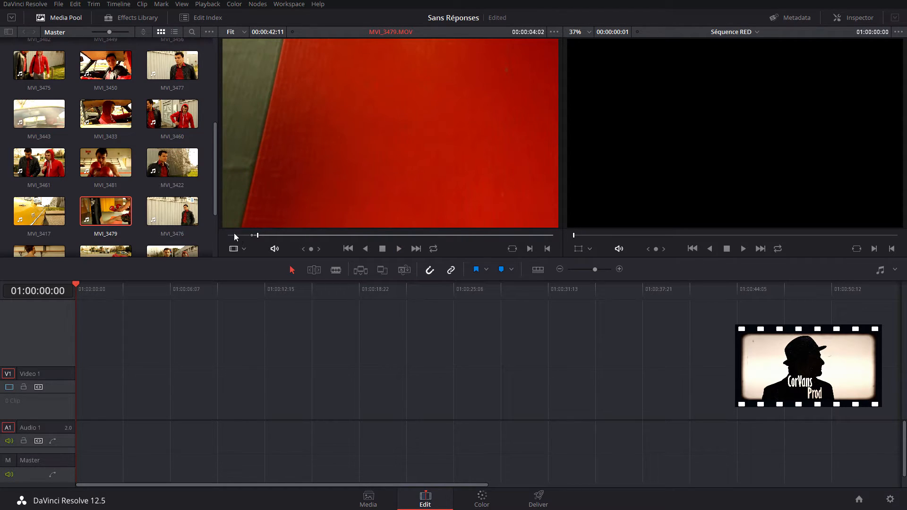
left_click(235, 235)
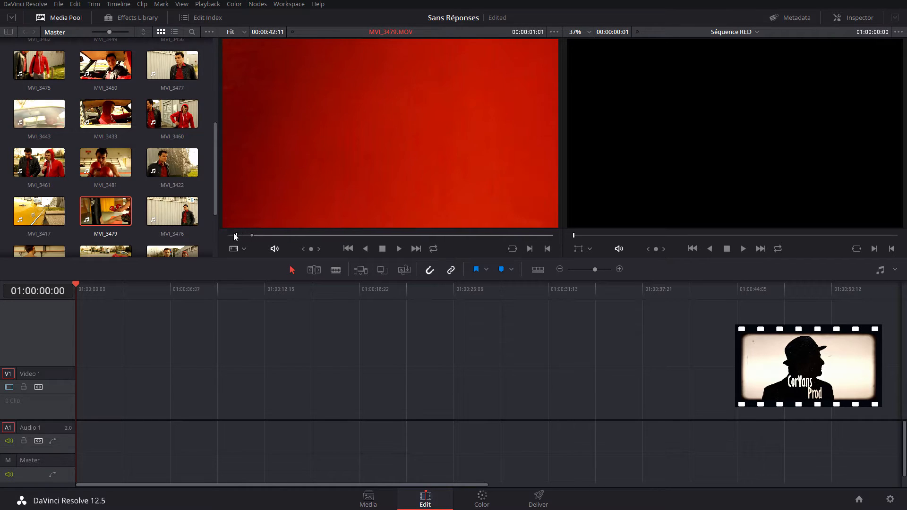
Step: Play MVI_3479 onward in the source viewer and mark its Out point at 00:00:09:02
key("space")
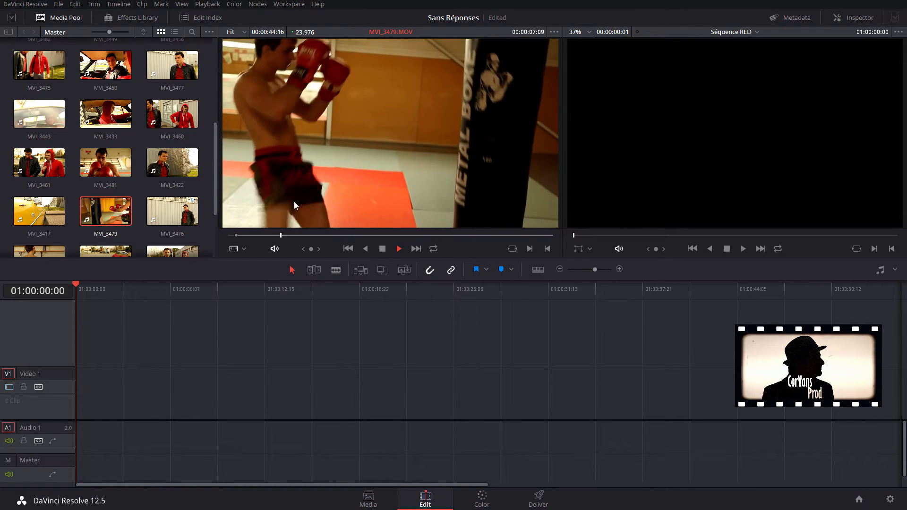
key("space")
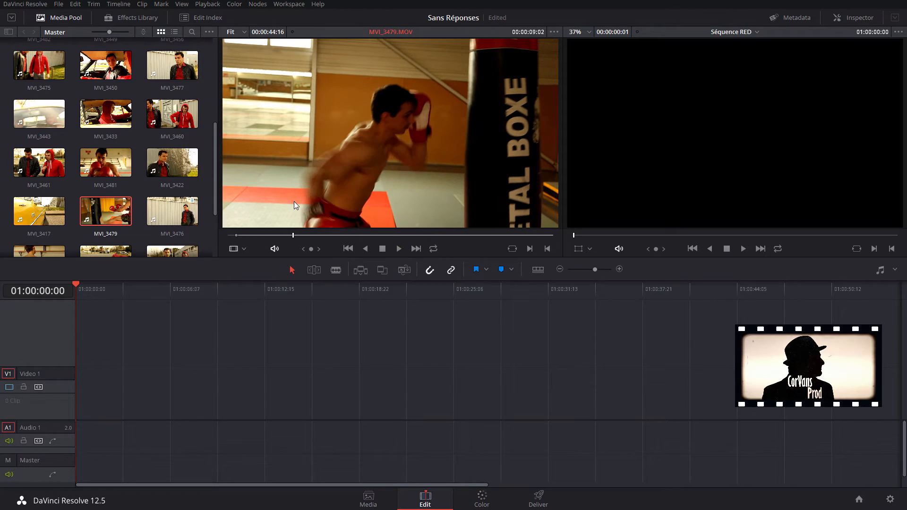
key("o")
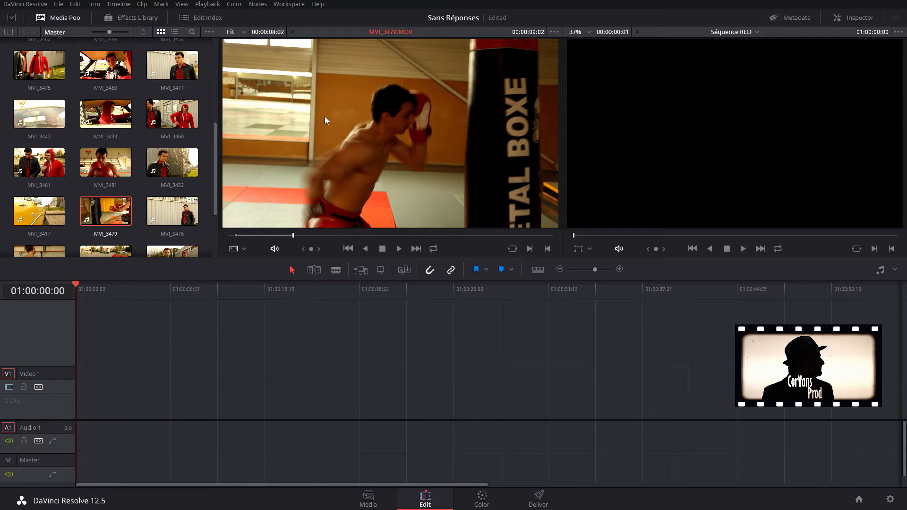
Step: Try placing the marked range of MVI_3479 directly at the start of track V1, and undo the edit
left_click_drag(324, 120, 83, 384)
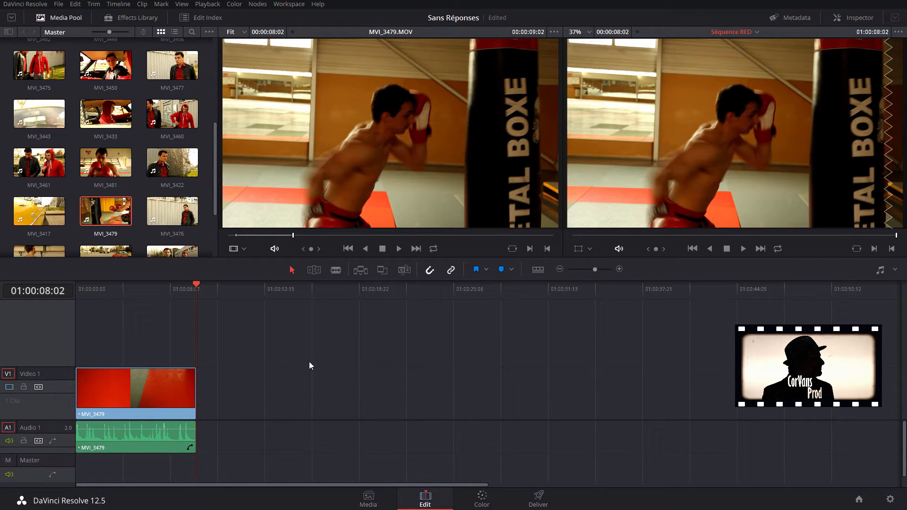
key("ctrl+z")
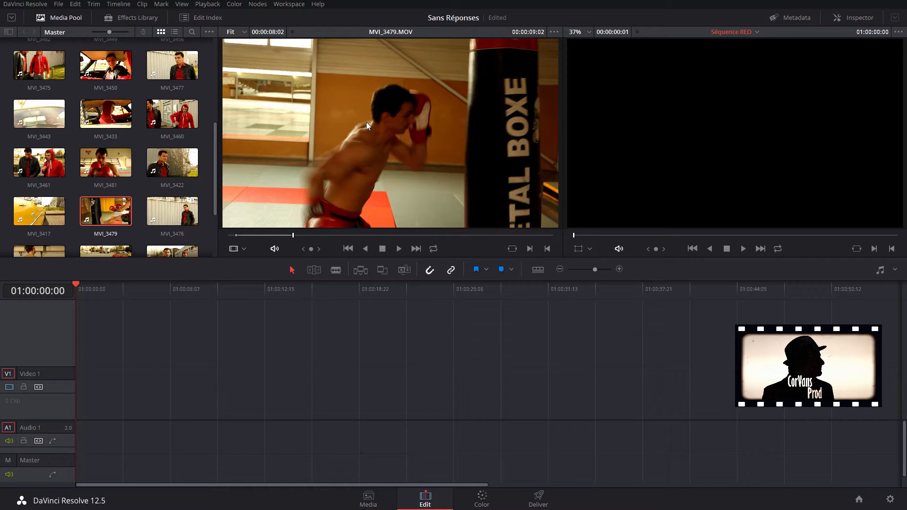
Step: Try an Insert edit of MVI_3479 through the timeline viewer's edit overlay and a separate Overwrite edit, undoing each one
left_click_drag(367, 122, 854, 136)
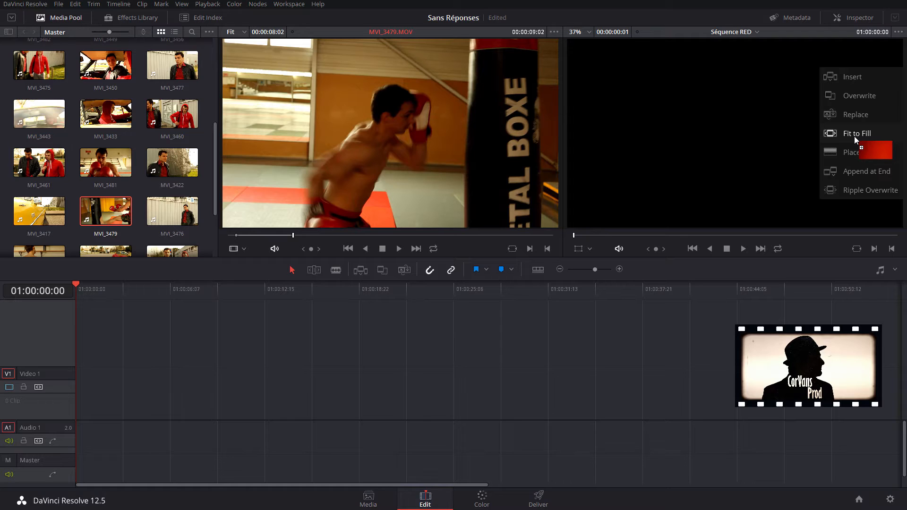
left_click_drag(855, 137, 855, 173)
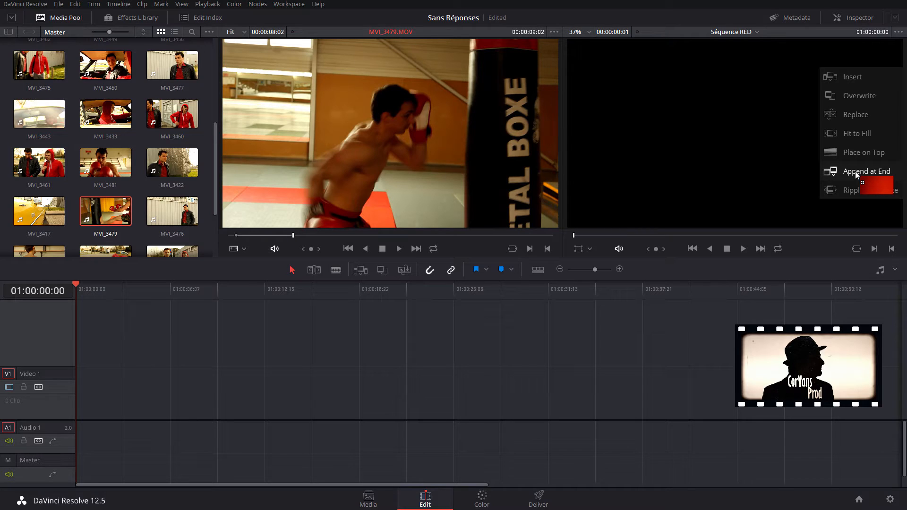
left_click_drag(855, 171, 874, 184)
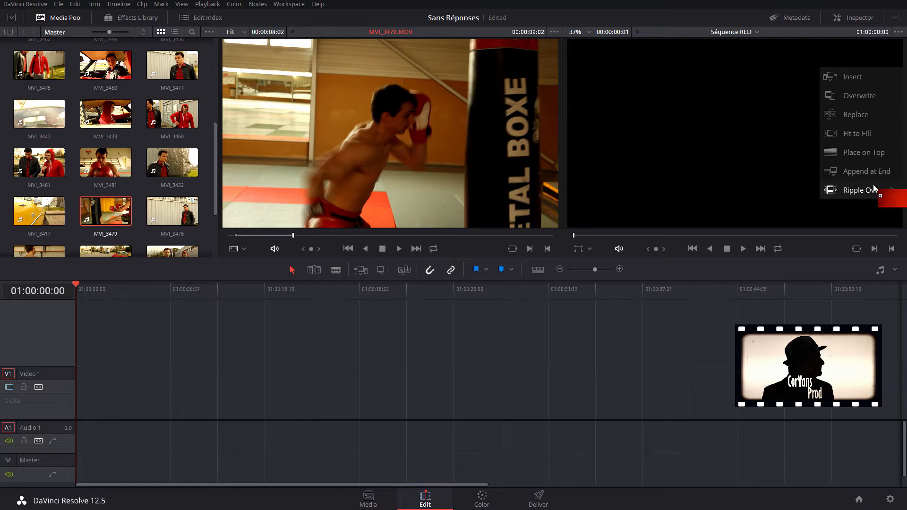
left_click_drag(873, 188, 855, 83)
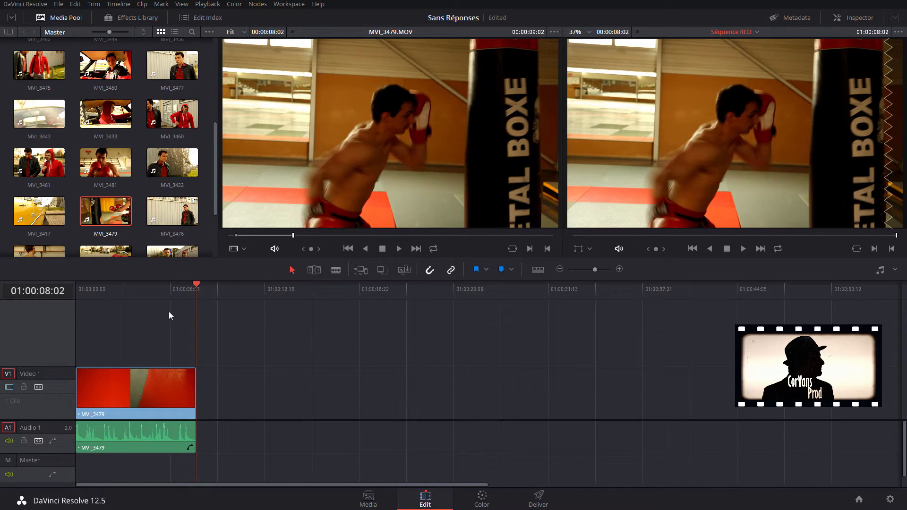
key("Home")
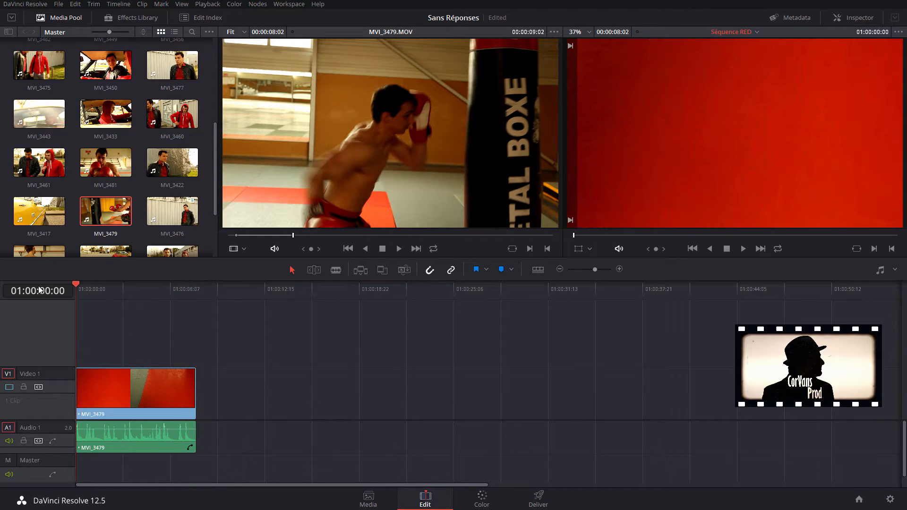
key("ctrl+z")
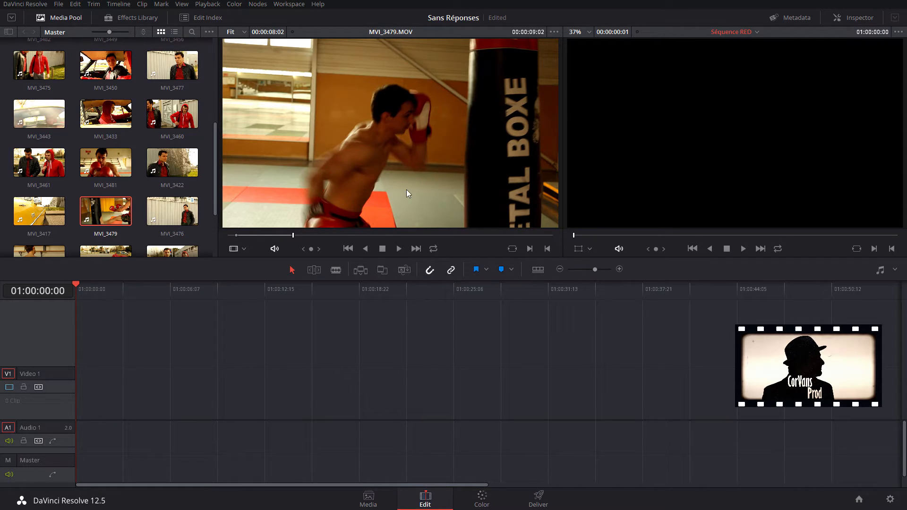
left_click(382, 270)
key("ctrl+z")
Step: Try the Avid Media Composer keyboard mapping in the project settings and expand the shortcuts of the Edit category
left_click(890, 499)
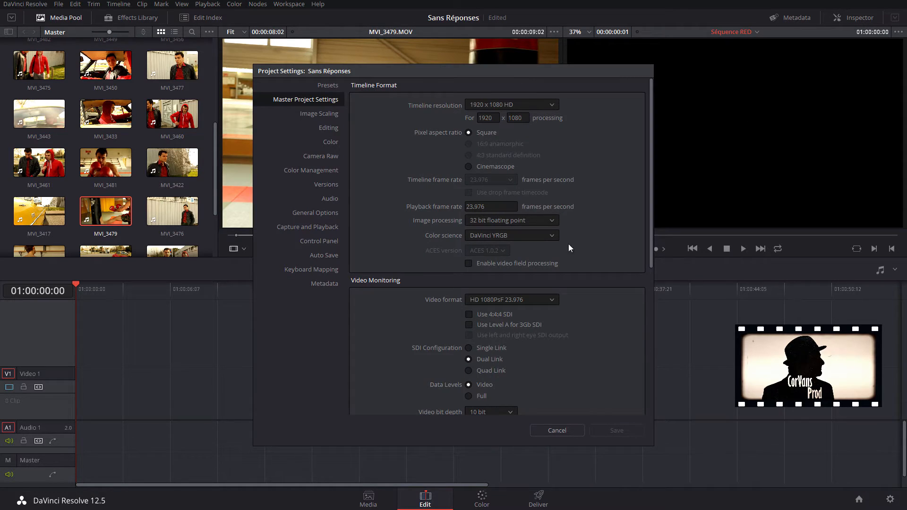
left_click(333, 269)
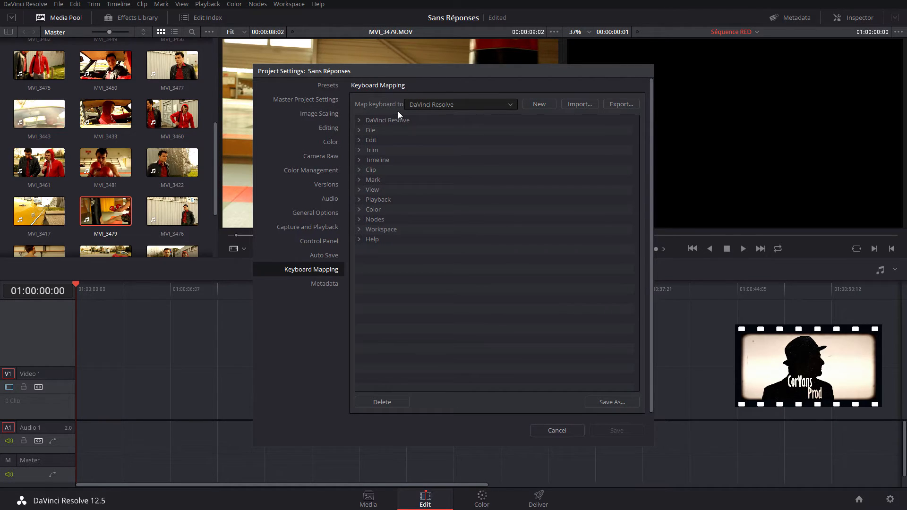
left_click(510, 105)
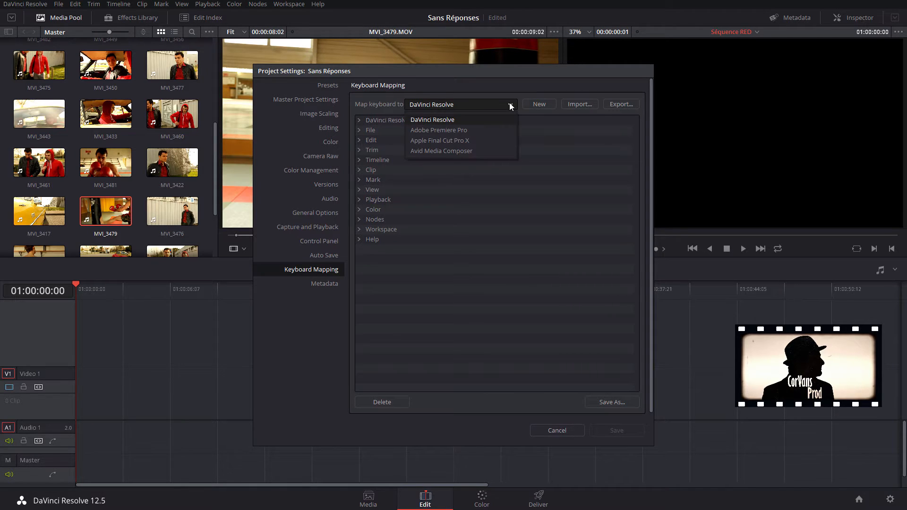
left_click(472, 151)
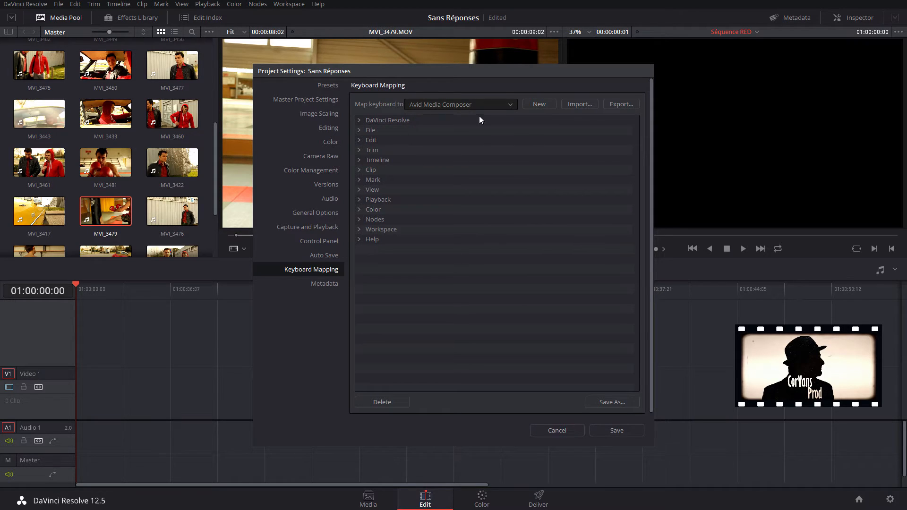
left_click(512, 106)
left_click(512, 106)
left_click(361, 139)
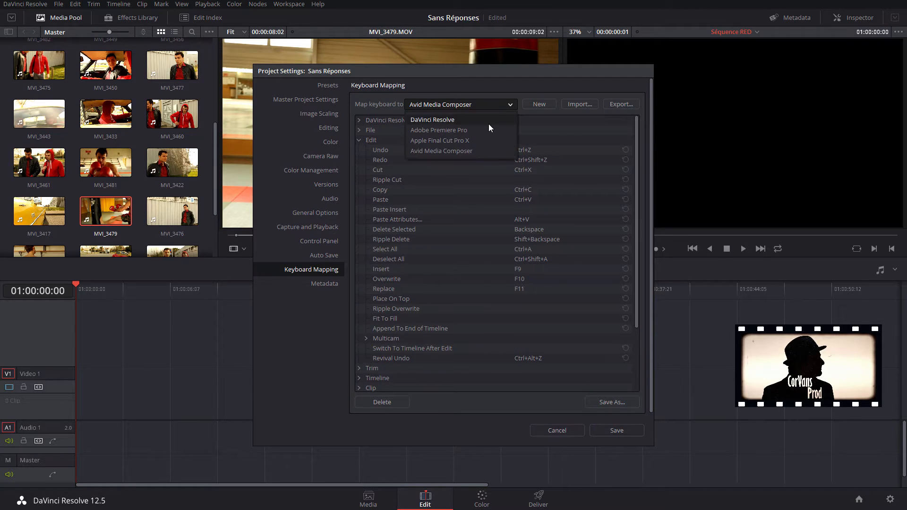
Step: Check the Edit shortcuts under the Apple Final Cut Pro X mapping, restore the DaVinci Resolve mapping and leave the settings without saving
left_click(481, 138)
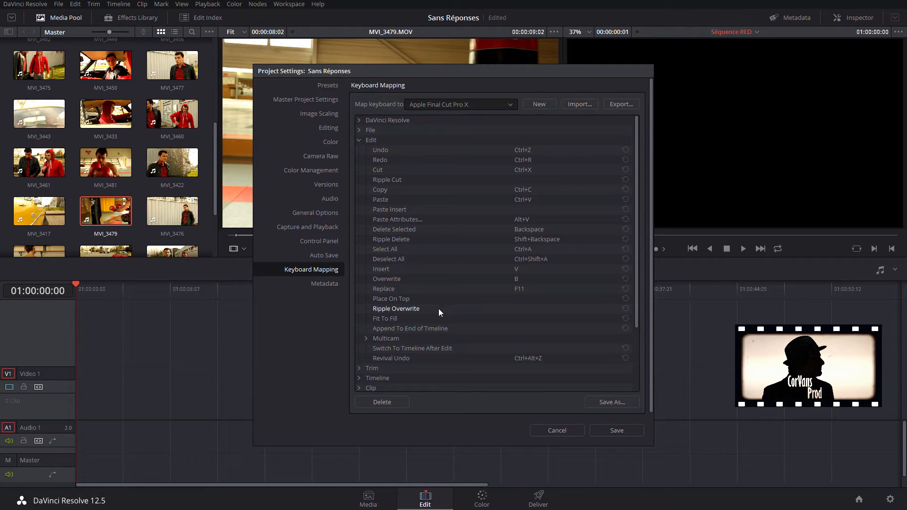
left_click(512, 102)
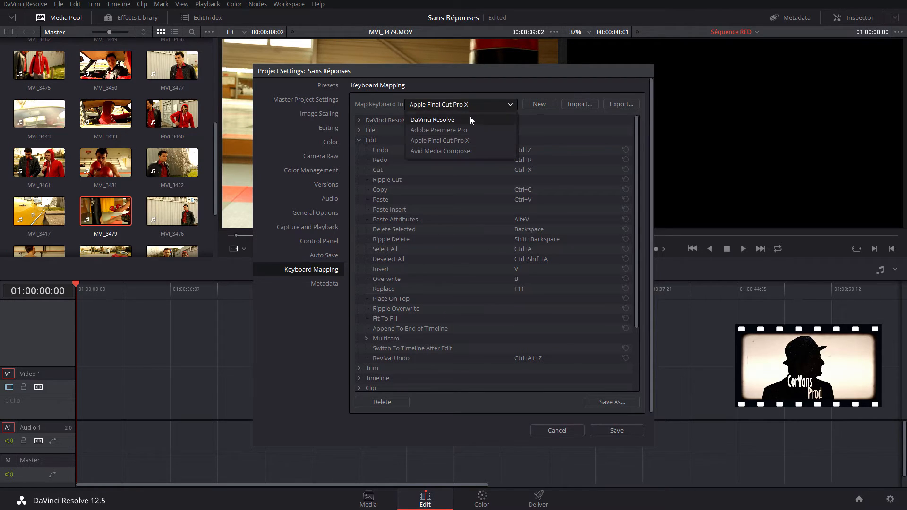
left_click(469, 116)
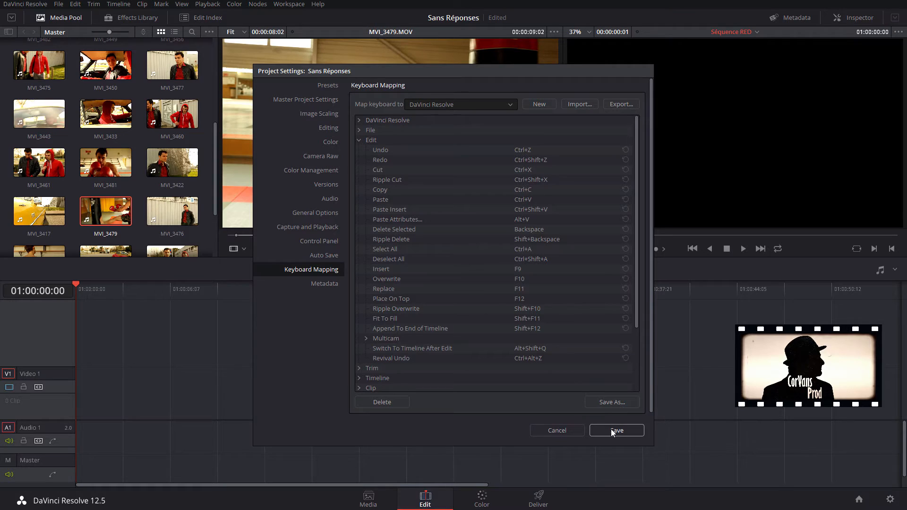
left_click(557, 431)
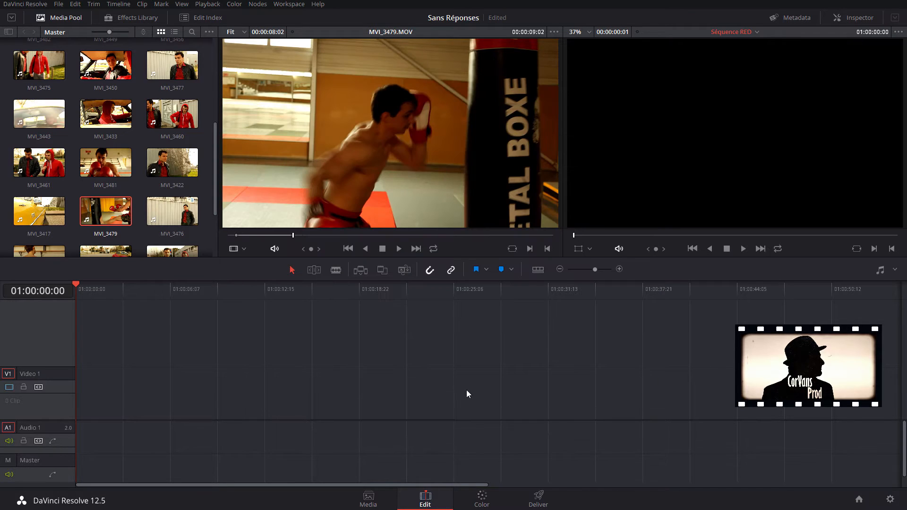
Step: Append the marked range of MVI_3479 to the end of the Séquence RED timeline
left_click(77, 4)
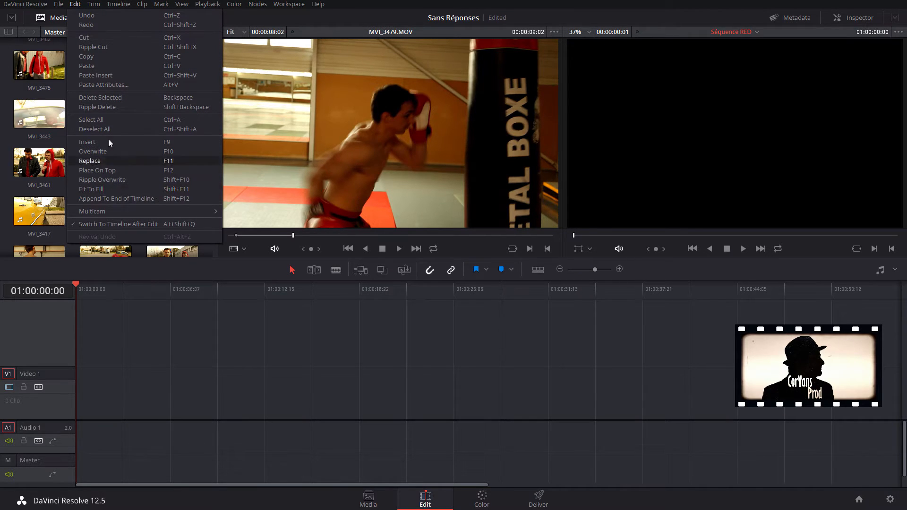
left_click(75, 4)
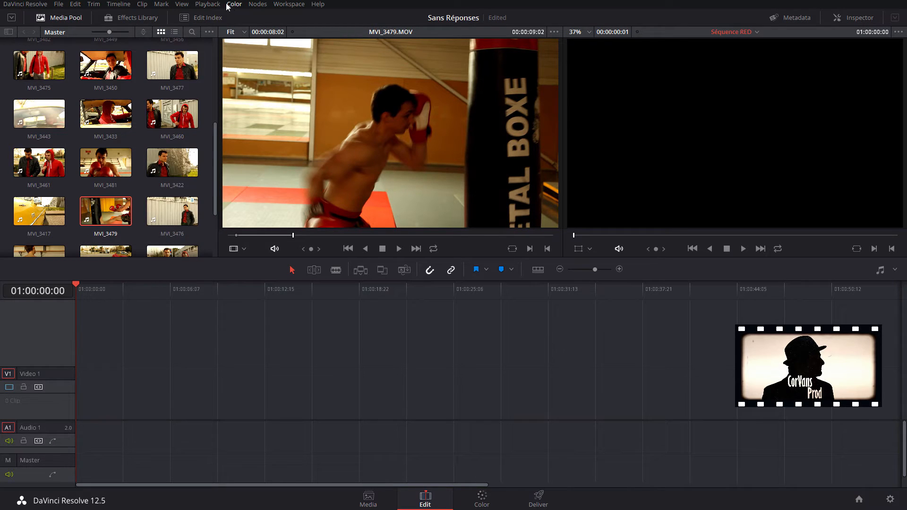
key("shift+F12")
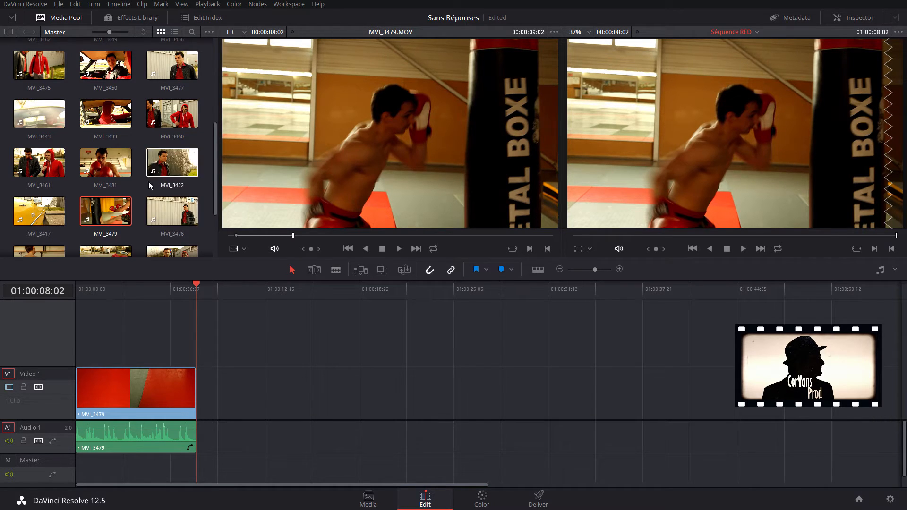
Step: Find the boxing clip MVI_3481 in the Master bin and load it in the source viewer
scroll(128, 150, "up", 2)
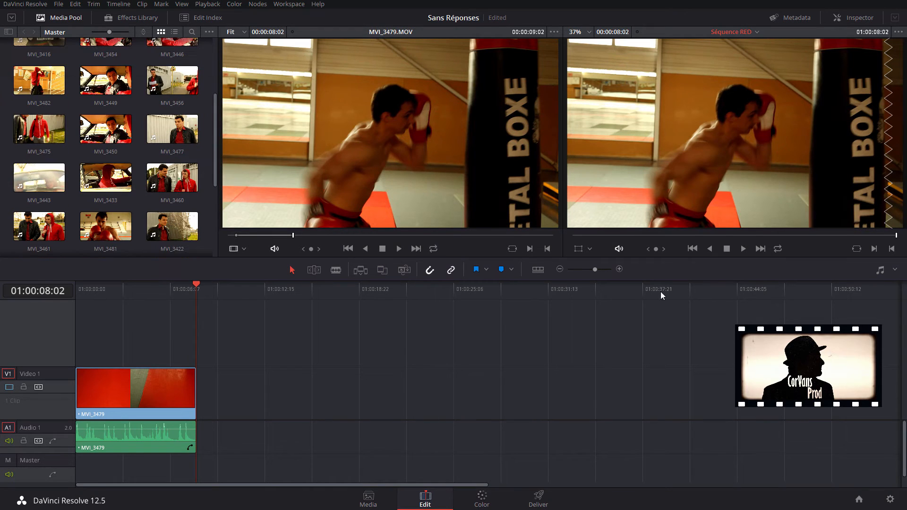
scroll(119, 127, "up", 2)
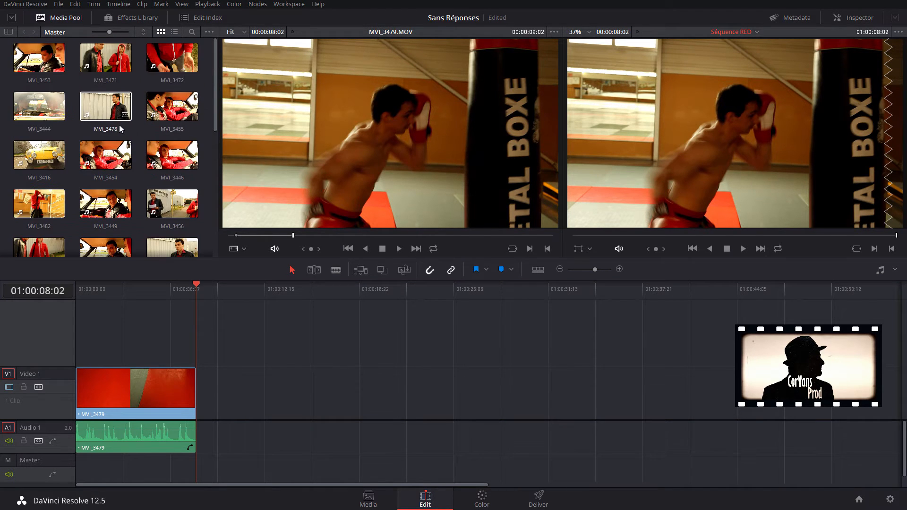
scroll(158, 157, "down", 3)
scroll(157, 157, "down", 2)
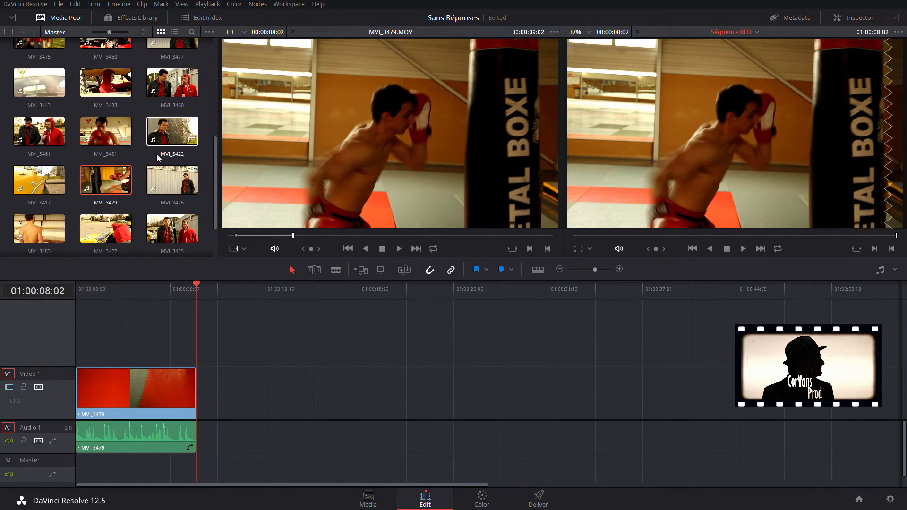
scroll(151, 183, "down", 1)
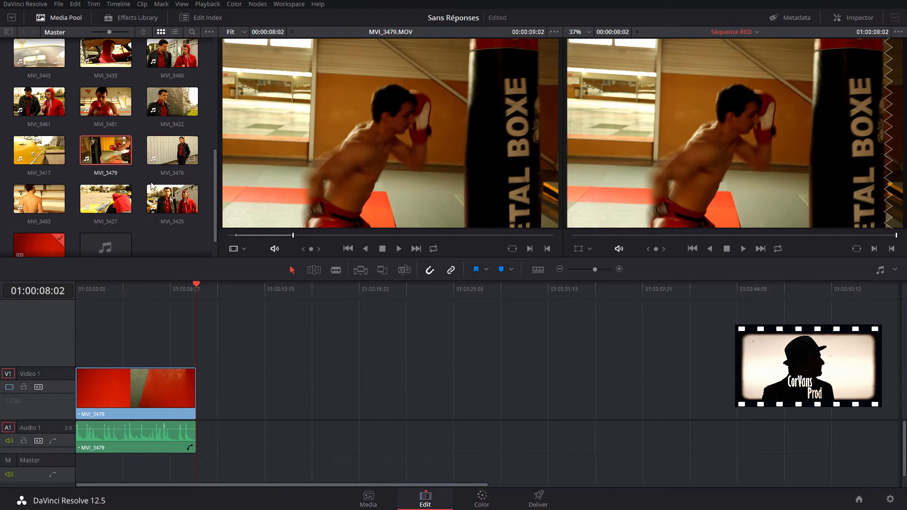
scroll(152, 184, "up", 2)
scroll(151, 186, "up", 4)
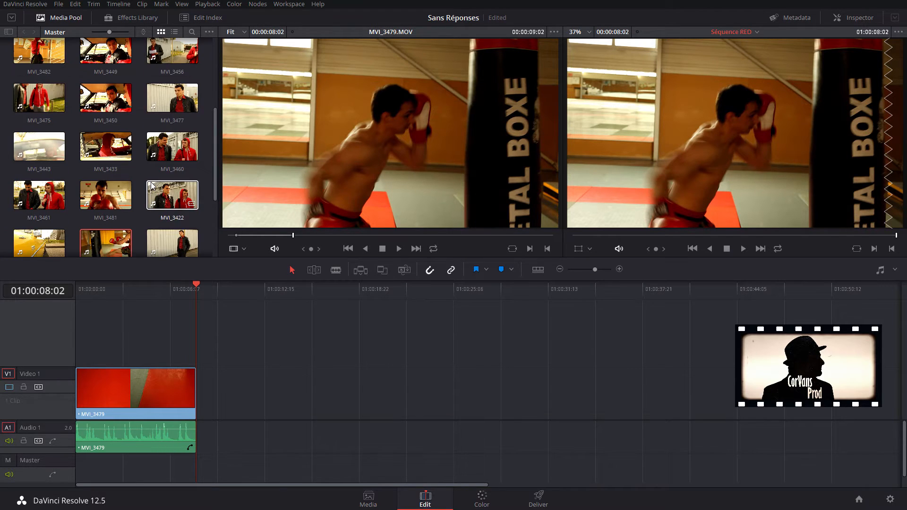
scroll(151, 182, "down", 5)
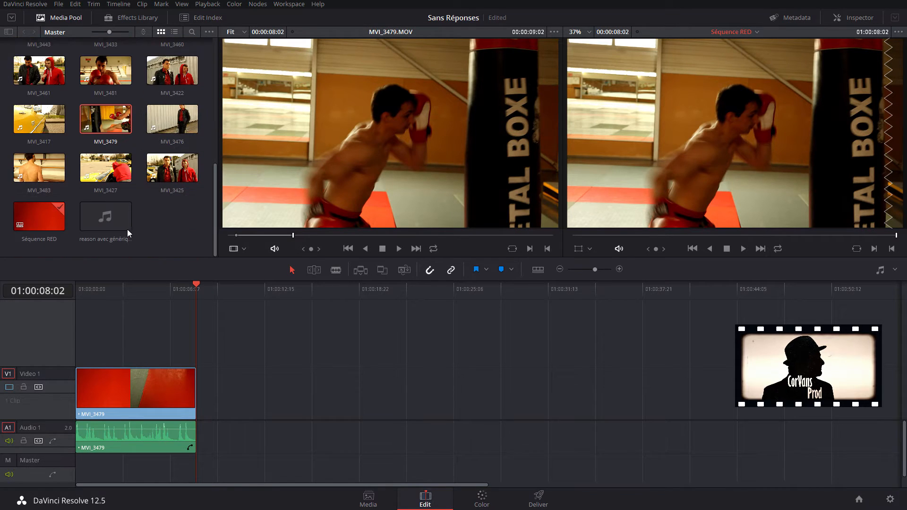
scroll(126, 231, "up", 1)
left_click(112, 112)
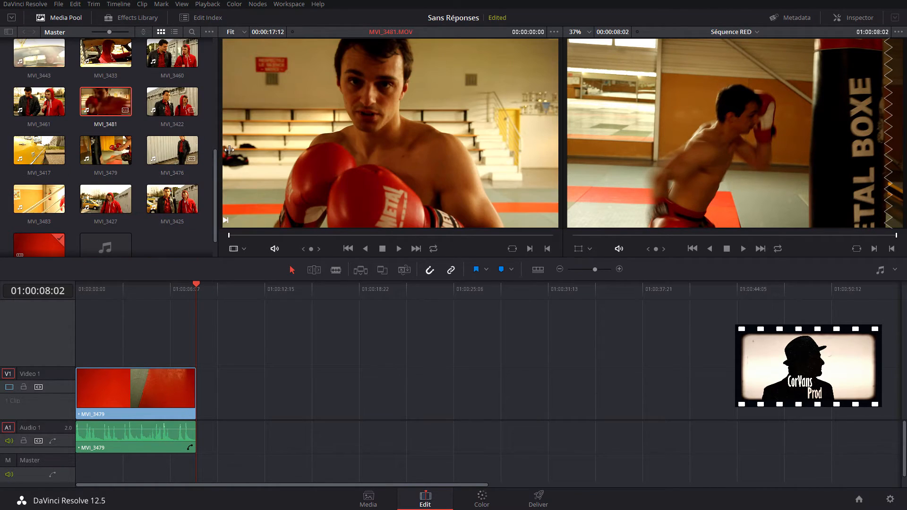
Step: Mark the range of MVI_3481 in the source viewer from In point 00:00:02:12 to Out point 00:00:06:14
mouse_move(247, 235)
left_mouse_down()
mouse_move(268, 241)
mouse_move(231, 238)
left_mouse_up()
key("space")
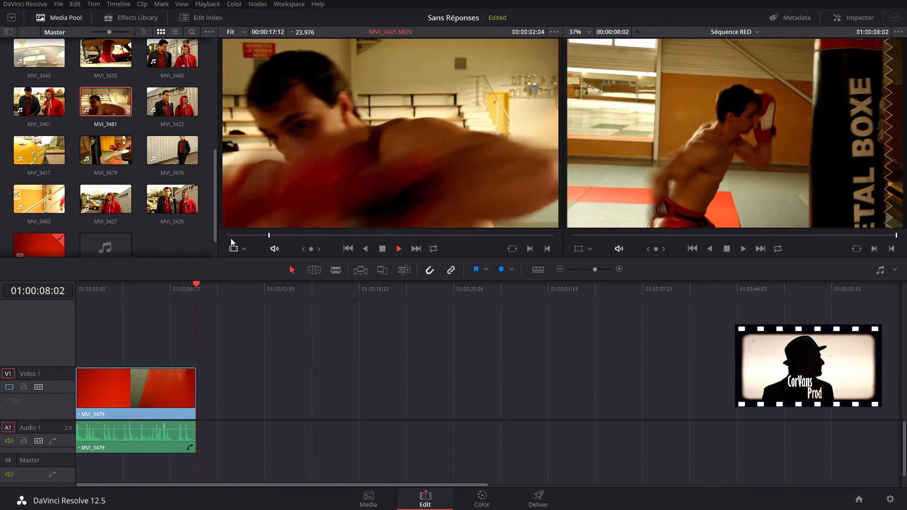
key("space")
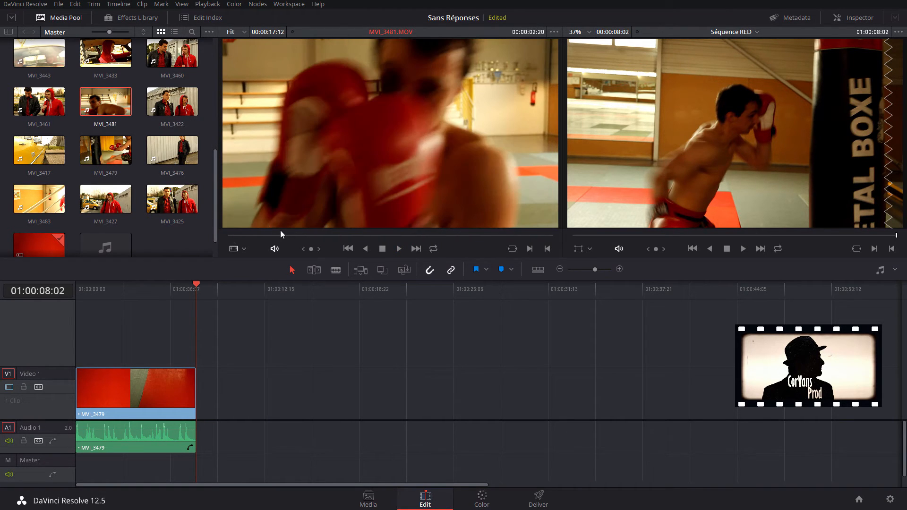
left_click_drag(280, 234, 274, 236)
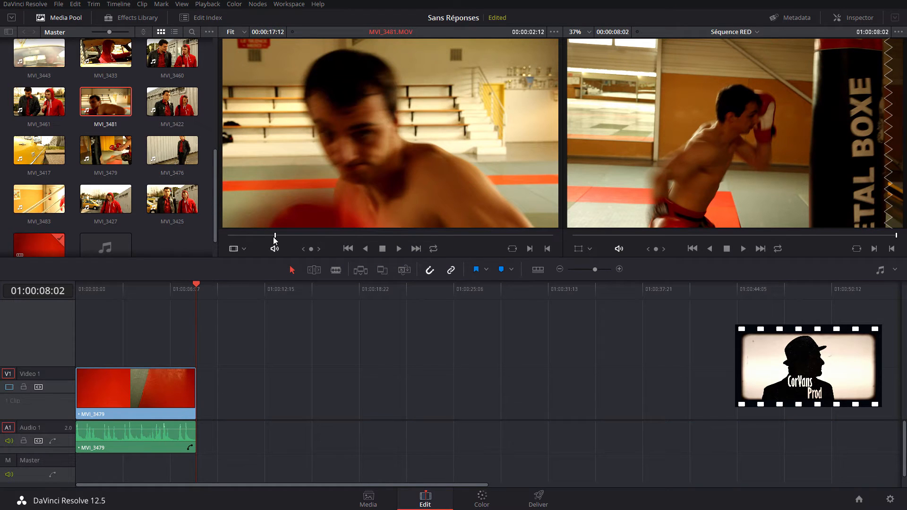
key("space")
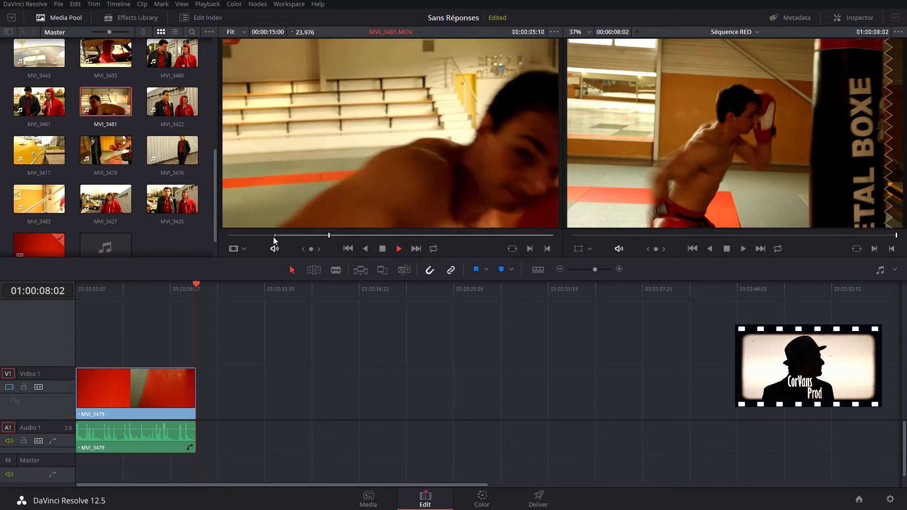
key("space")
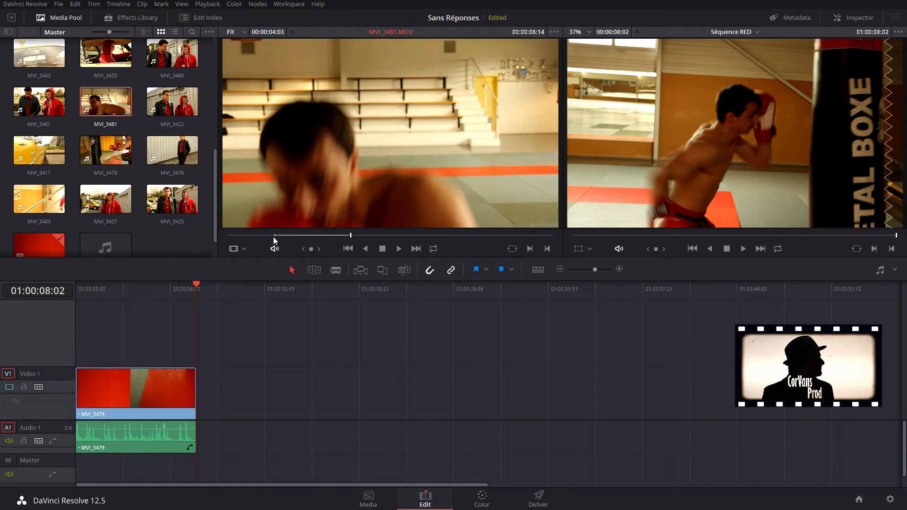
Step: Try inserting the marked MVI_3481 range at the timeline's end and overwriting with it at 01:00:06:00, undoing each edit
key("F9")
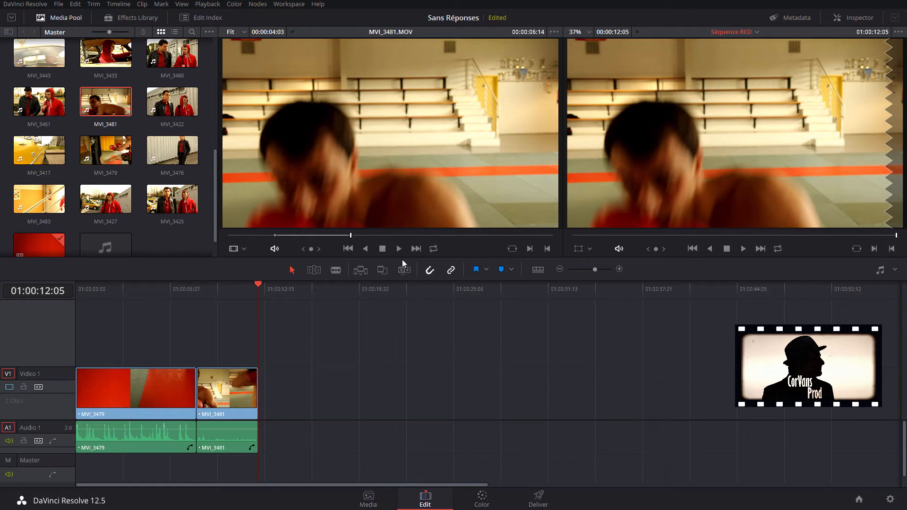
key("ctrl+z")
left_click(166, 291)
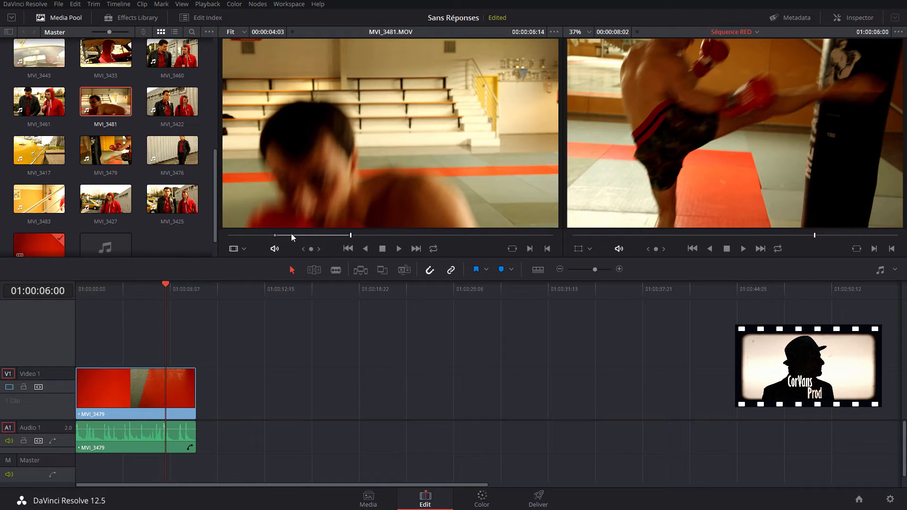
key("F10")
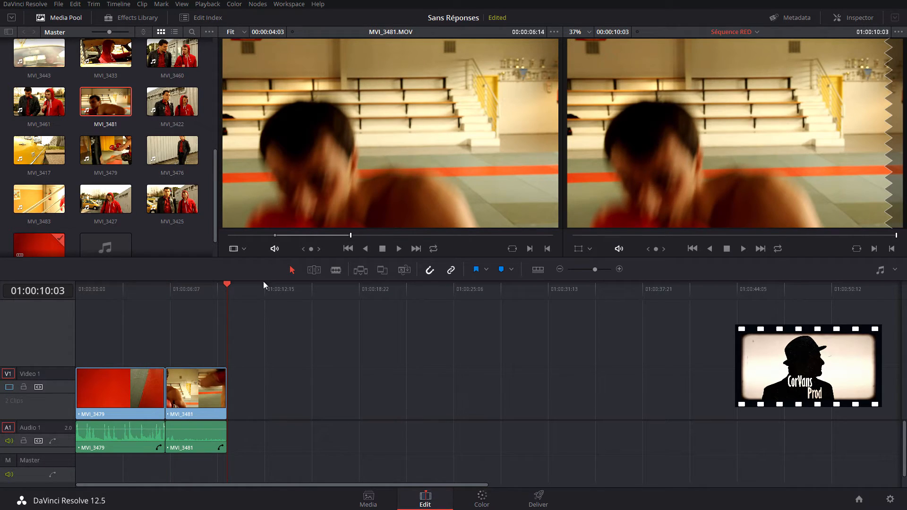
key("ctrl+z")
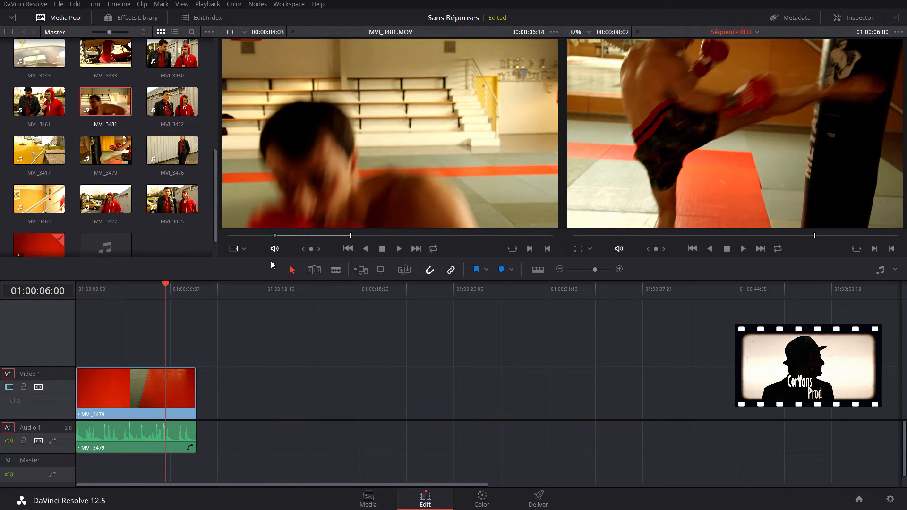
left_click_drag(161, 286, 197, 287)
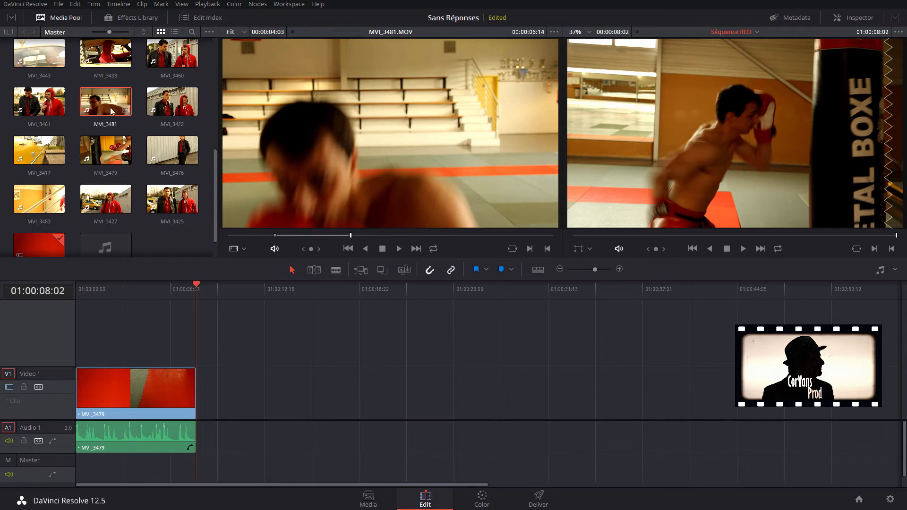
Step: Mark MVI_3483 from 00:00:02:04 to 00:00:07:19 in the source viewer and insert that range at the end of the timeline
left_click(39, 199)
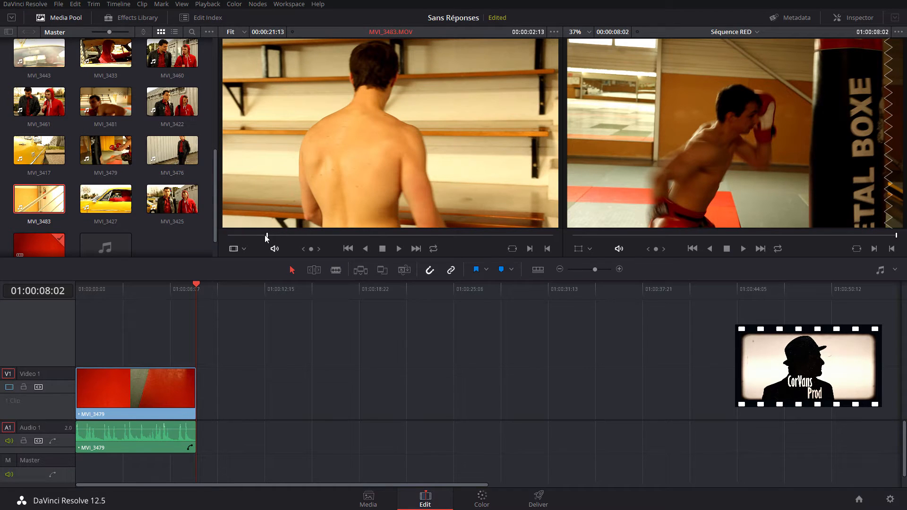
left_click_drag(266, 235, 261, 234)
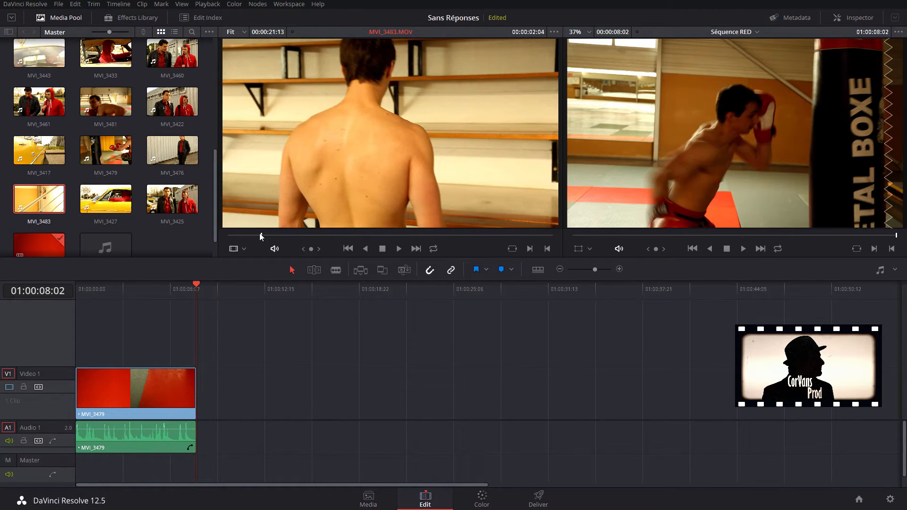
key("space")
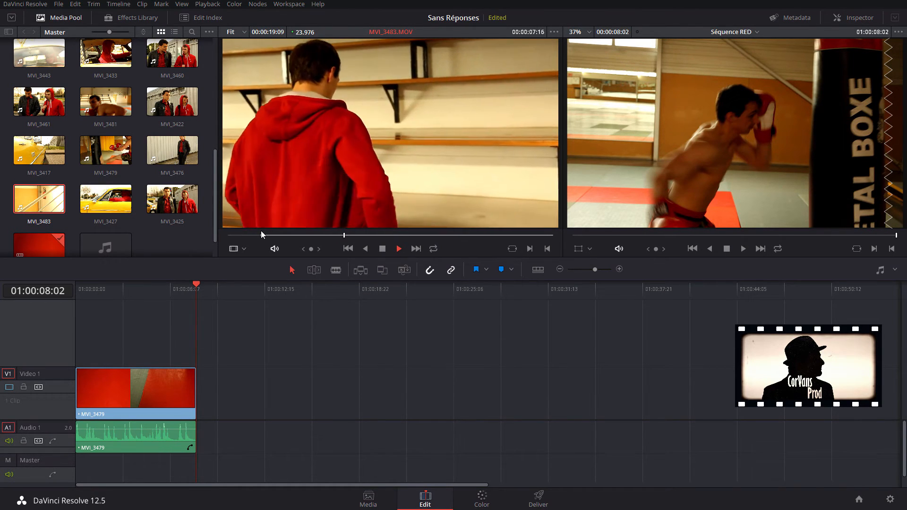
key("space")
key("o")
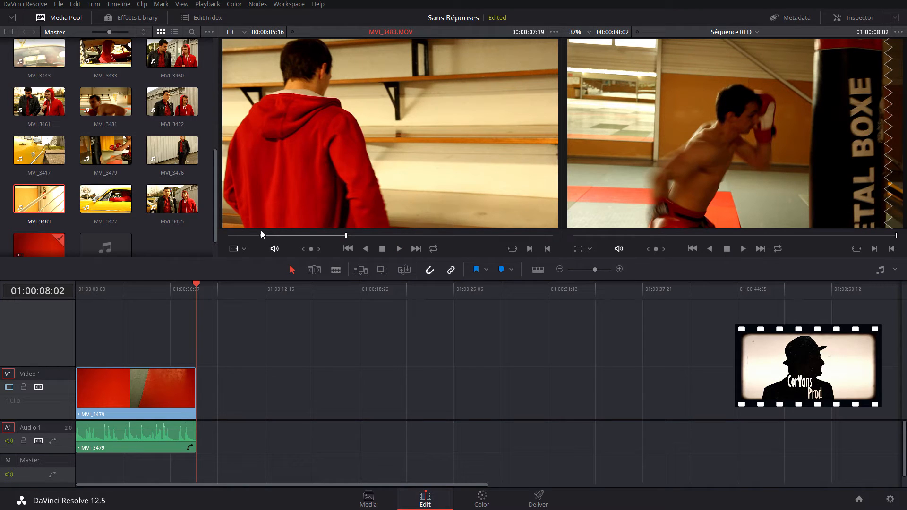
key("F9")
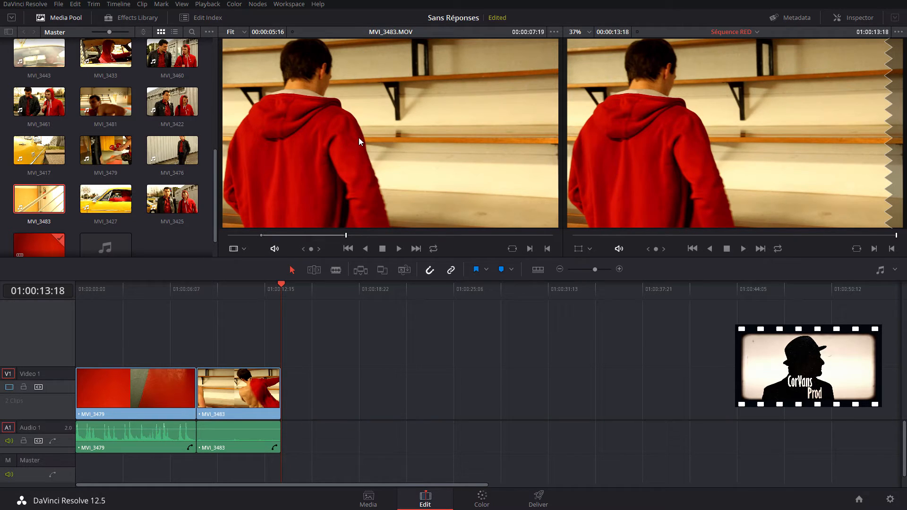
Step: Check the Active Window Selection options and make the Source Viewer the active window
left_click(469, 35)
left_click(182, 4)
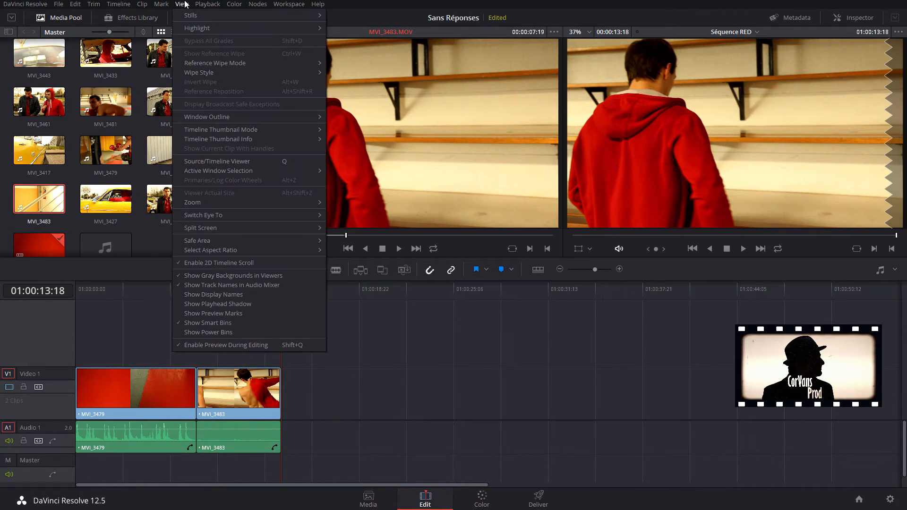
mouse_move(211, 172)
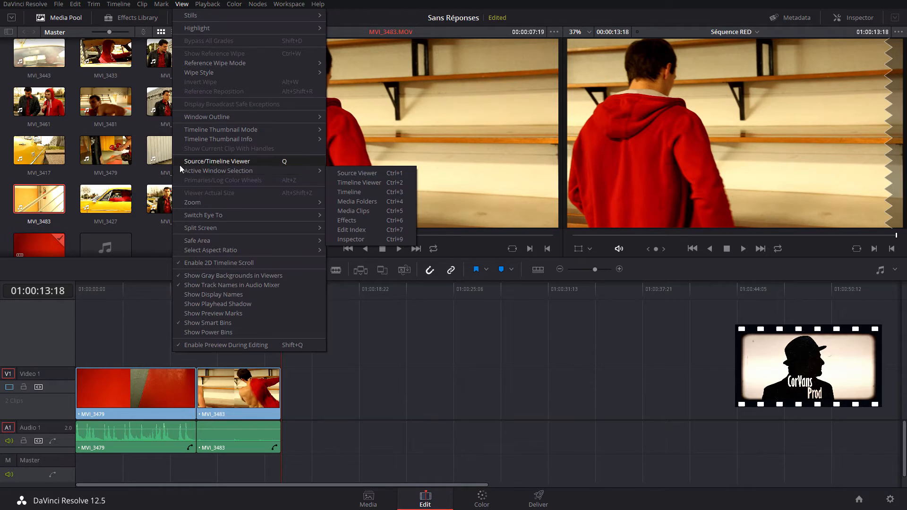
left_click(370, 173)
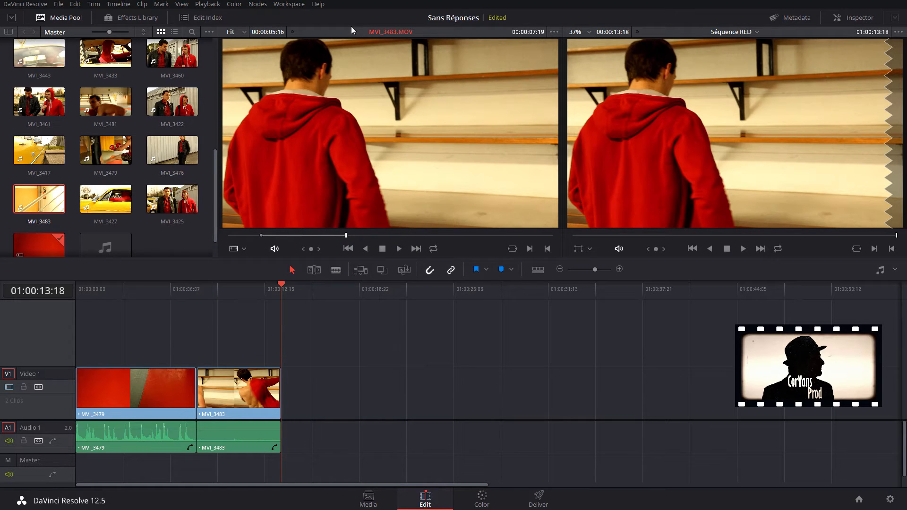
Step: Switch to the timeline viewer, jump back and forth between the edit points of Séquence RED, and return to the source viewer
key("q")
key("Up")
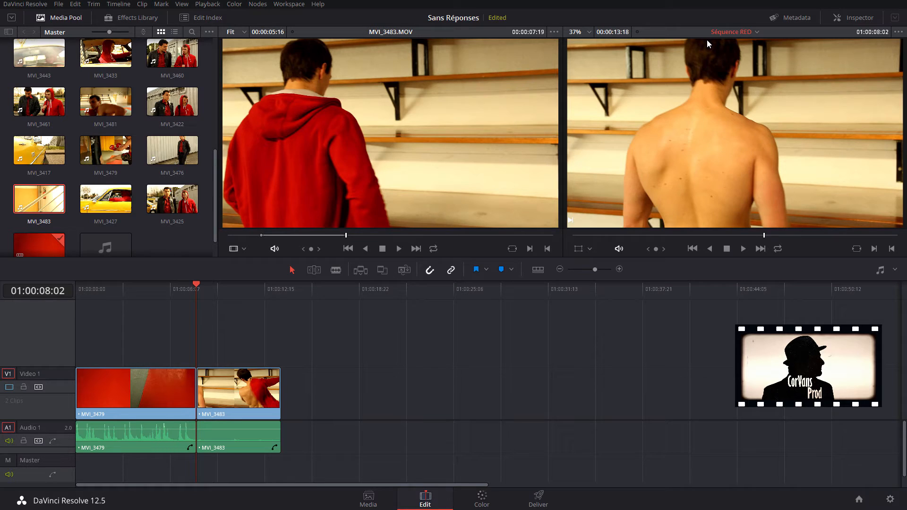
key("Up")
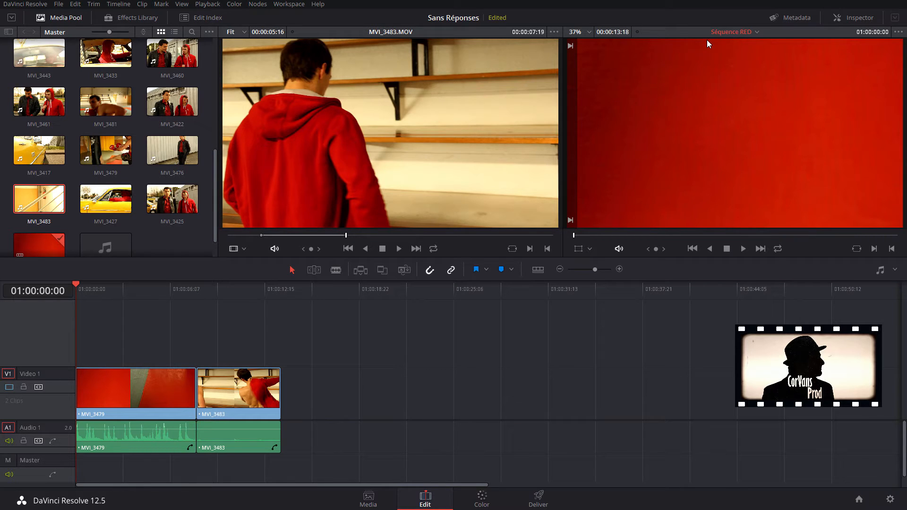
key("Down")
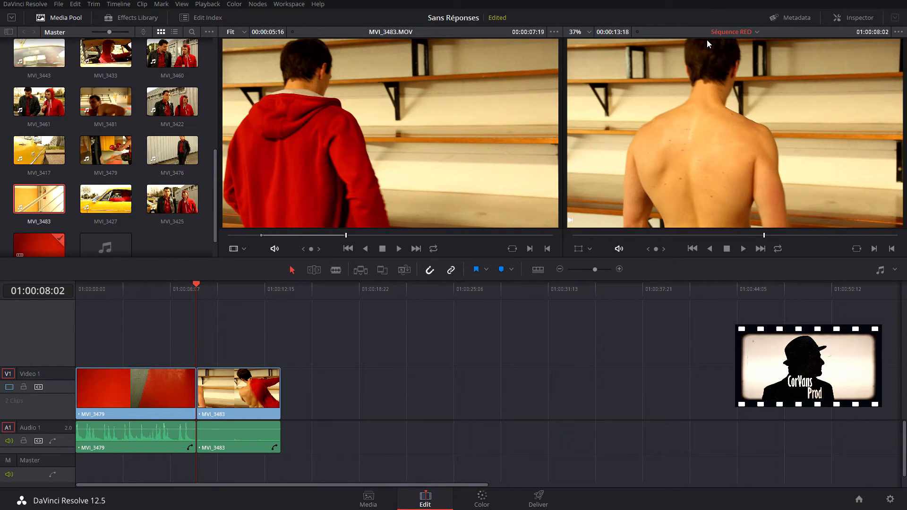
key("Down")
key("Up")
key("Up")
key("Down")
key("Down")
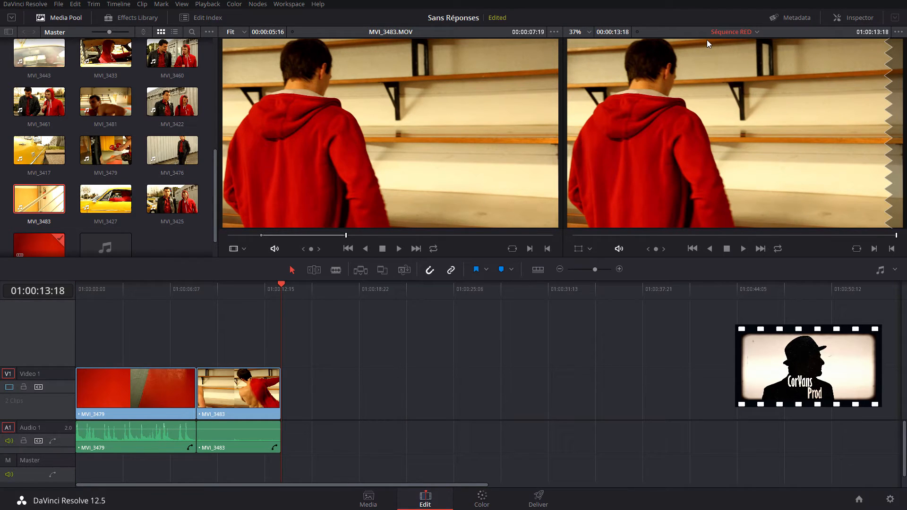
key("q")
Step: Load MVI_3481 in the source viewer and move the timeline playhead to the cut between MVI_3479 and MVI_3483
scroll(179, 185, "down", 1)
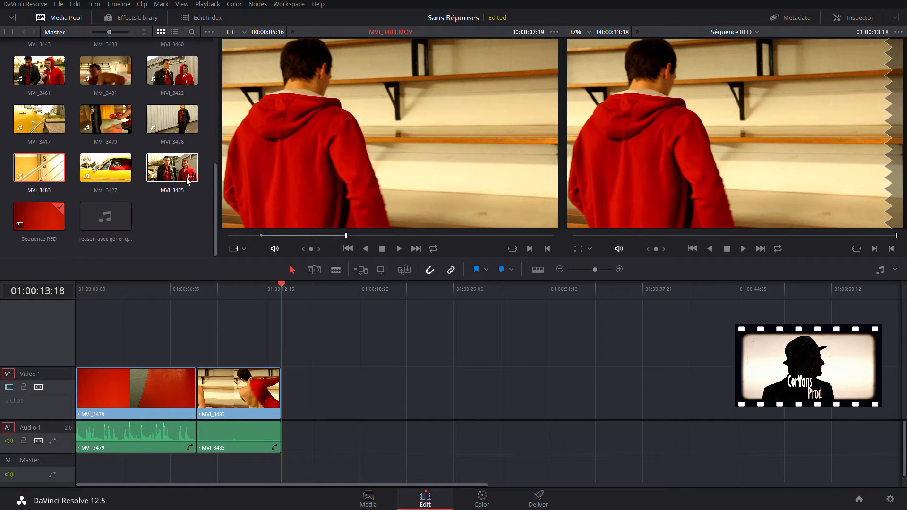
double_click(81, 67)
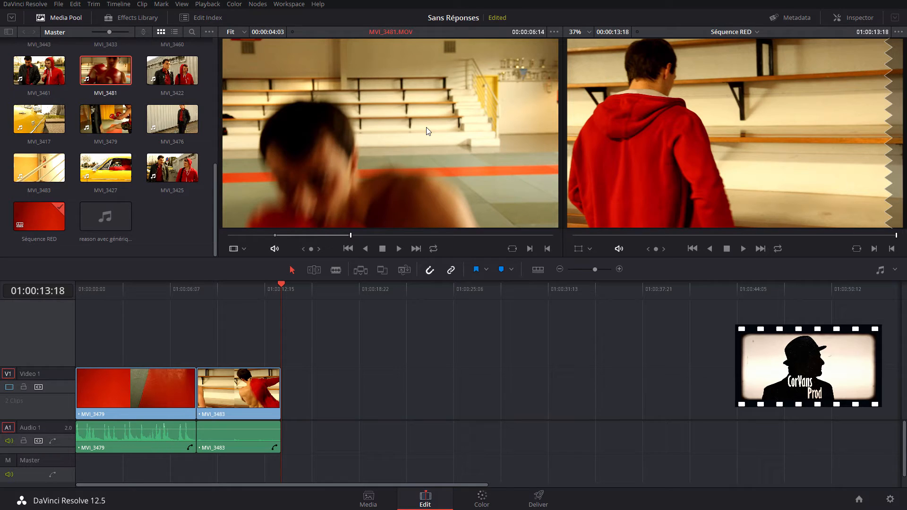
key("q")
key("Up")
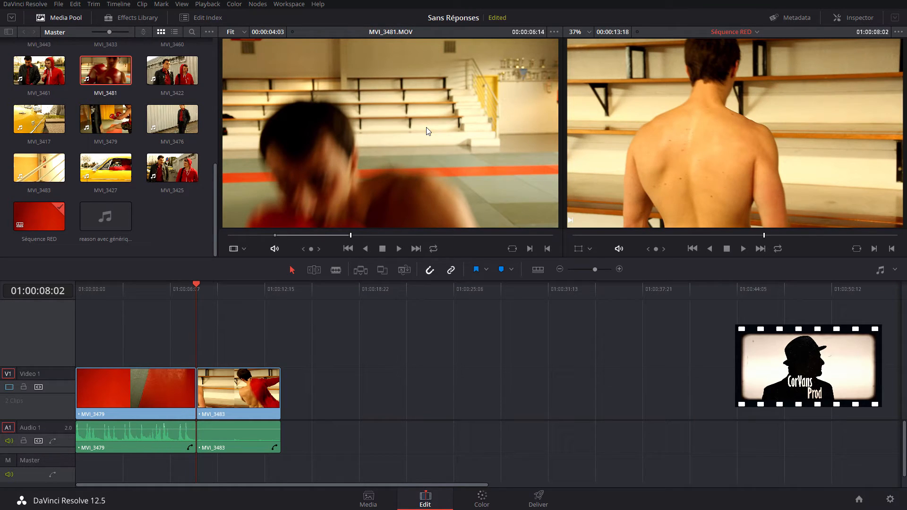
Step: Try inserting the marked MVI_3481 range between MVI_3479 and MVI_3483, play back the sequence, and undo the insert
key("q")
key("F9")
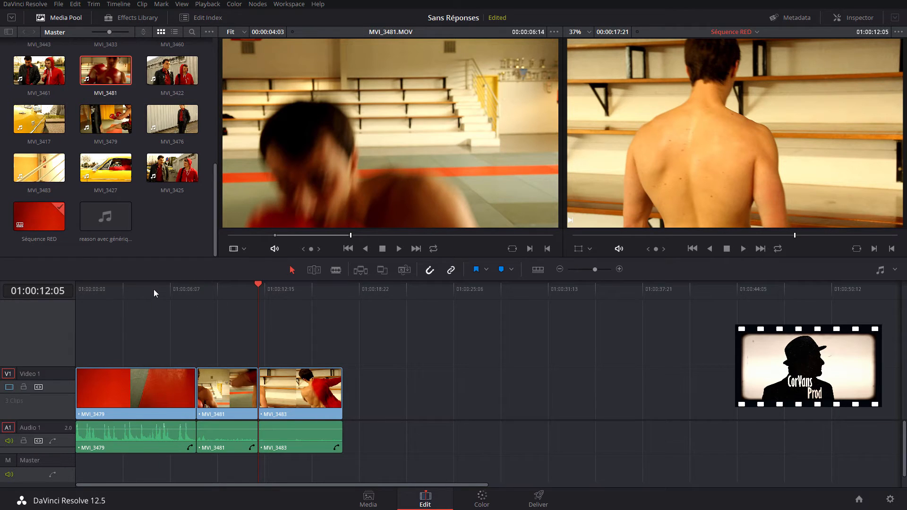
left_click_drag(154, 289, 75, 289)
key("space")
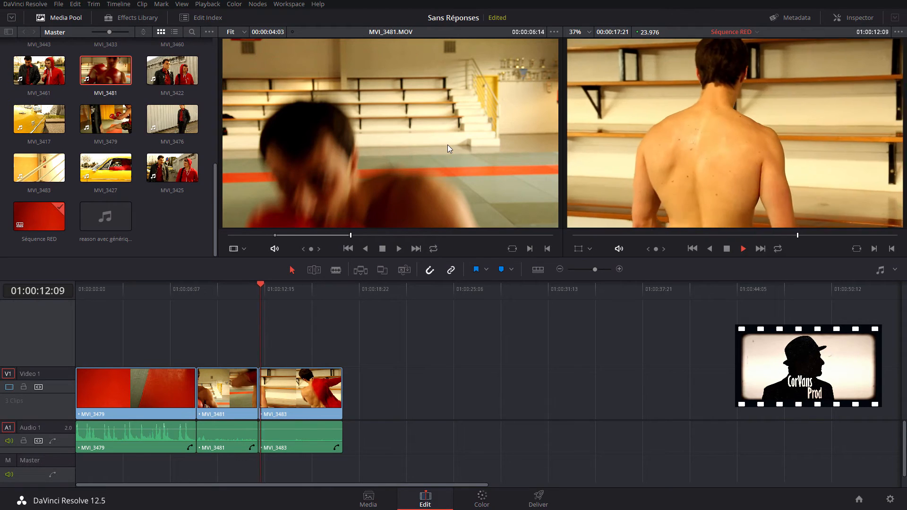
key("space")
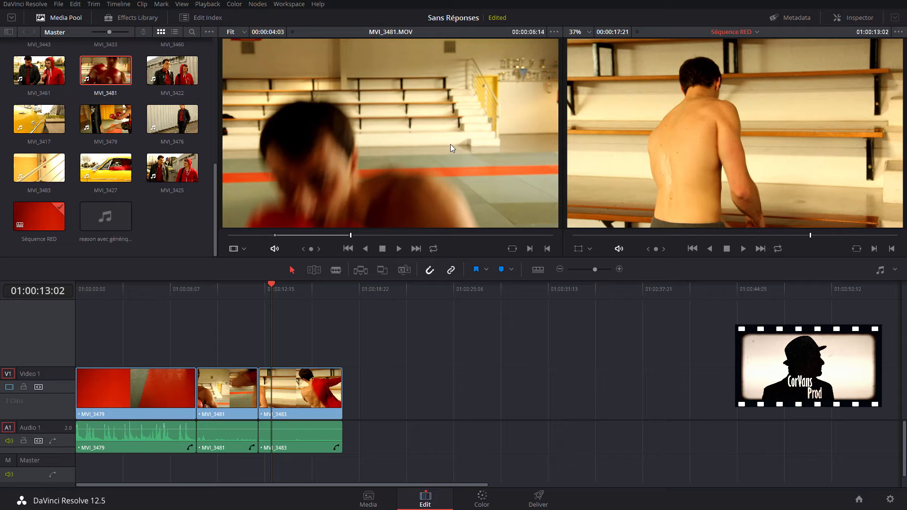
key("Delete")
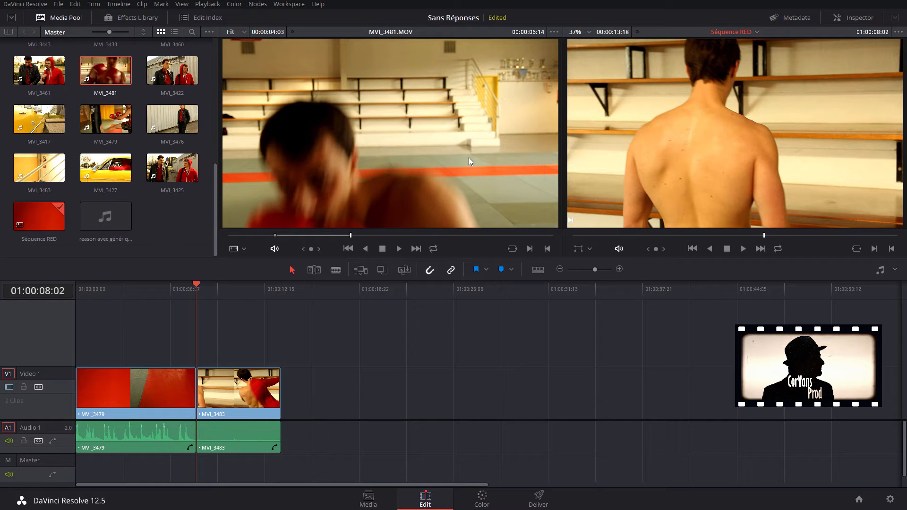
Step: Try placing the marked MVI_3481 range on top of MVI_3483 at 01:00:08:02, and undo the edit
left_click(397, 150)
key("F12")
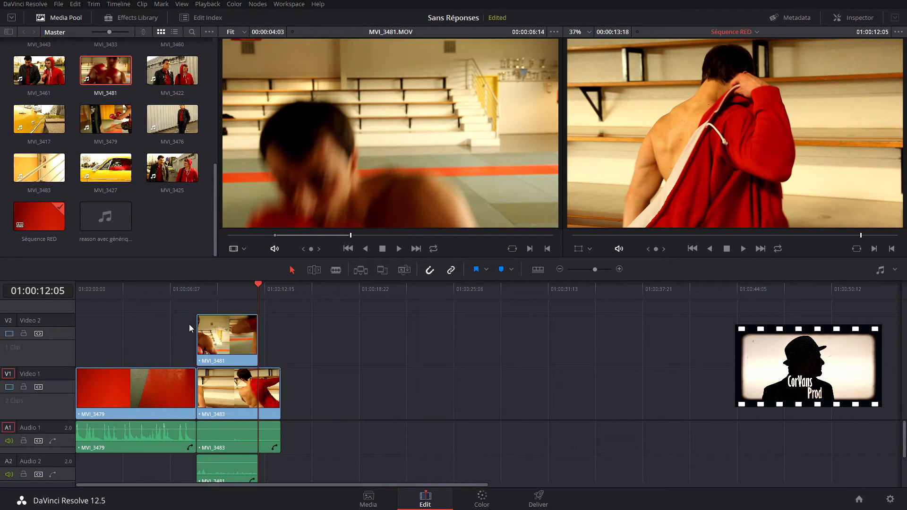
key("ctrl+z")
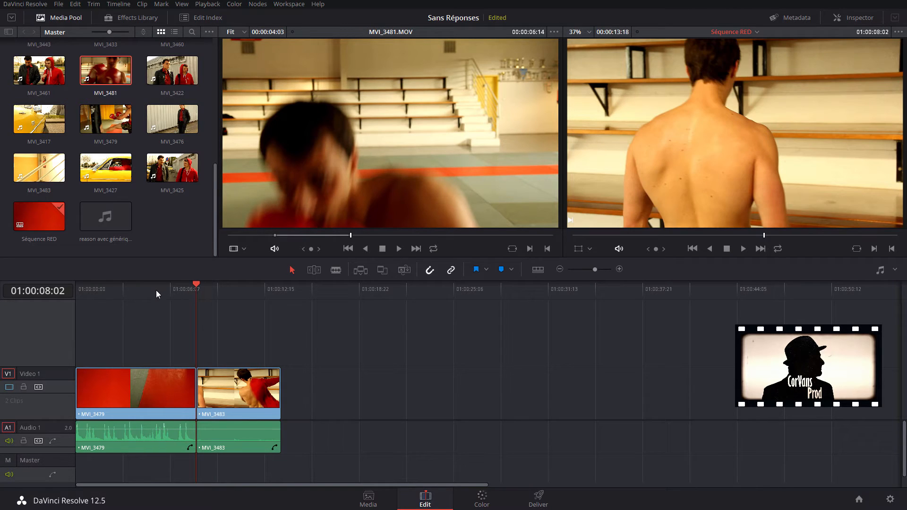
Step: Try placing MVI_3481 on top at 01:00:06:06 across the cut between the two clips, play it back, and undo the edit
left_click(169, 289)
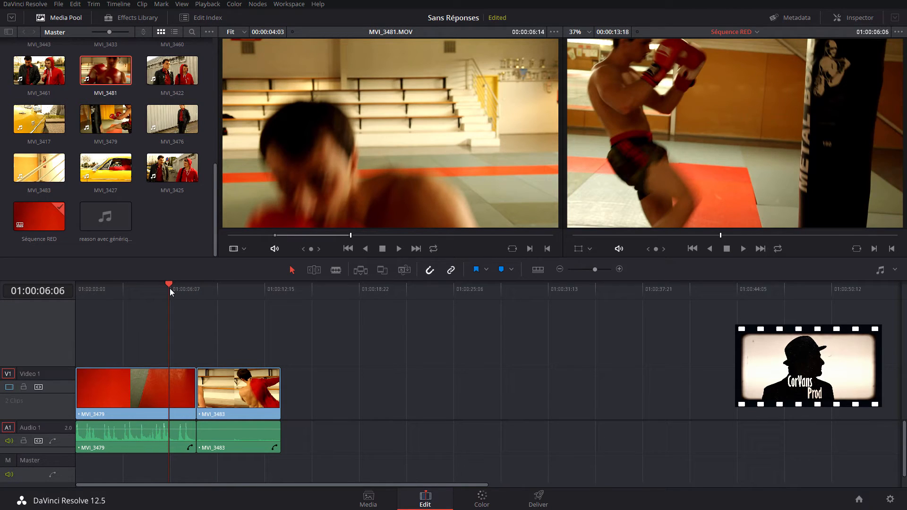
key("F12")
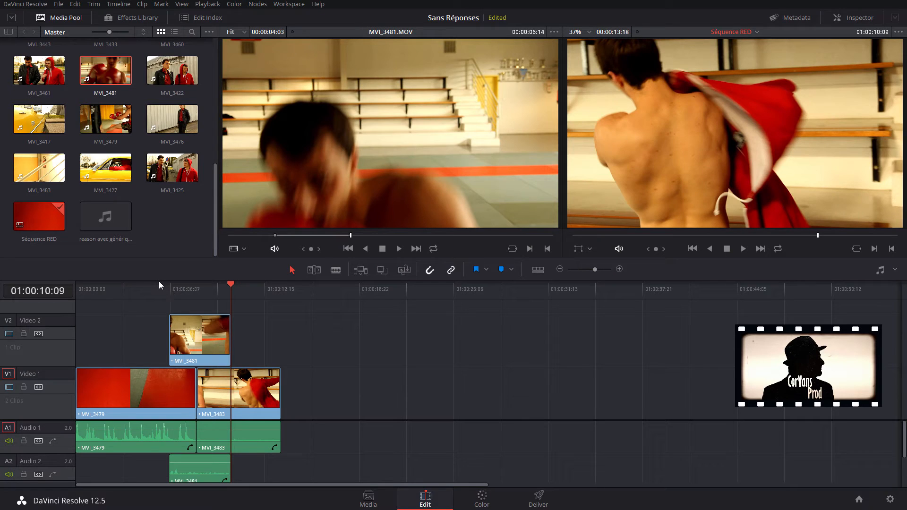
left_click(157, 286)
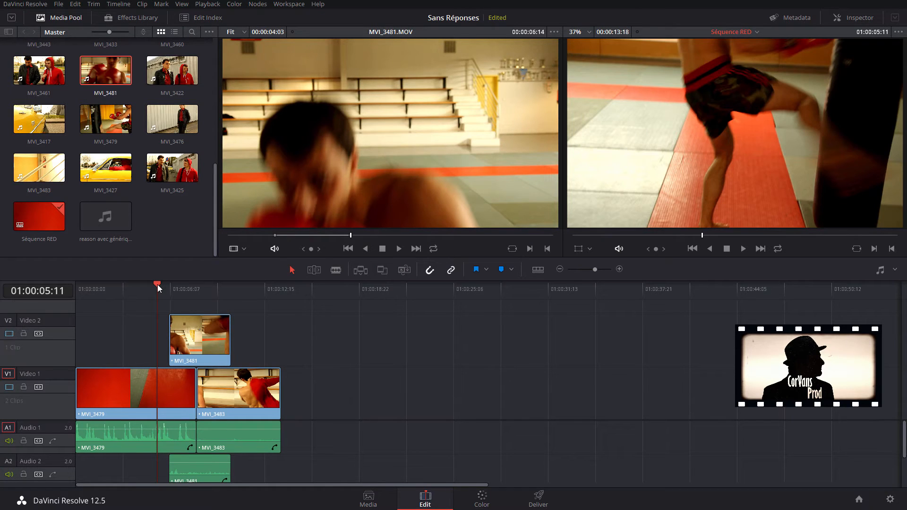
key("space")
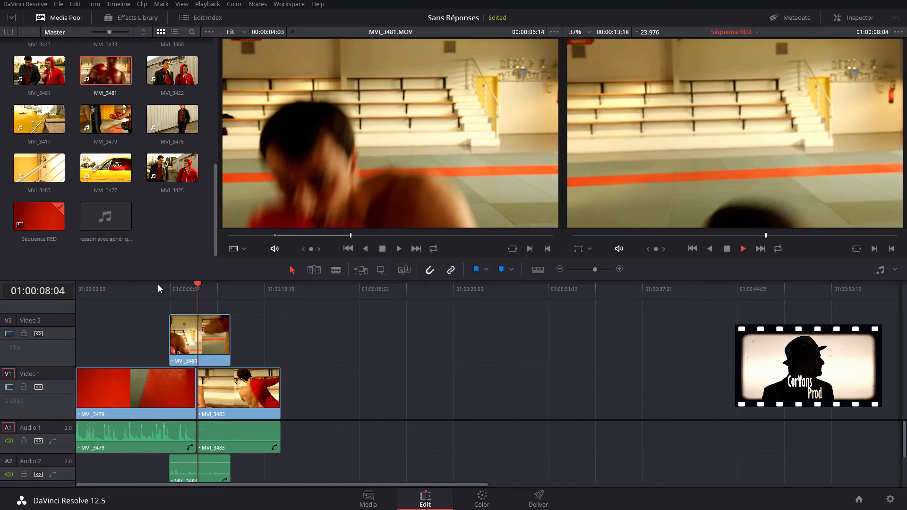
key("space")
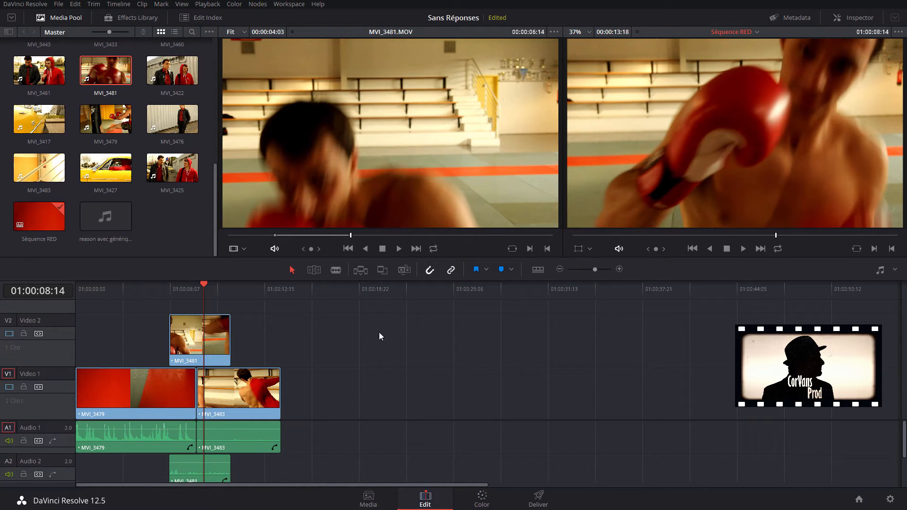
left_click(189, 325)
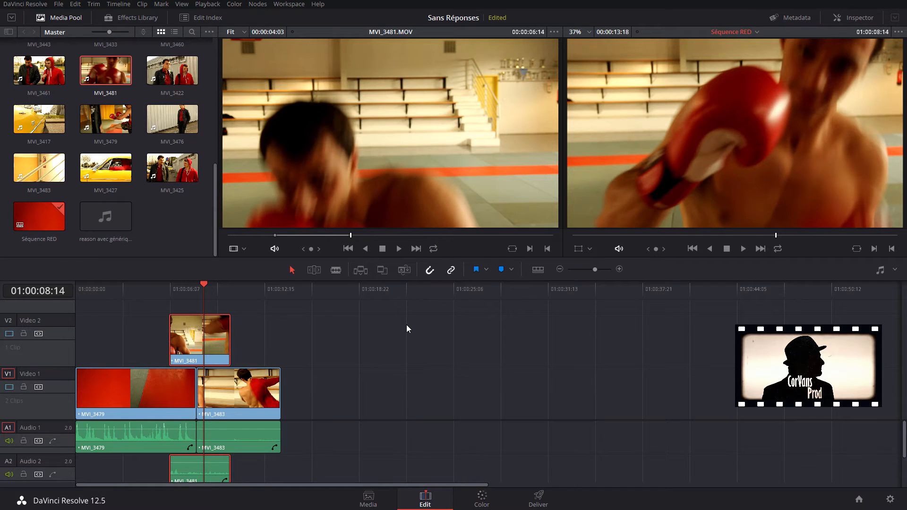
key("ctrl+z")
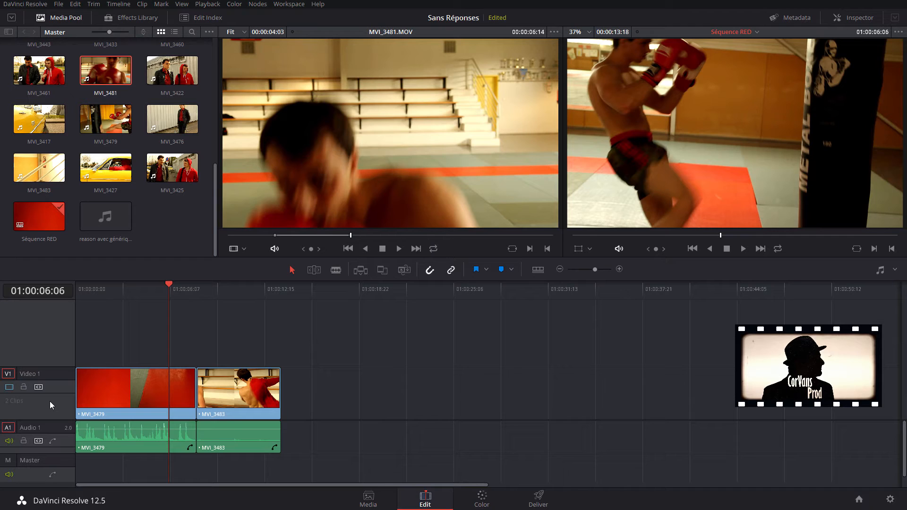
Step: Disable the A1 audio destination and try placing only the video of MVI_3481 on top at 01:00:06:06, undoing that placement
left_click(8, 427)
key("F12")
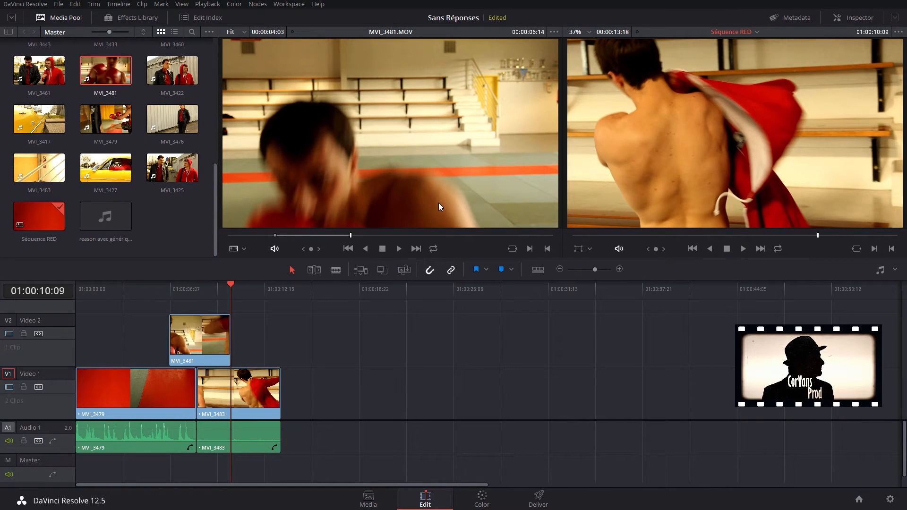
key("ctrl+z")
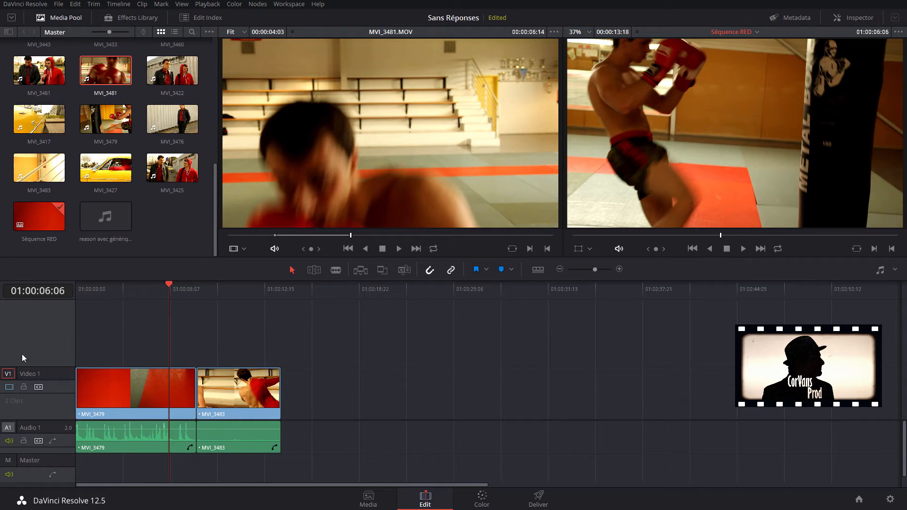
Step: Enable the A1 audio destination, disable V1, try placing only the audio of MVI_3481 at 01:00:06:06, and undo the edit
left_click(8, 427)
left_click(9, 374)
key("F12")
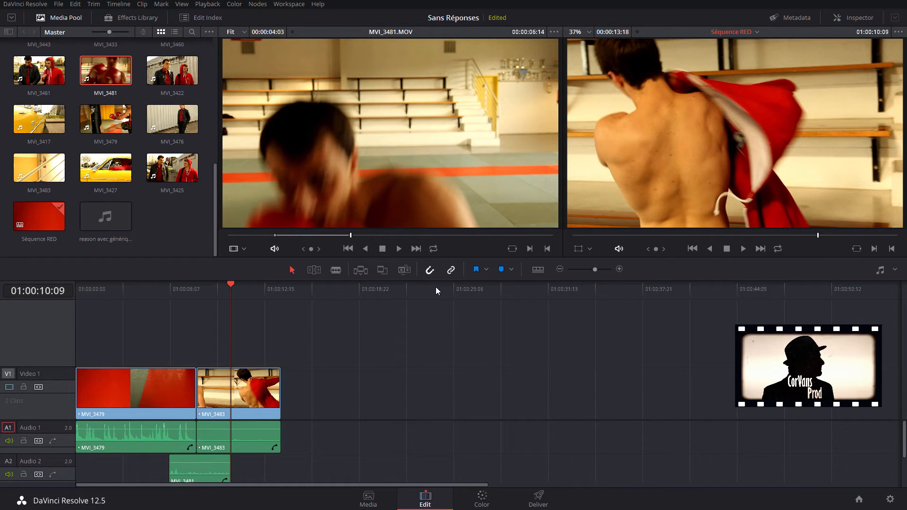
key("ctrl+z")
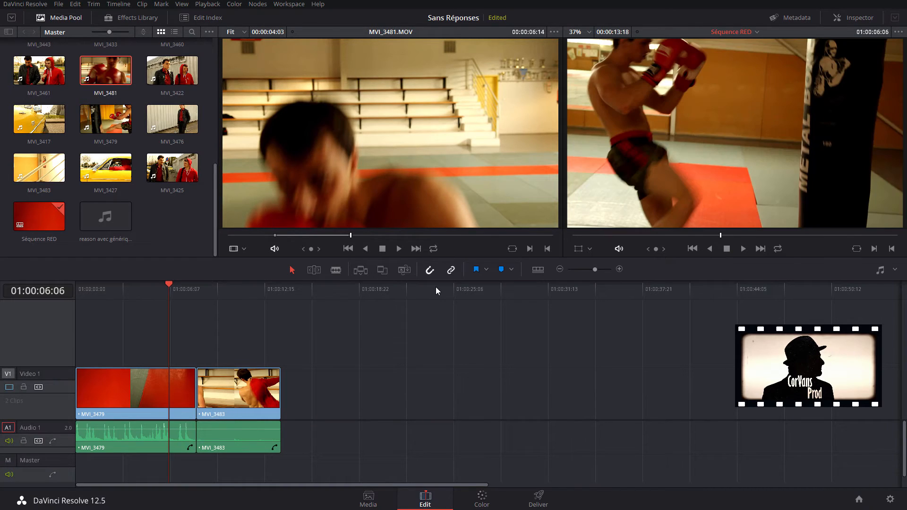
Step: Re-enable the V1 video destination, try placing MVI_3481 on top with both video and audio, and undo the edit
left_click(7, 374)
key("F12")
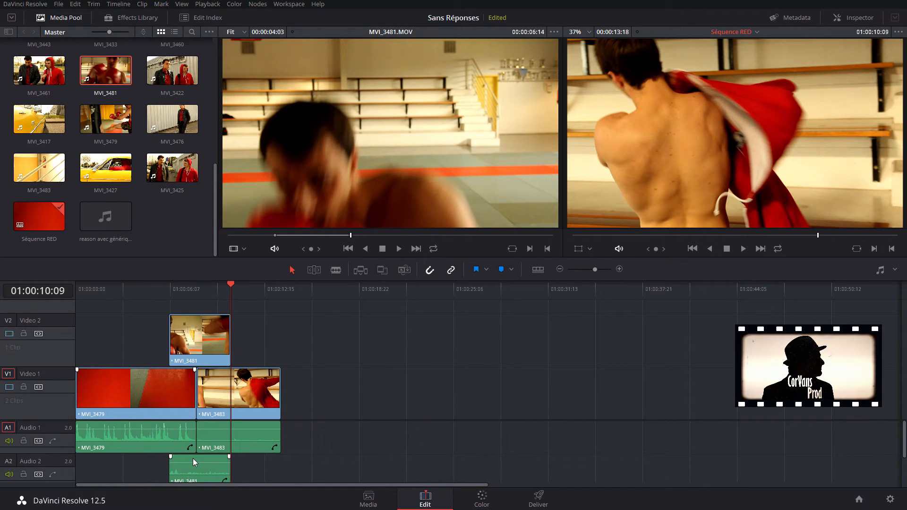
key("ctrl+z")
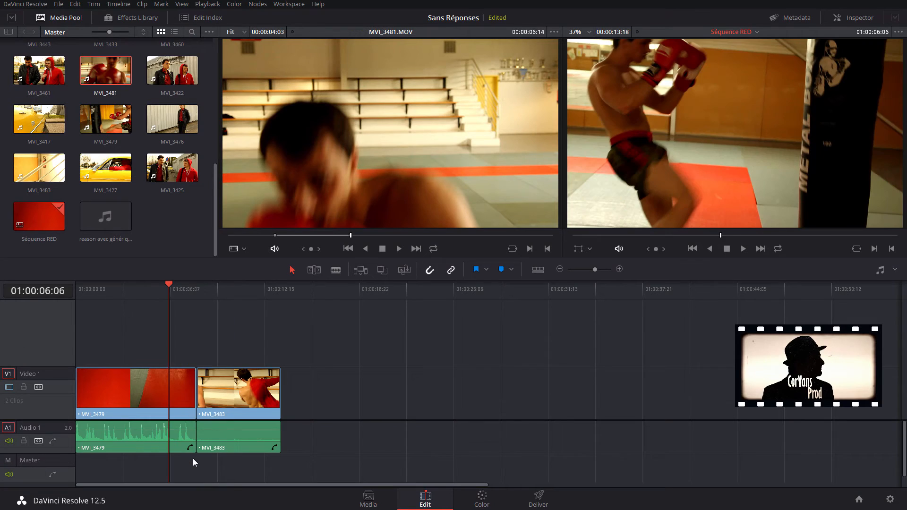
Step: Add a second video track above Video 1 and route the source video to Video 2
right_click(58, 344)
left_click(53, 336)
right_click(57, 348)
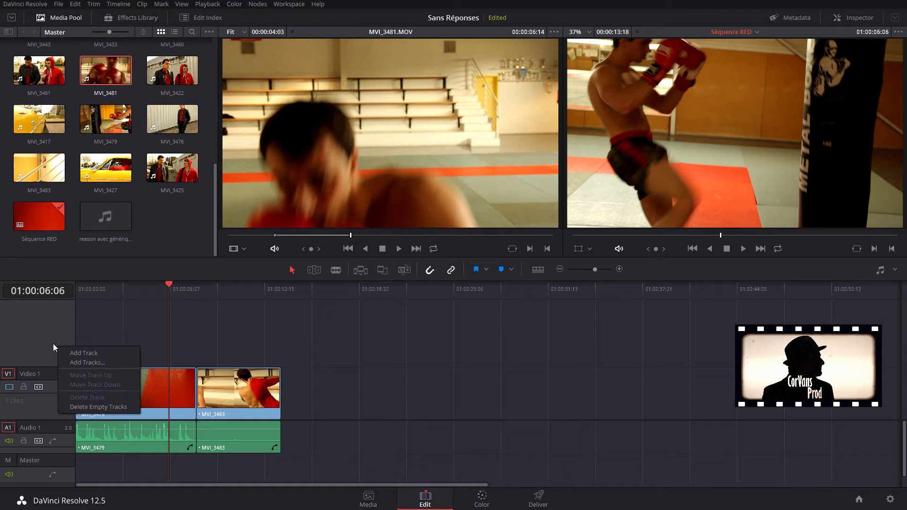
left_click(71, 353)
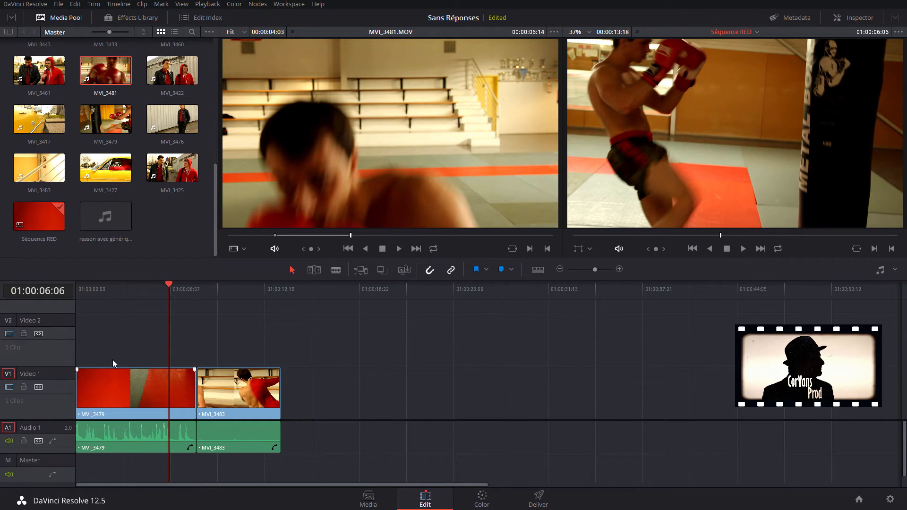
left_click(8, 321)
Step: Add two stereo audio tracks, Audio 2 and Audio 3, below Audio 1
right_click(72, 460)
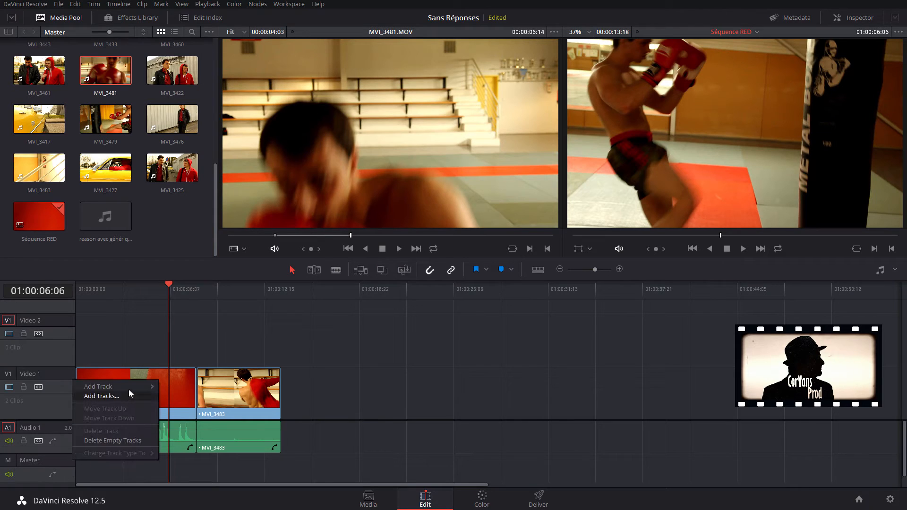
mouse_move(128, 388)
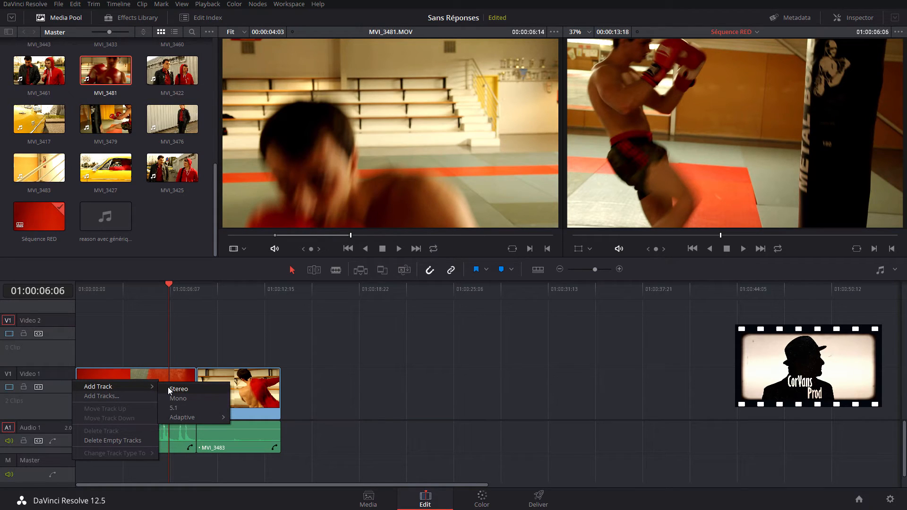
left_click(178, 389)
scroll(19, 453, "down", 2)
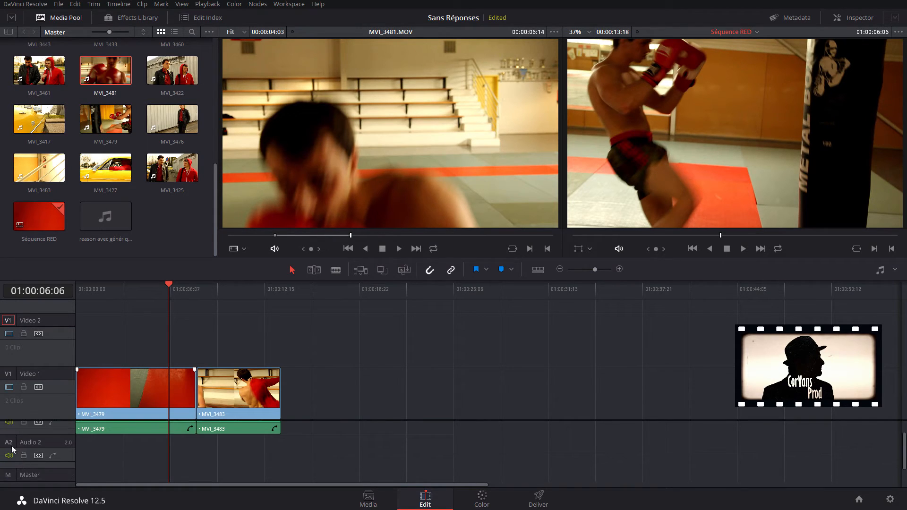
right_click(61, 441)
mouse_move(99, 368)
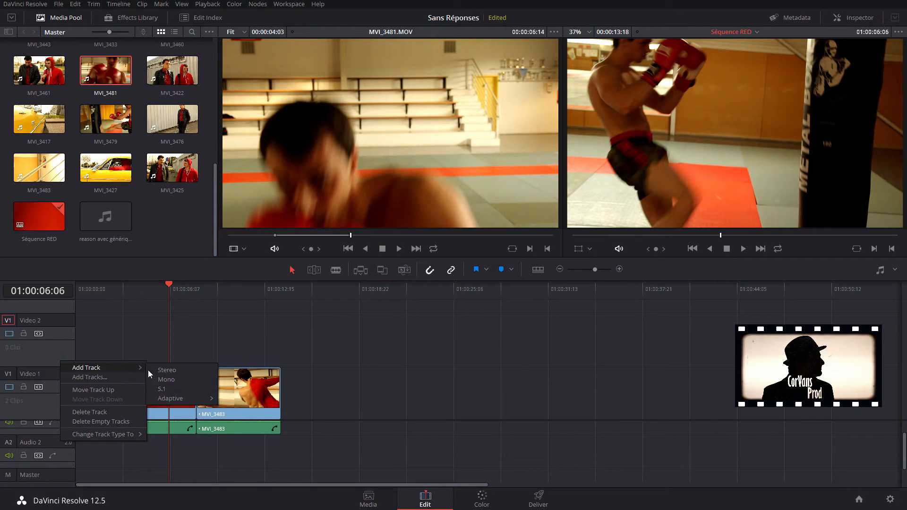
left_click(163, 369)
Step: Try routing the source audio to Audio 2, and return the A1 destination to Audio 1
scroll(1, 463, "down", 2)
scroll(3, 465, "up", 2)
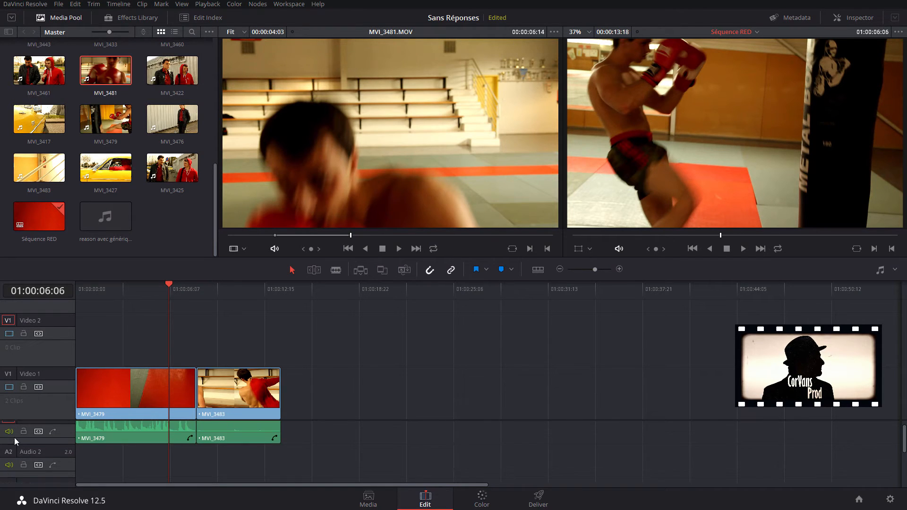
scroll(7, 453, "down", 1)
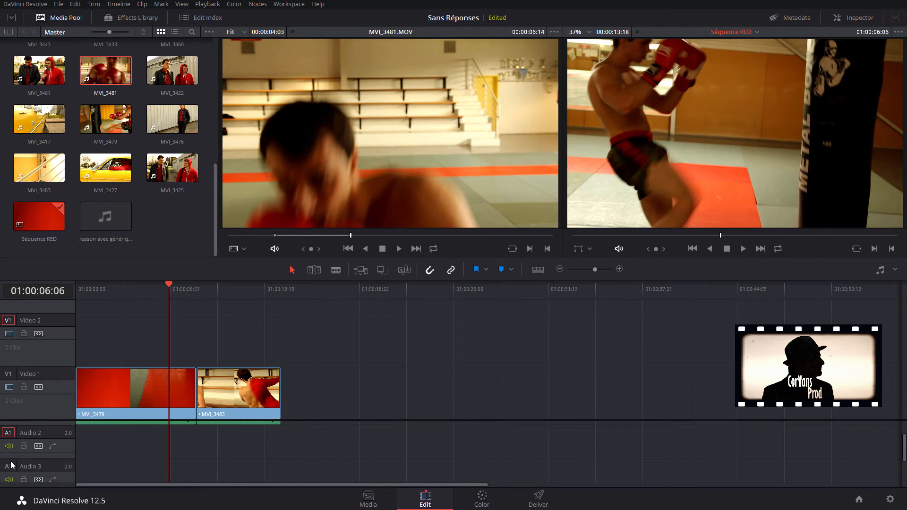
scroll(9, 428, "up", 2)
scroll(19, 439, "down", 2)
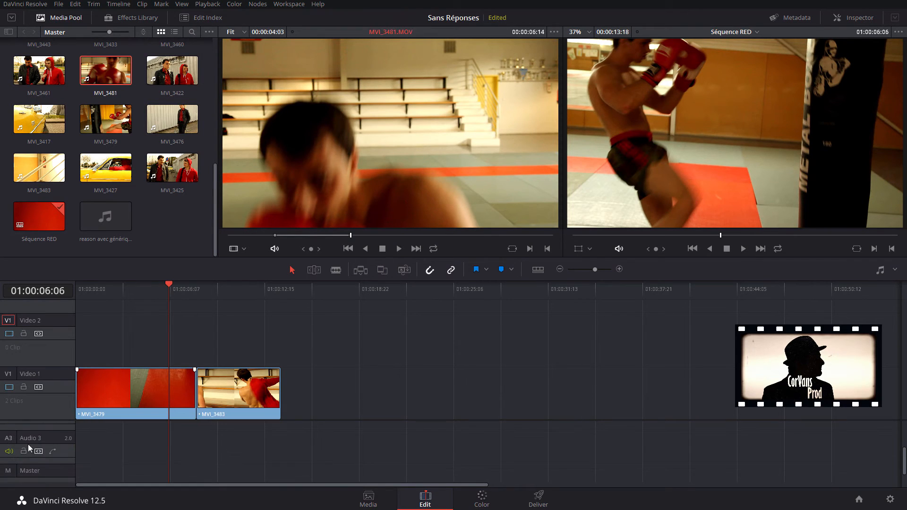
scroll(8, 444, "up", 2)
left_click(8, 428)
Step: Try placing MVI_3481 on top twice in a row and overwriting it onto Video 2 from 01:00:06:06, undoing every edit
left_click(176, 328)
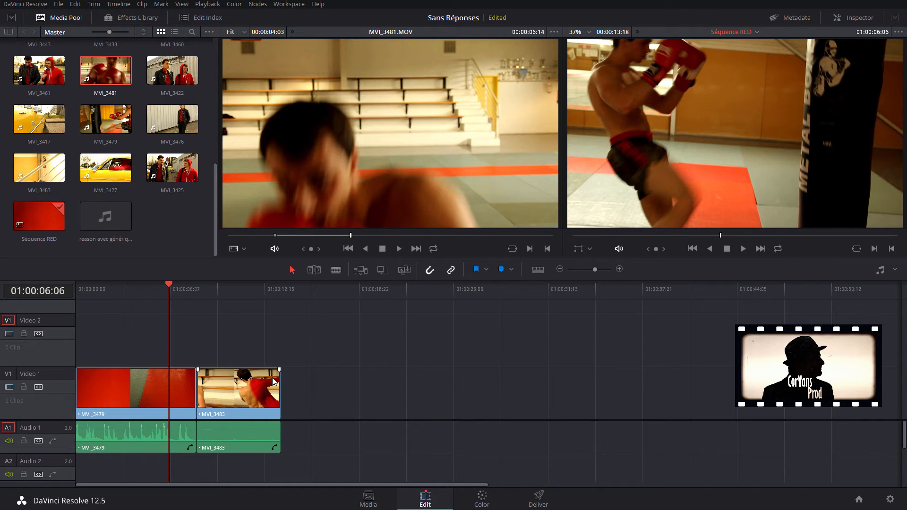
key("F12")
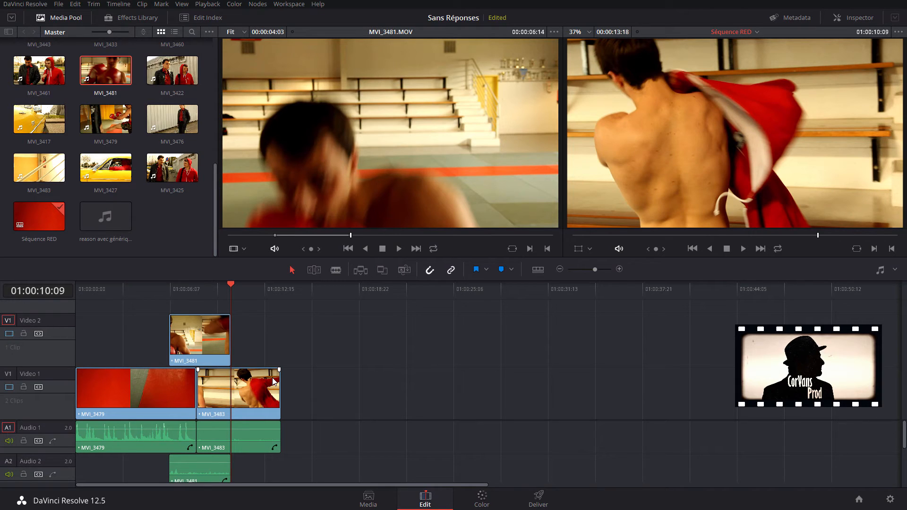
key("F12")
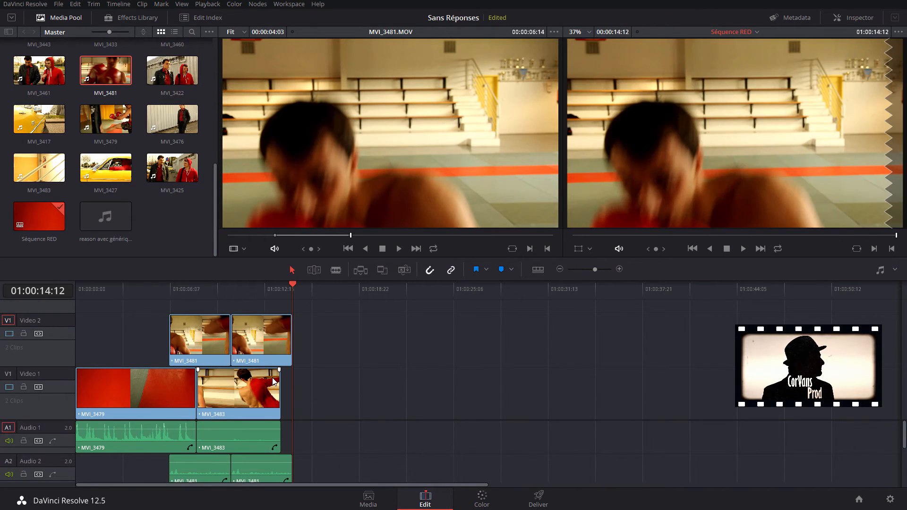
key("ctrl+z")
key("ctrl+z")
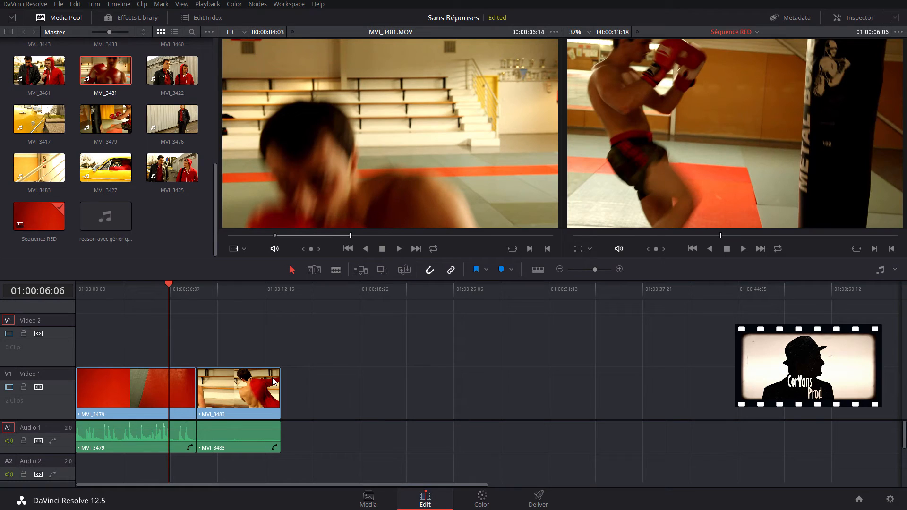
key("F10")
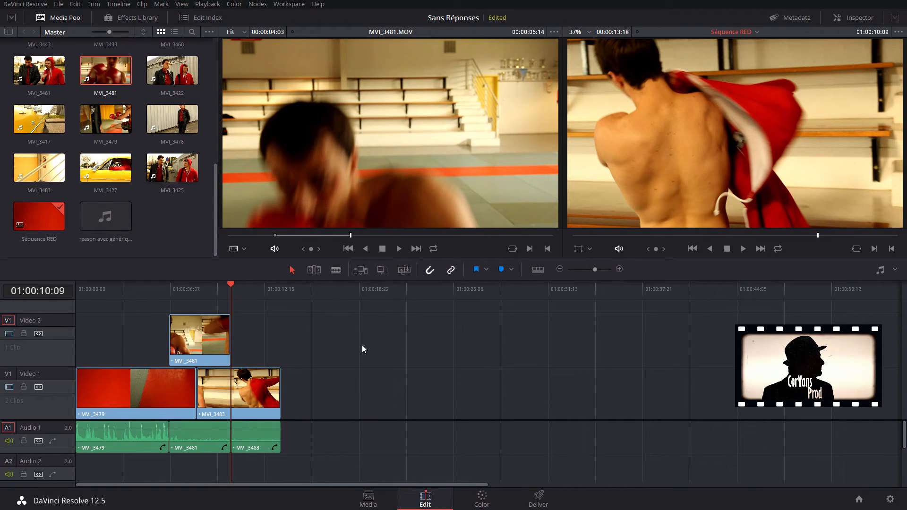
key("ctrl+z")
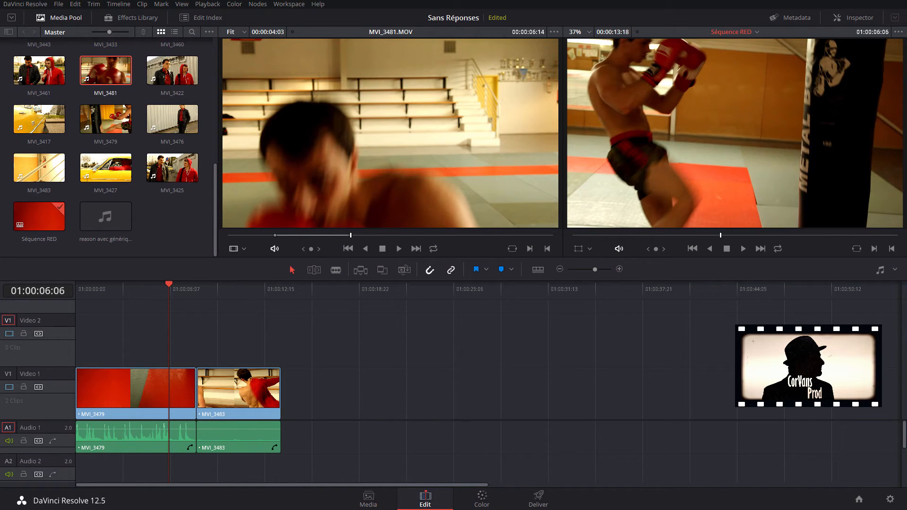
Step: Route the source video to Video 1 and audio to Audio 2, try overwriting with MVI_3481 at 01:00:06:06, and undo the edit
left_click(8, 374)
left_click(8, 461)
key("F10")
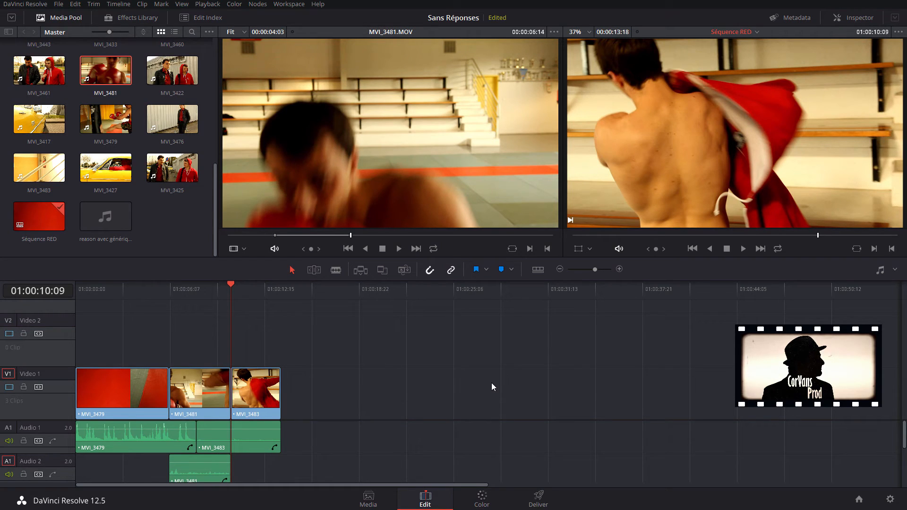
key("ctrl+z")
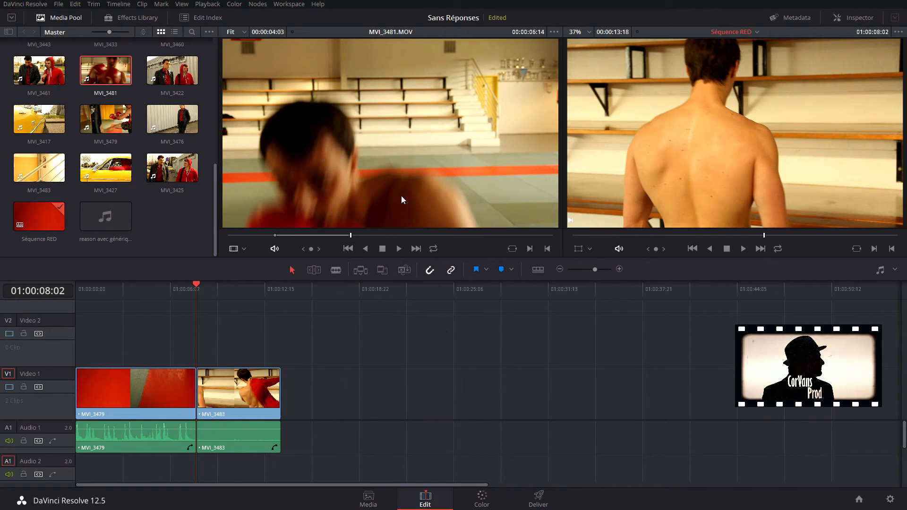
Step: Try inserting MVI_3481 at 01:00:08:02 with audio on Audio 2, undo it, and insert it again with audio on Audio 1
scroll(135, 171, "up", 3)
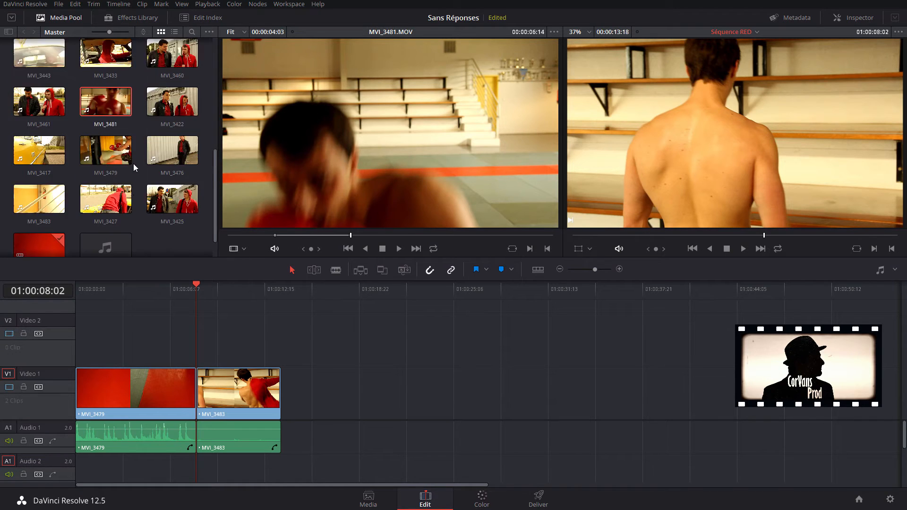
scroll(135, 171, "down", 1)
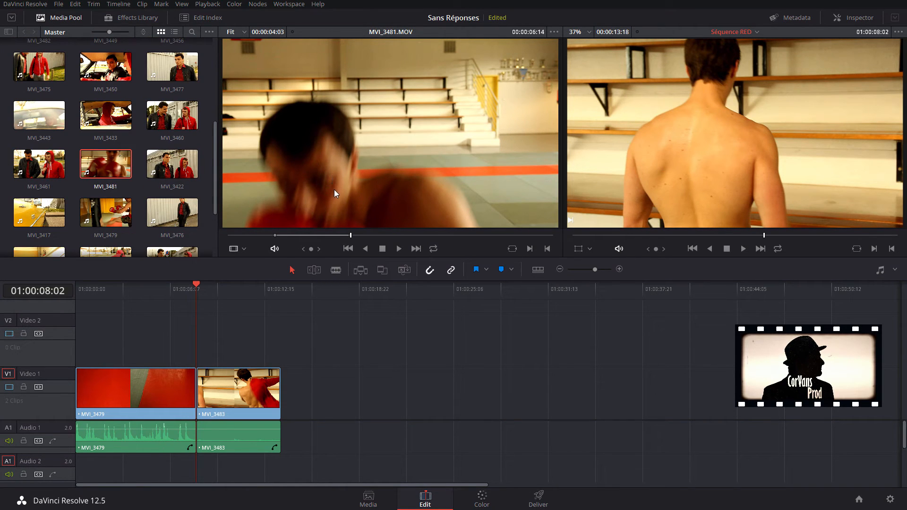
key("F9")
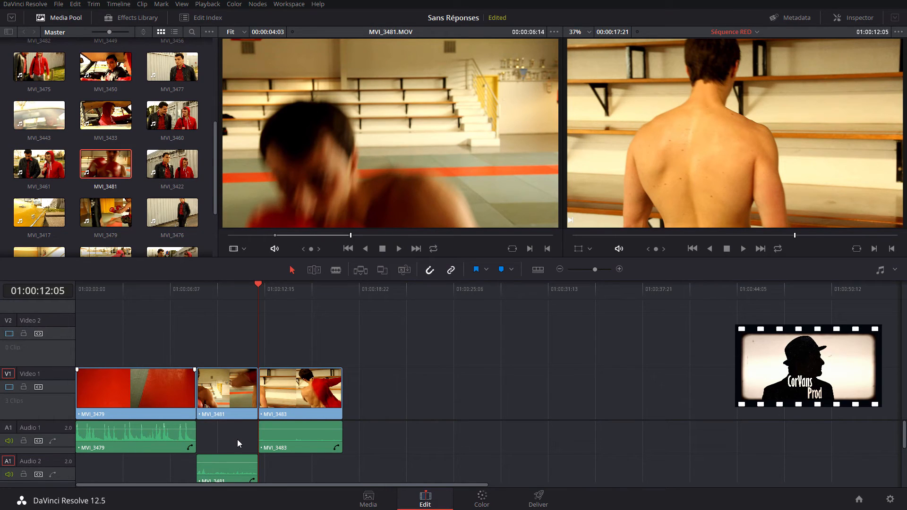
key("ctrl+z")
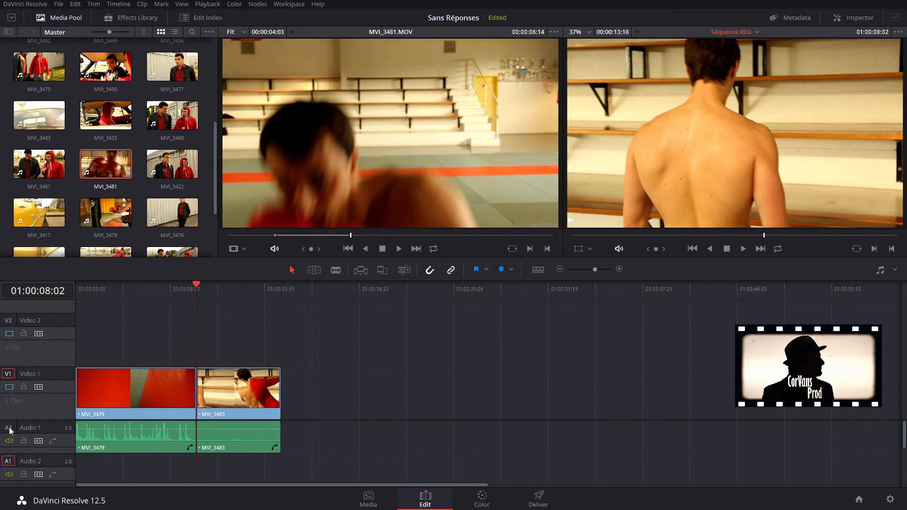
key("ctrl+shift+z")
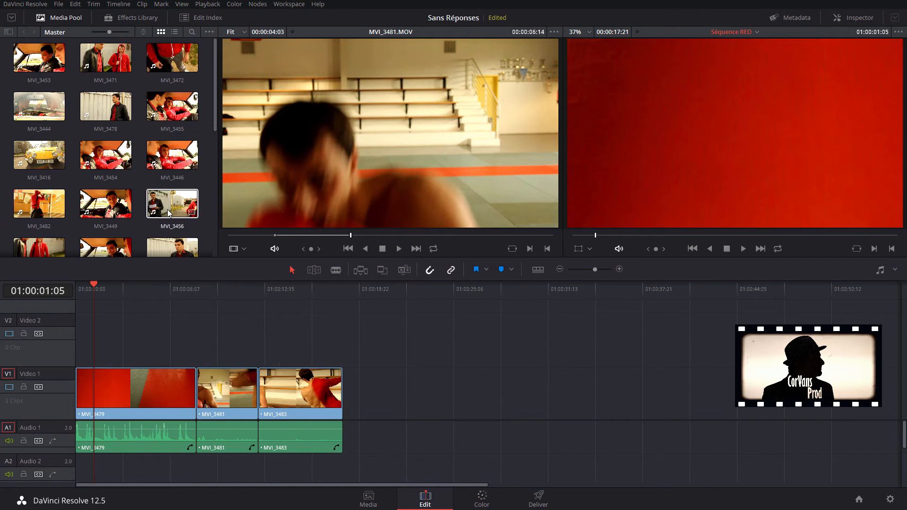
Step: Browse the Master bin and load clip MVI_3479 into the source viewer
scroll(171, 215, "down", 1)
scroll(170, 215, "up", 3)
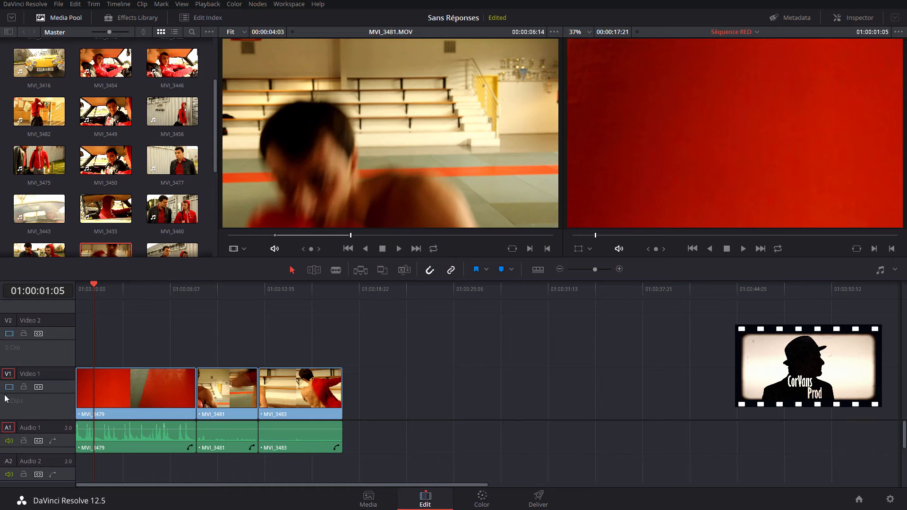
left_click(173, 208)
scroll(105, 186, "up", 2)
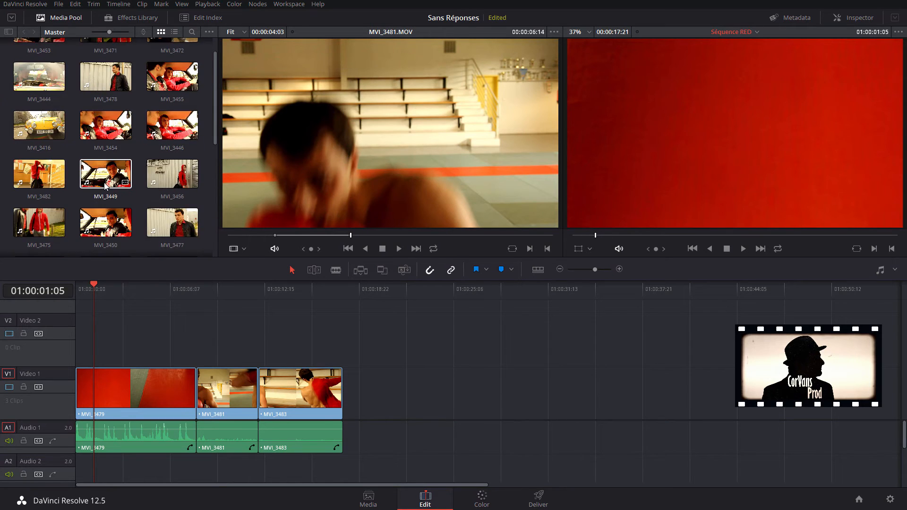
scroll(105, 186, "down", 5)
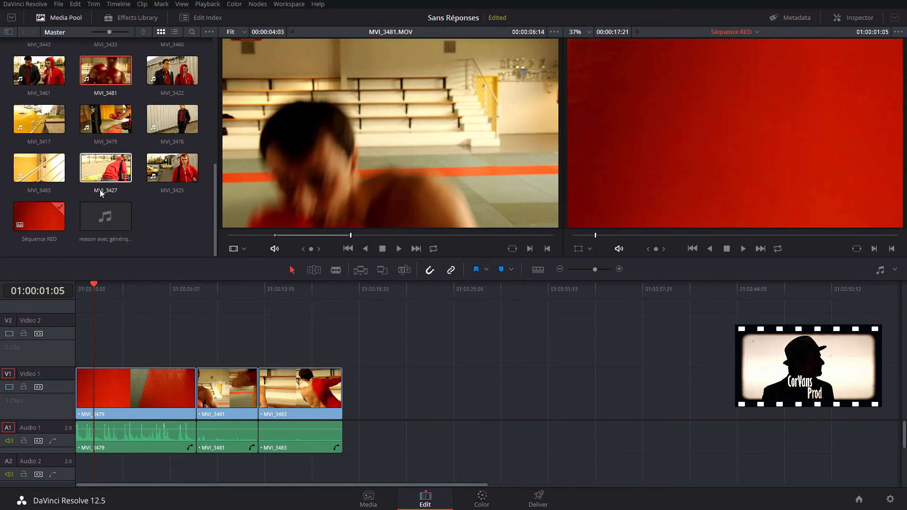
left_click(29, 219)
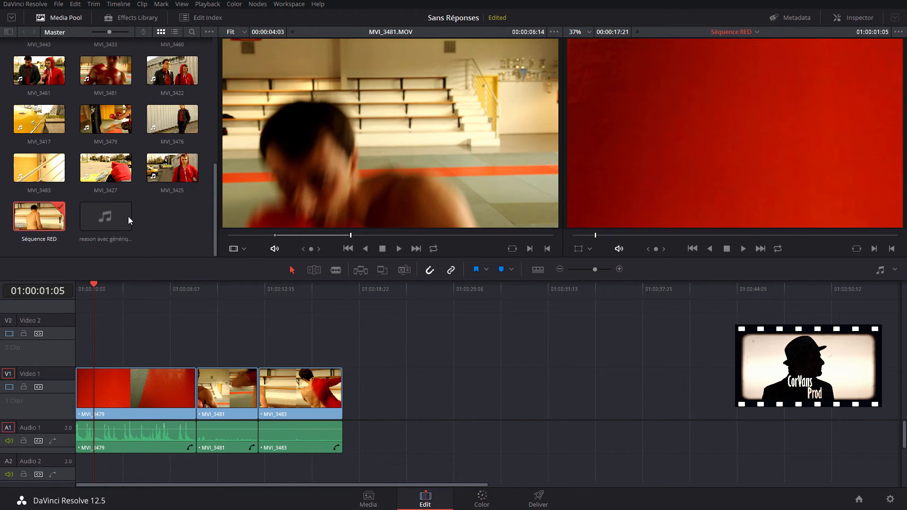
scroll(104, 168, "up", 1)
left_click(105, 142)
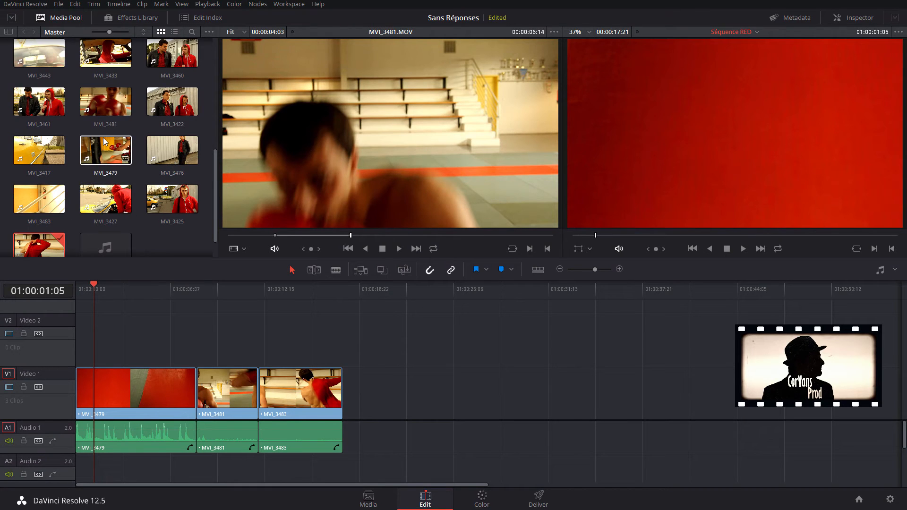
double_click(105, 141)
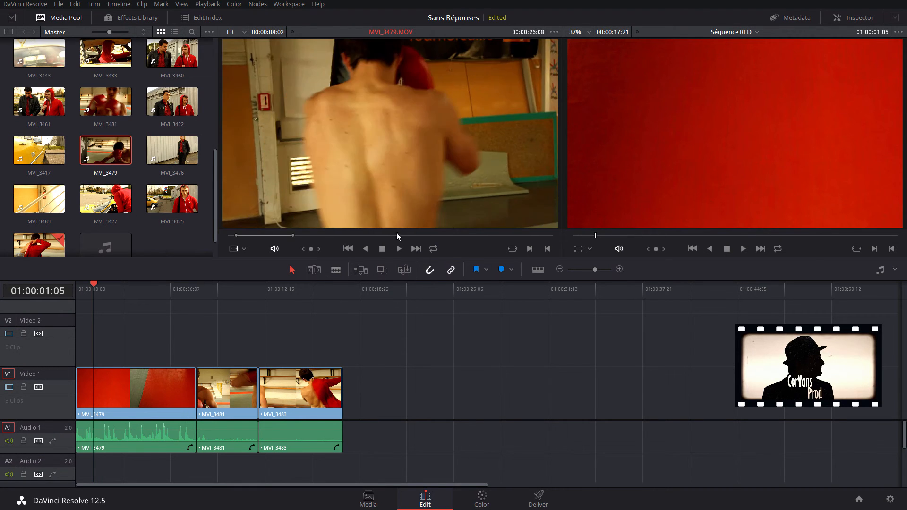
Step: Preview clip MVI_3479 around the 20-second mark in the source viewer and park the timeline playhead at 01:00:08:02
left_click_drag(397, 235, 372, 235)
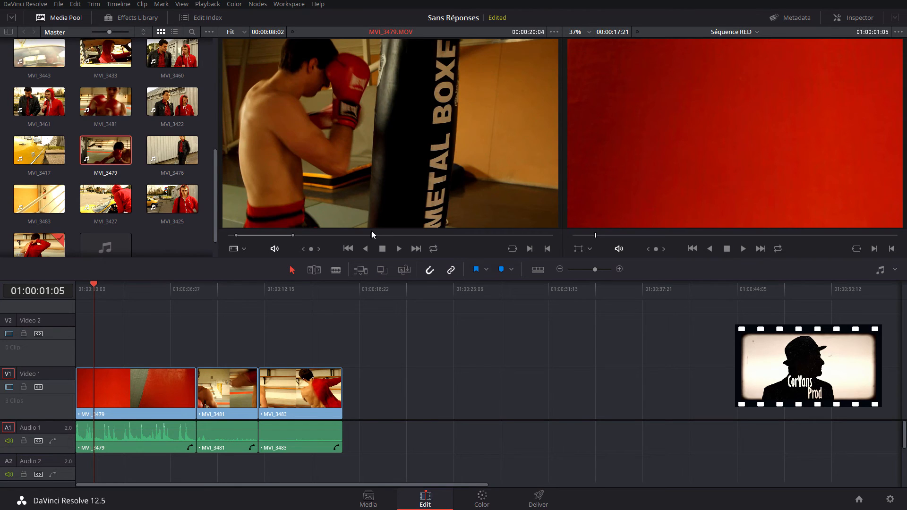
key("space")
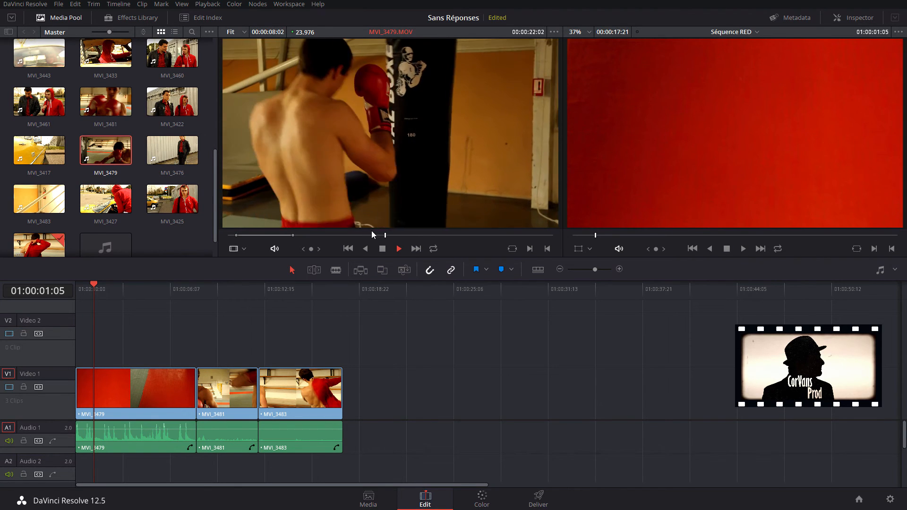
key("space")
left_click(367, 235)
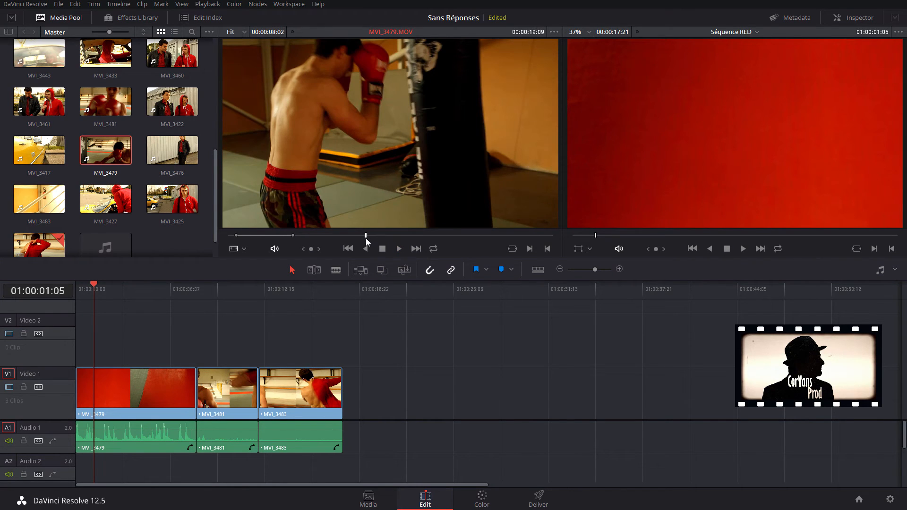
left_click(190, 287)
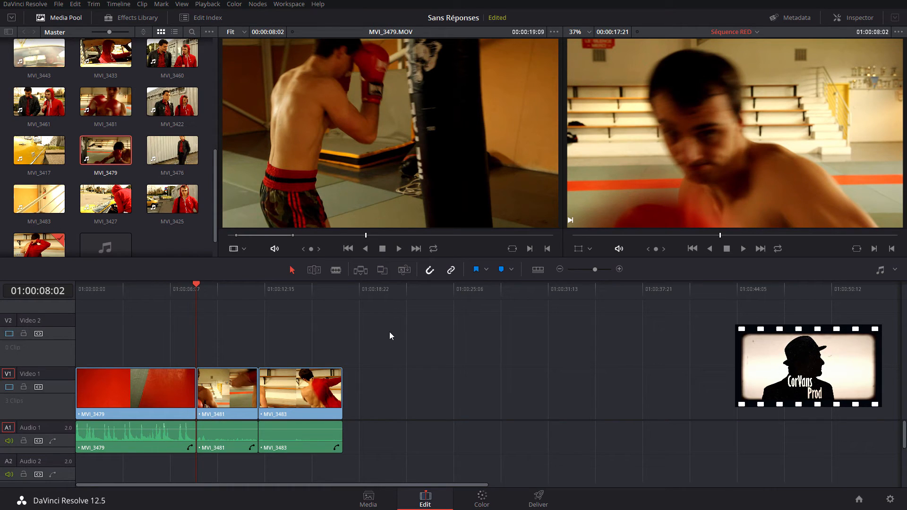
left_click_drag(367, 236, 371, 236)
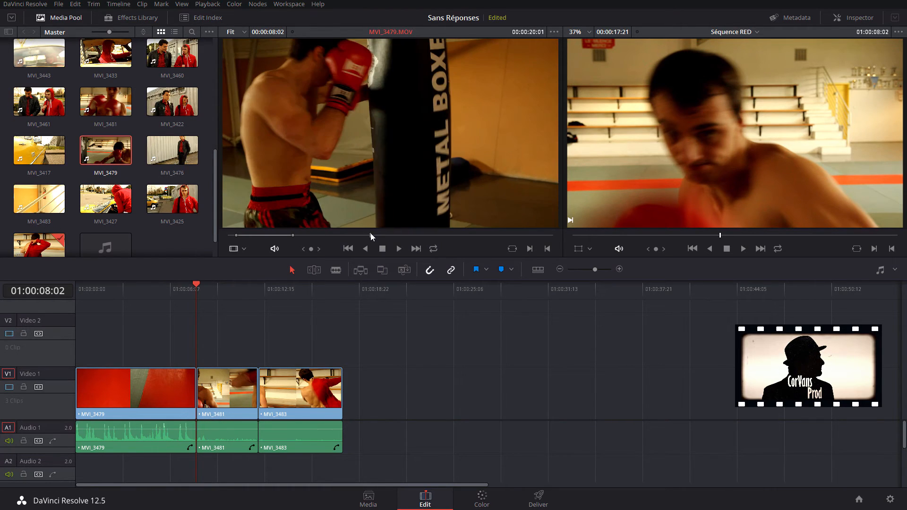
Step: Show MVI_3479's audio track waveform in the source viewer, set the In point at 00:00:17:02, and play from there
left_click(238, 248)
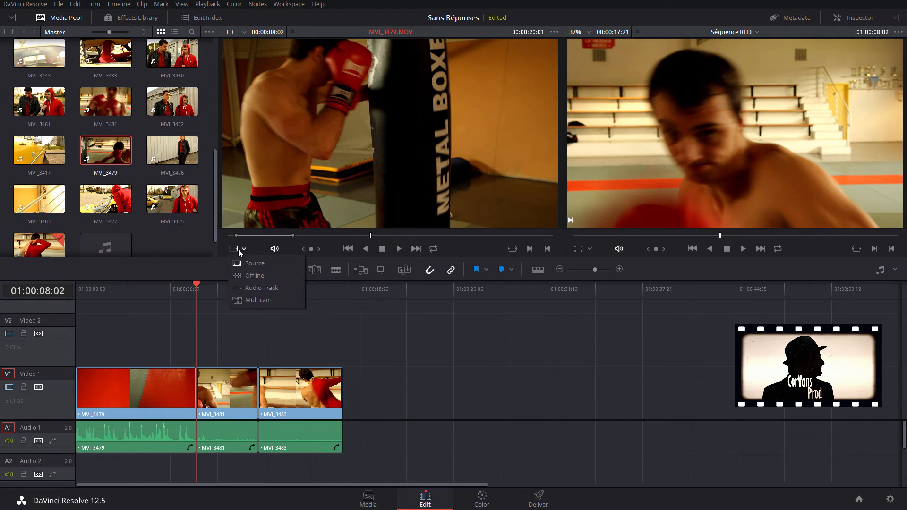
left_click(256, 293)
left_click_drag(374, 118, 391, 156)
left_click(362, 235)
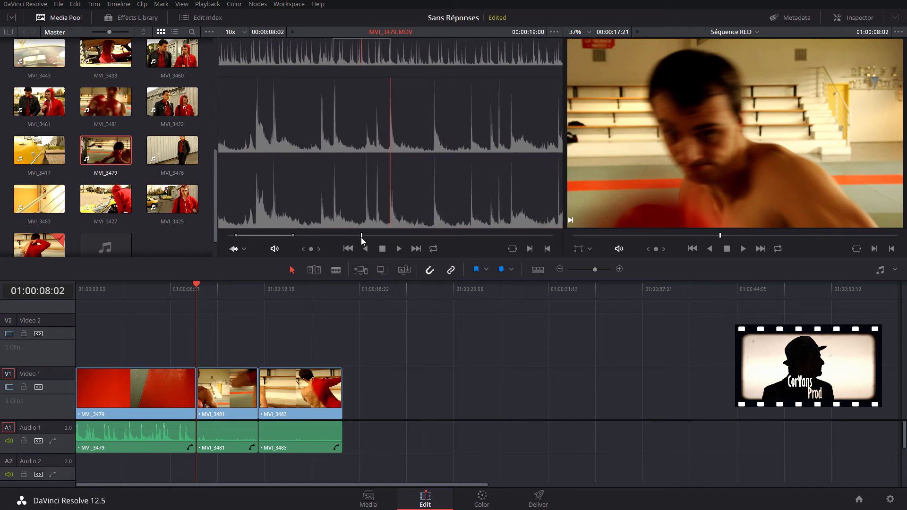
left_click_drag(361, 235, 352, 235)
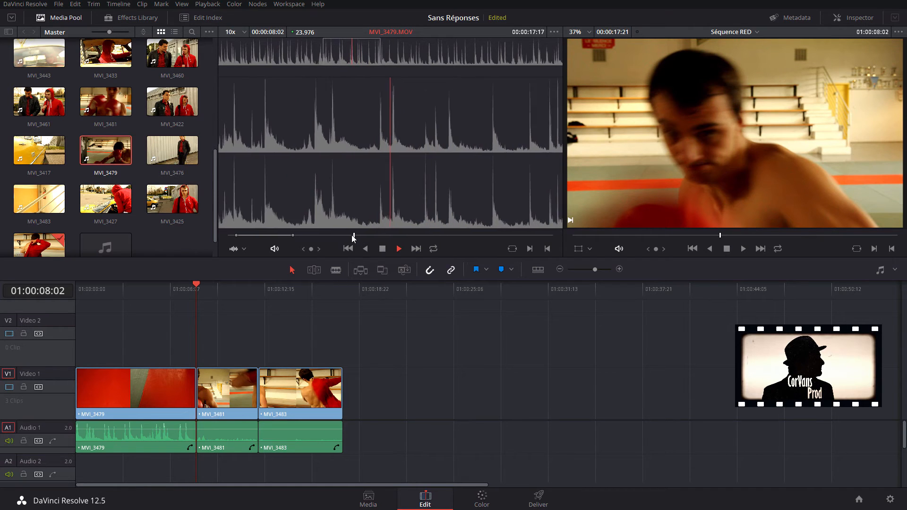
key("space")
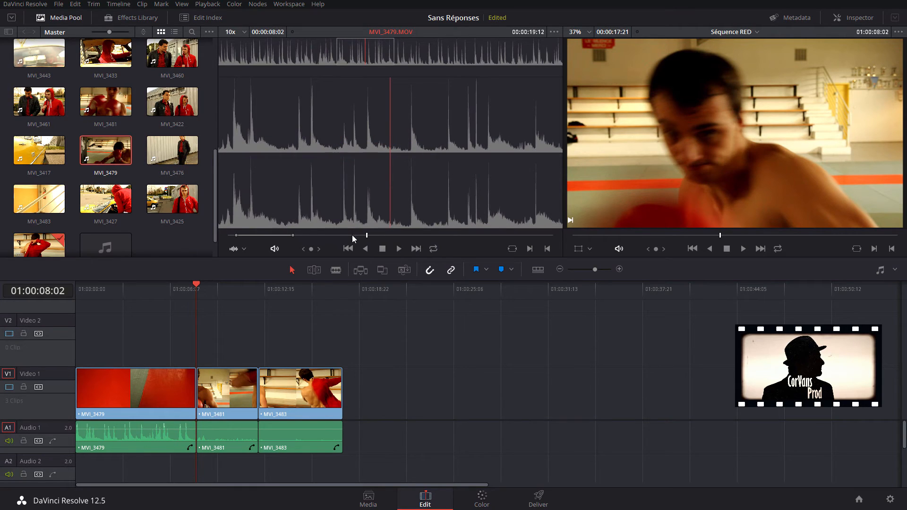
left_click(353, 235)
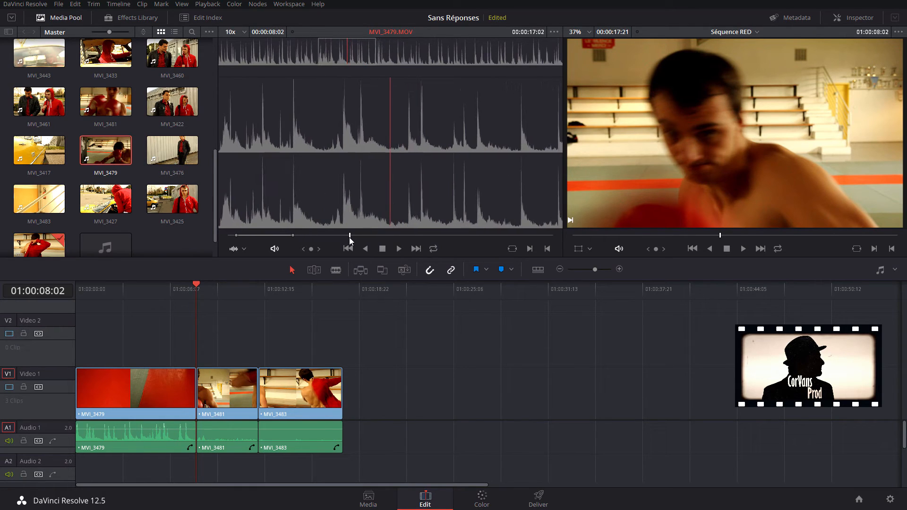
key("i")
key("space")
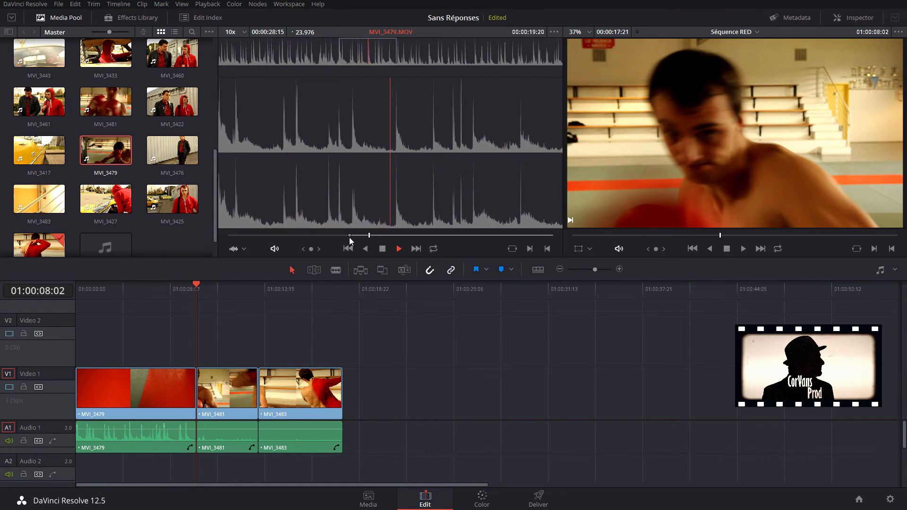
key("space")
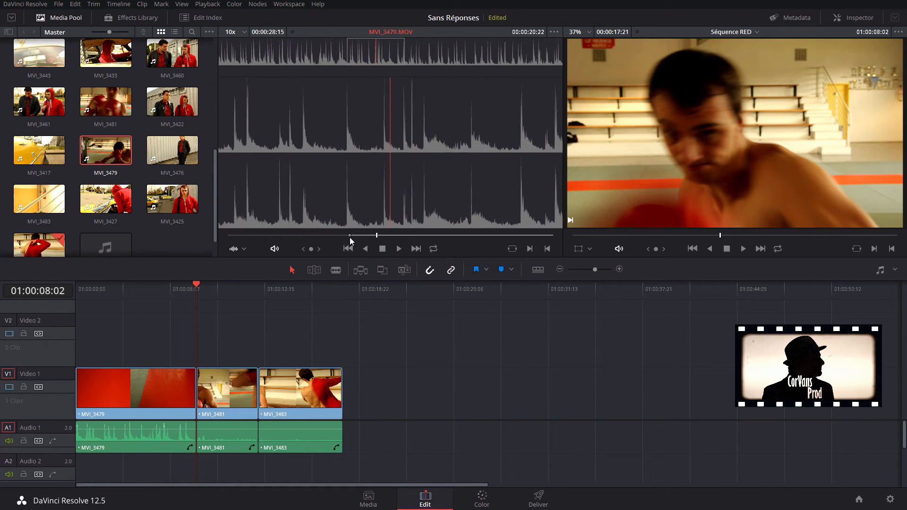
Step: Turn off the Video 1 destination, route audio to Audio 2, and try overwriting with MVI_3479 at 01:00:08:02, undoing the edit
left_click(8, 375)
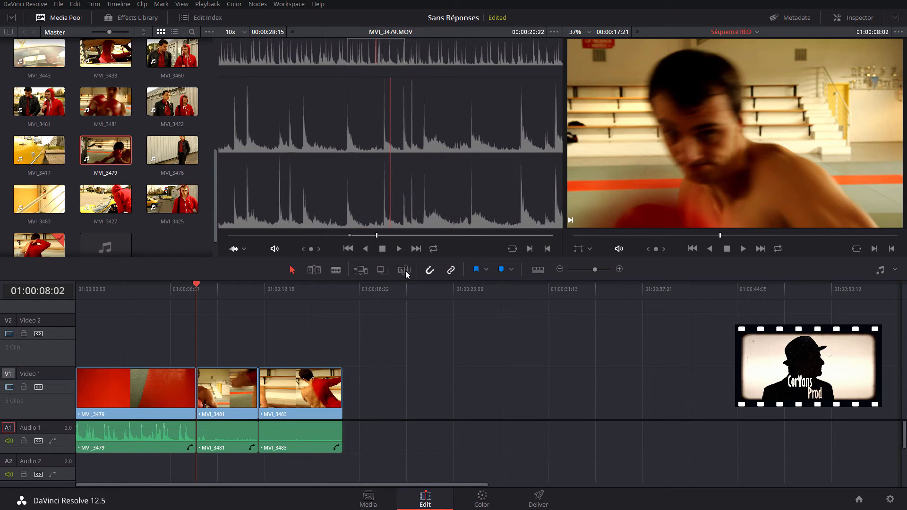
left_click(8, 461)
key("F10")
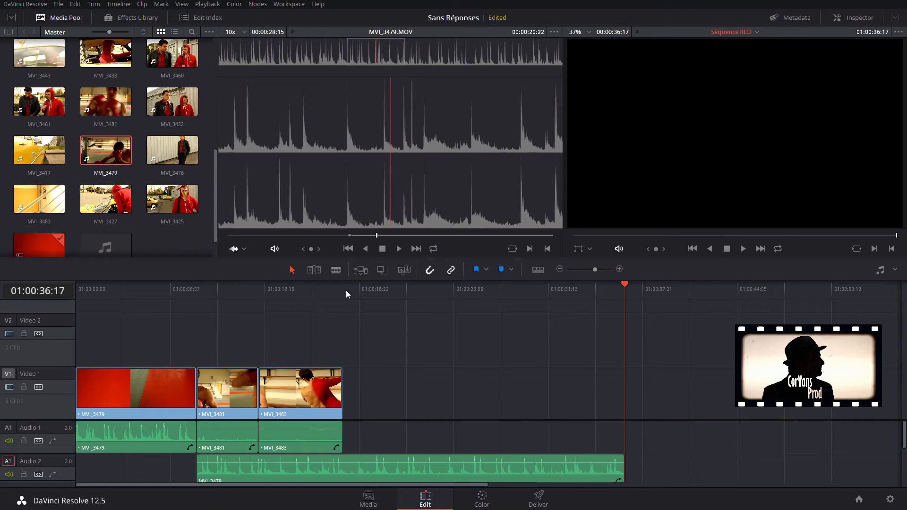
key("ctrl+z")
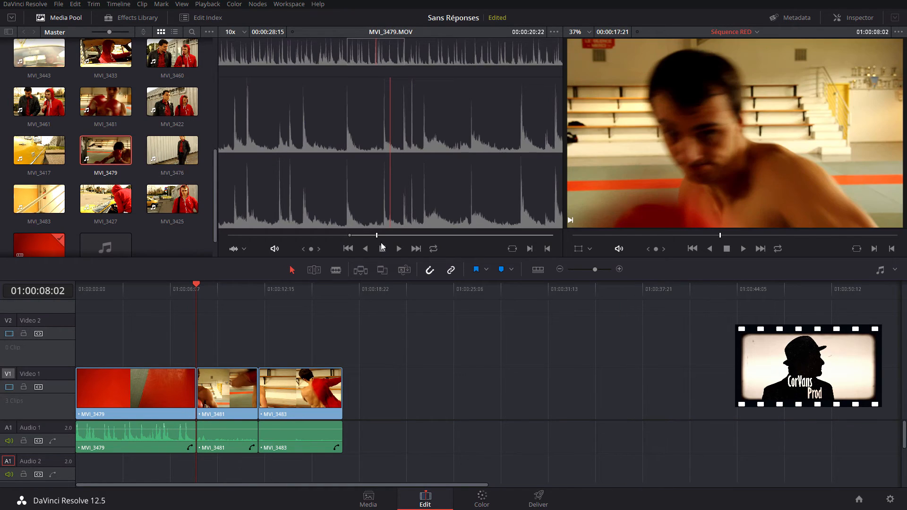
Step: Set MVI_3479's Out point at 00:00:21:14, try overwriting its audio onto Audio 2 at 01:00:08:02, and undo the edit
left_click(382, 240)
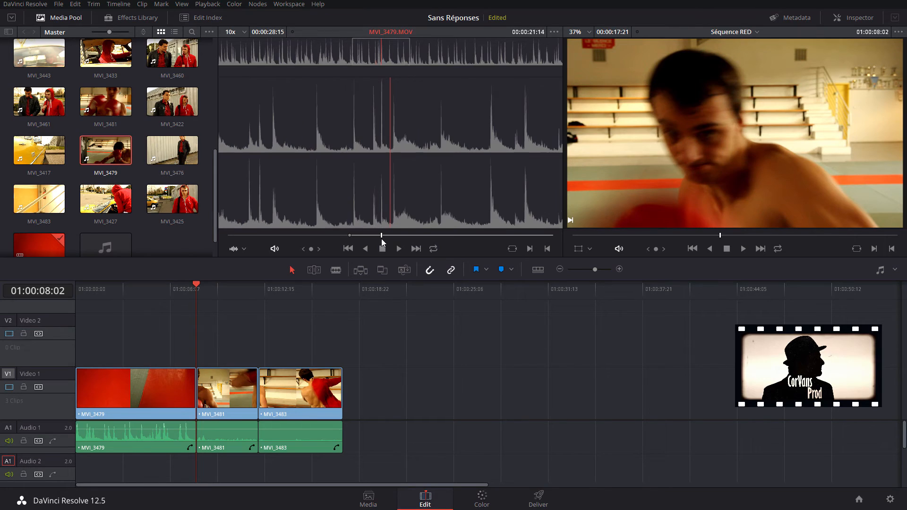
key("o")
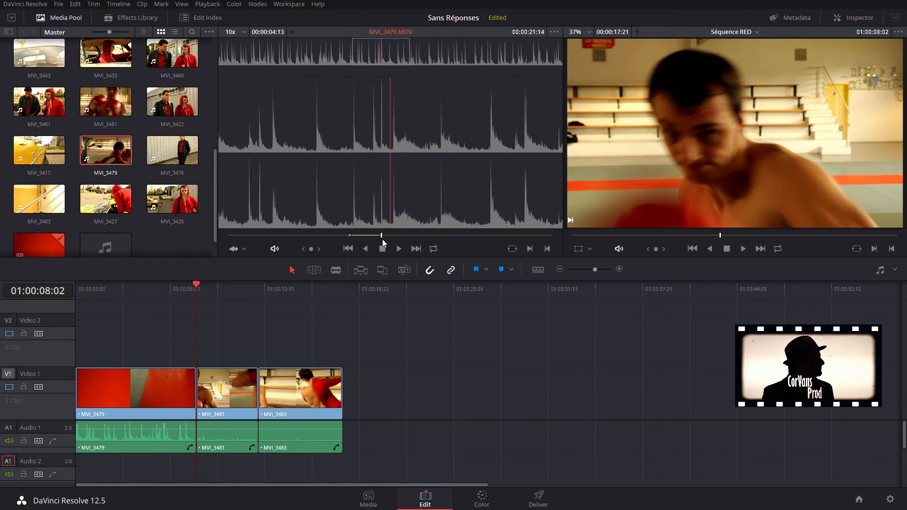
key("F10")
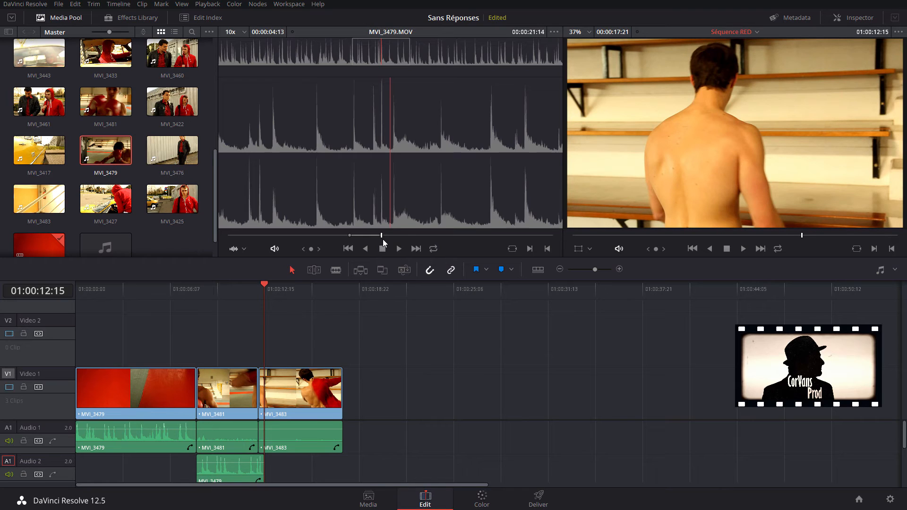
key("ctrl+z")
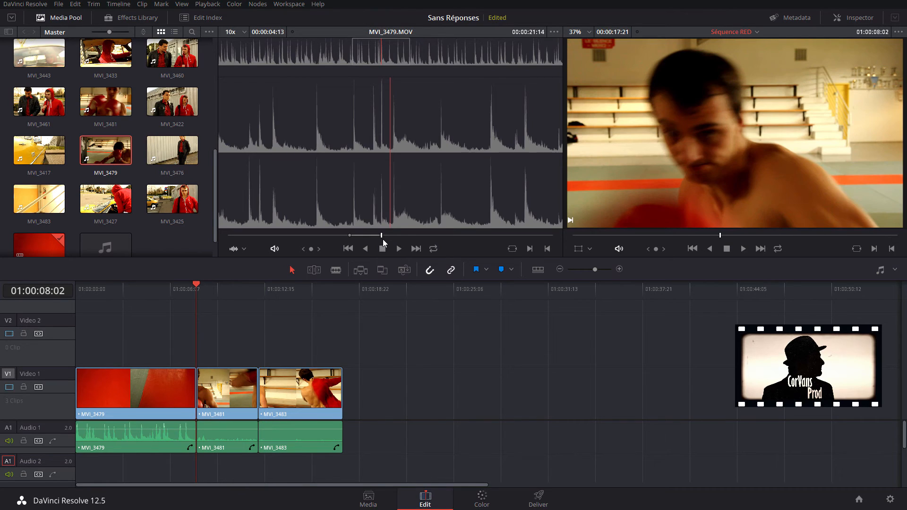
Step: Try inserting MVI_3479's audio at 01:00:08:02 on Audio 2, on Audio 1, and with Video 1's auto track selector off, undoing each
key("F9")
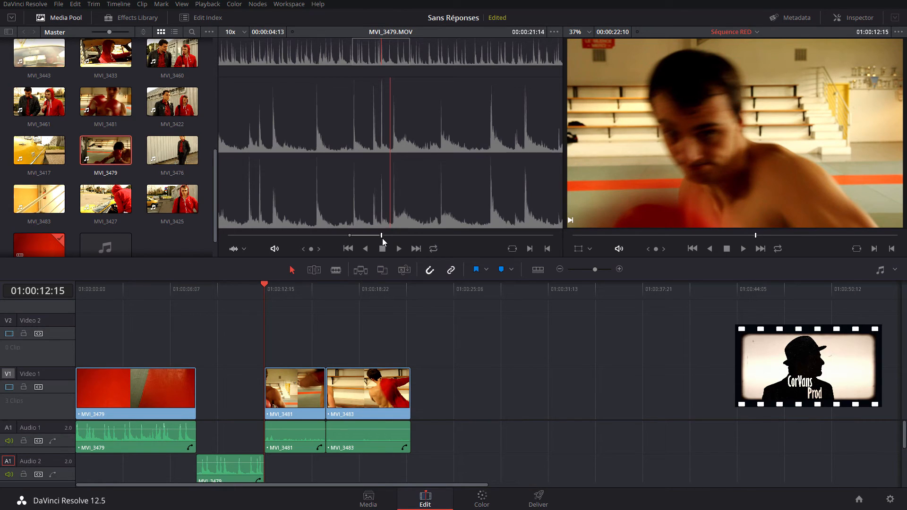
key("ctrl+z")
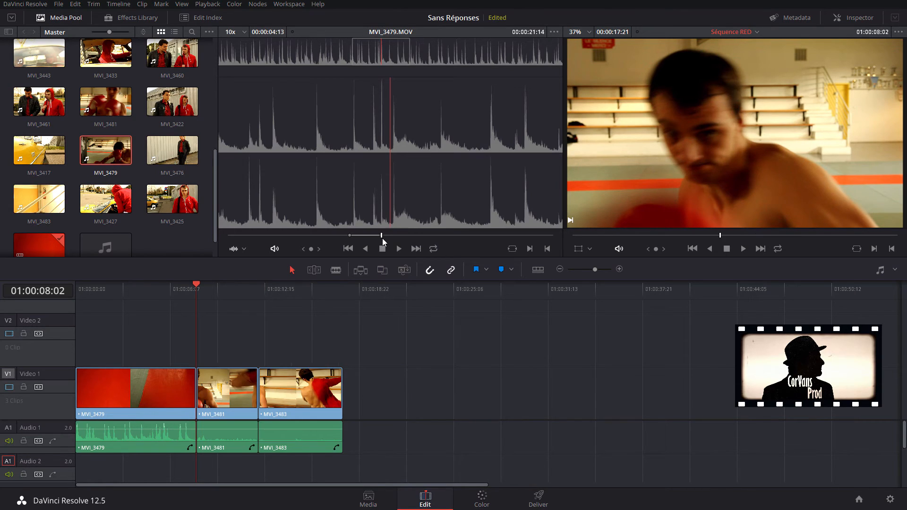
left_click(8, 428)
key("F9")
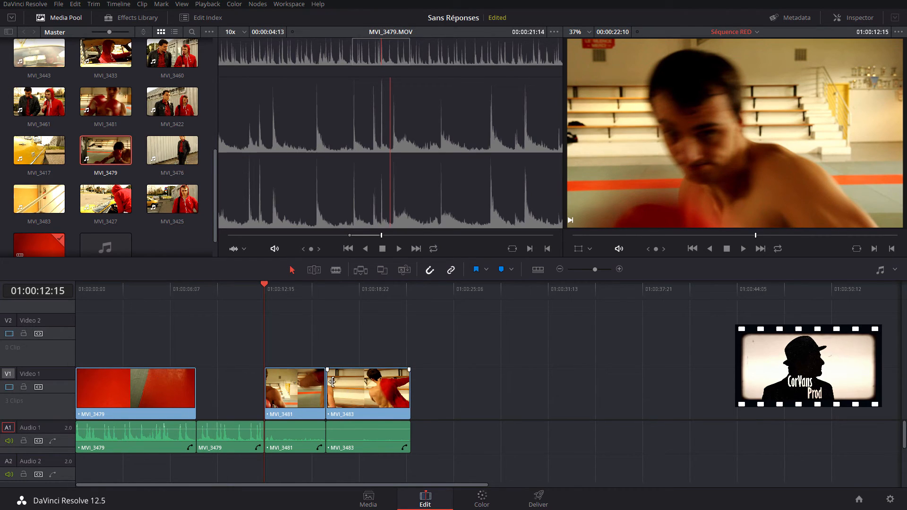
key("ctrl+z")
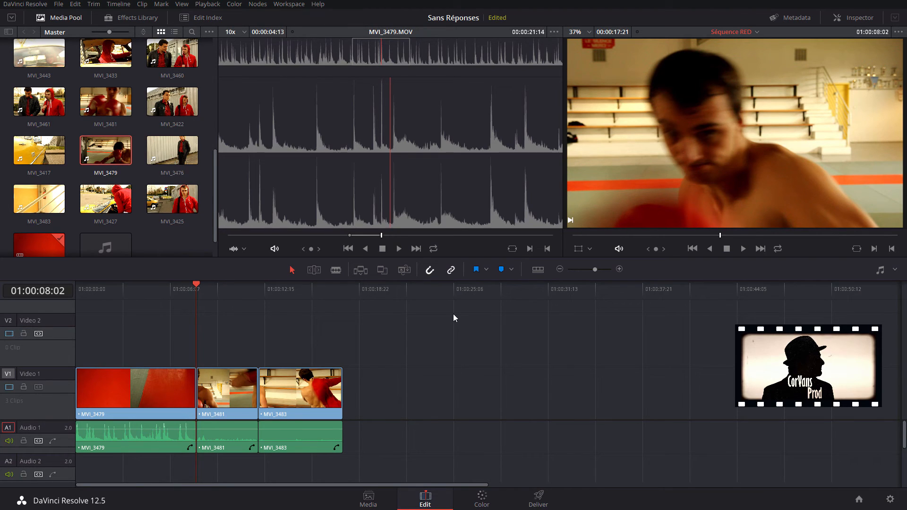
key("F9")
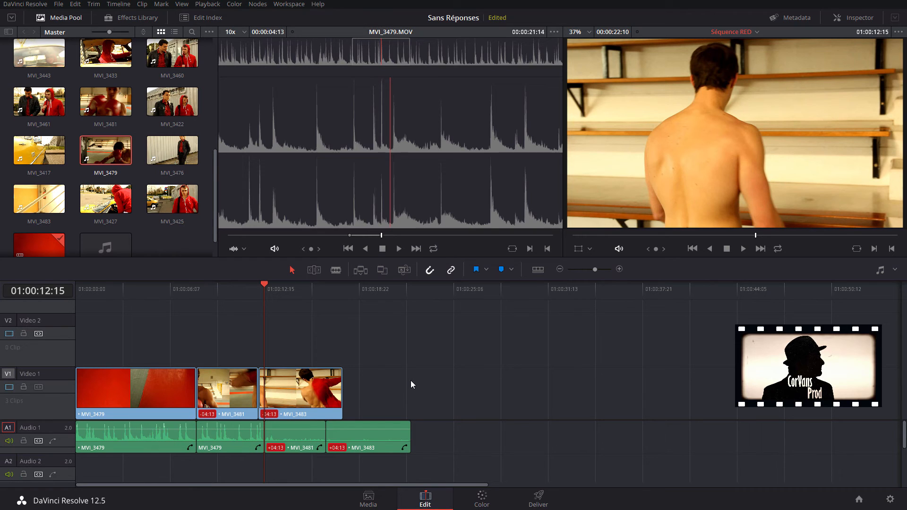
key("ctrl+z")
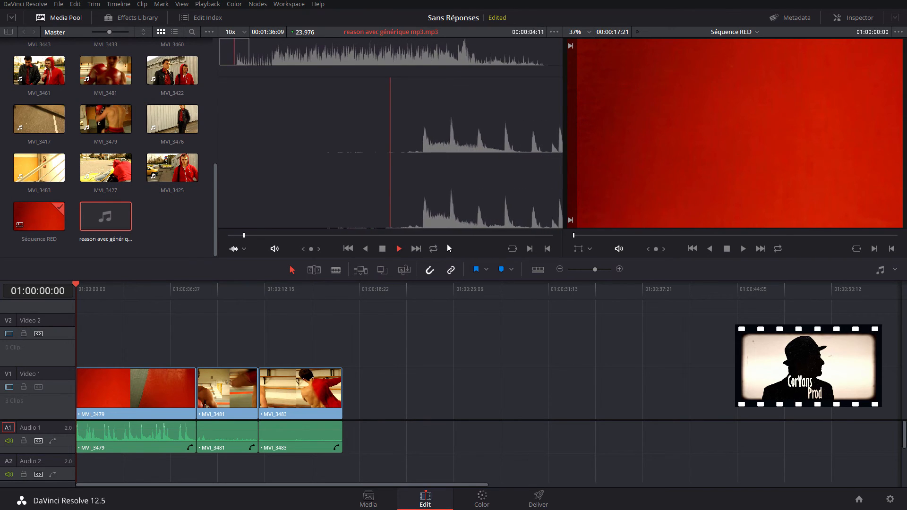
Step: Listen to the music file reason avec générique mp3.mp3 and mark its range from 00:00:04:08 to 00:00:21:06
key("space")
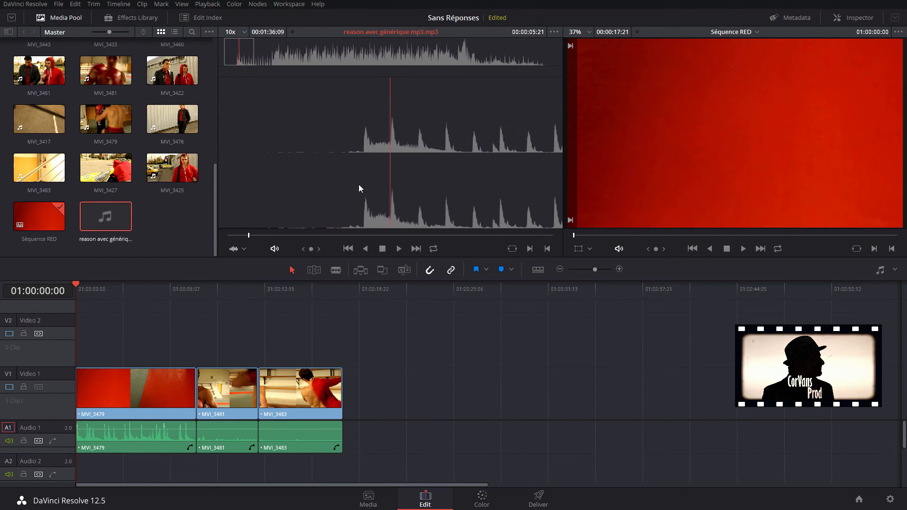
left_click_drag(360, 193, 448, 178)
left_click(245, 234)
left_click_drag(243, 236, 241, 237)
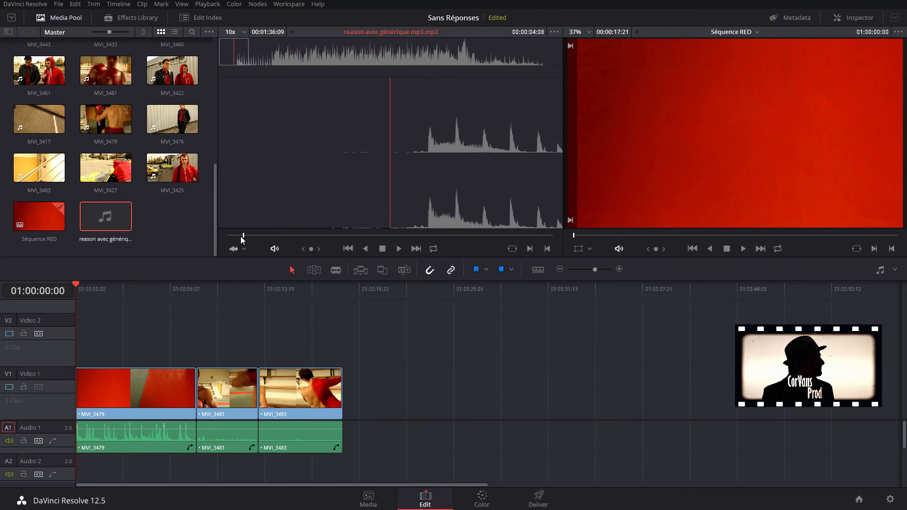
key("space")
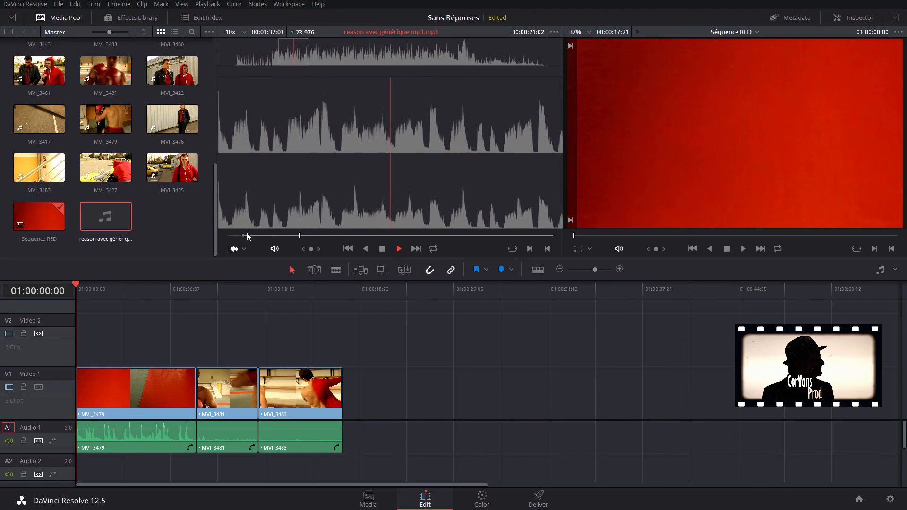
key("space")
key("o")
Step: Try inserting the marked music range twice onto Audio 2 from 01:00:00:00 and undo both inserts
left_click(270, 347)
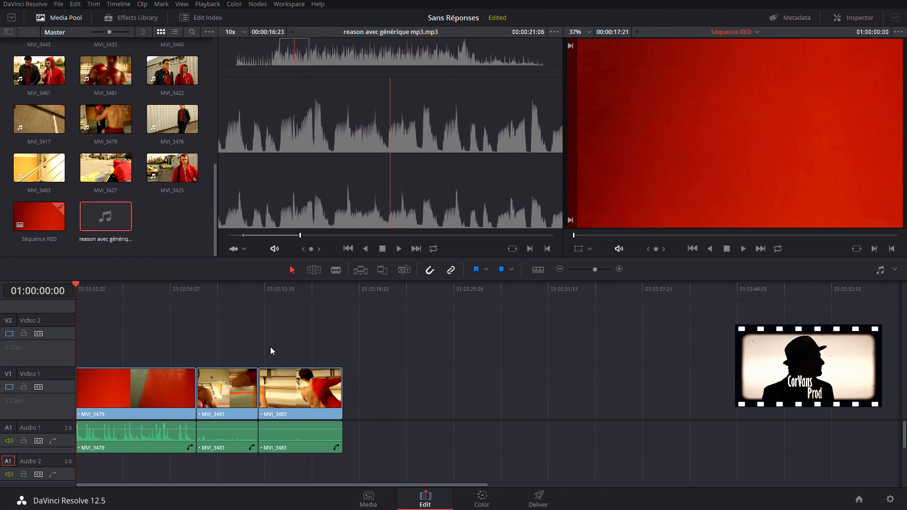
key("F9")
key("F9")
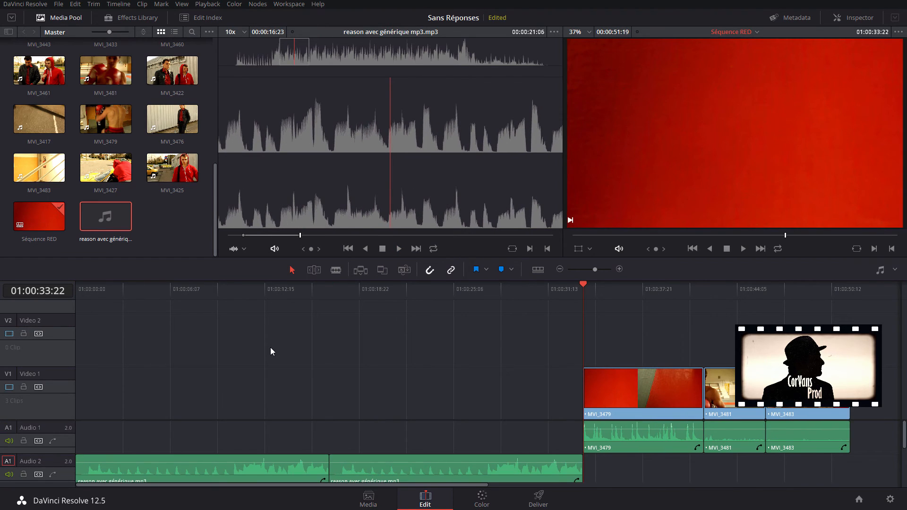
key("ctrl+z")
key("ctrl+z")
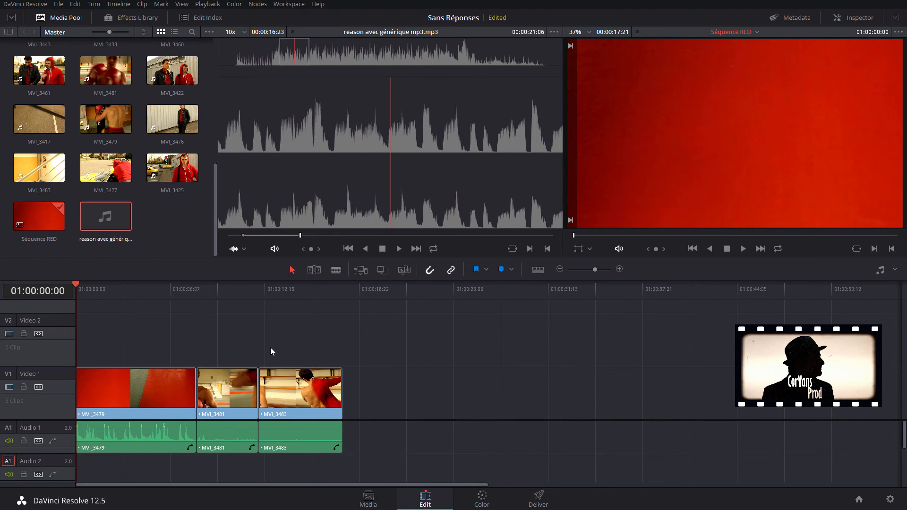
Step: Overwrite Audio 2 from 01:00:00:00 with the marked range of reason avec générique mp3.mp3
key("F10")
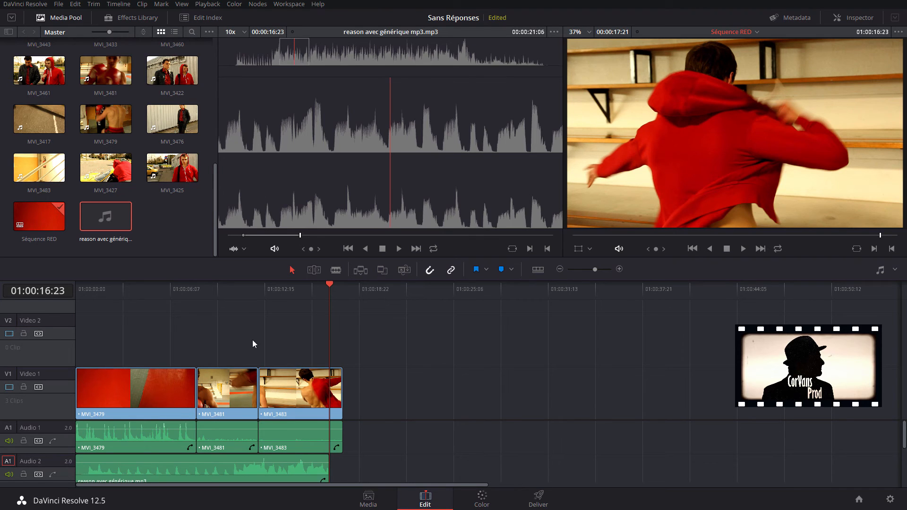
Step: Park the playhead at 01:00:08:02 and delete clip MVI_3481 from Video 1 and Audio 1, closing the gap
left_click_drag(209, 289, 196, 293)
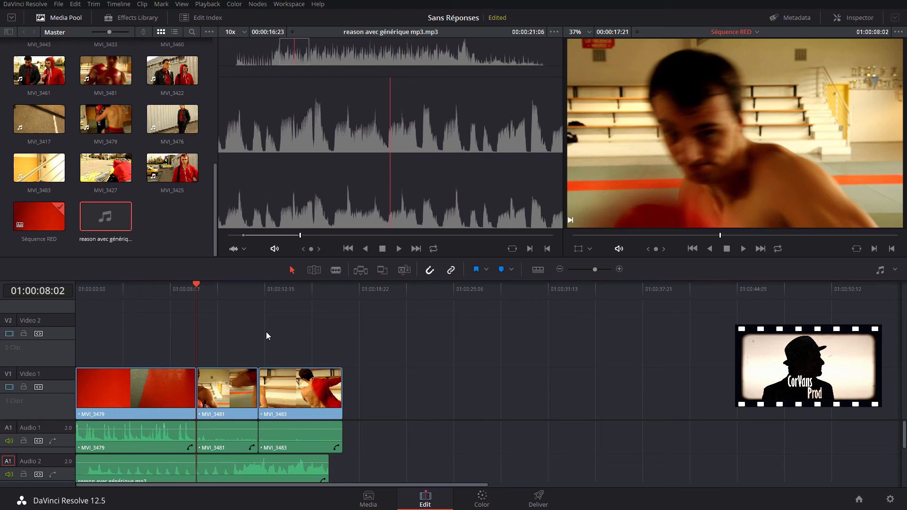
left_click(237, 388)
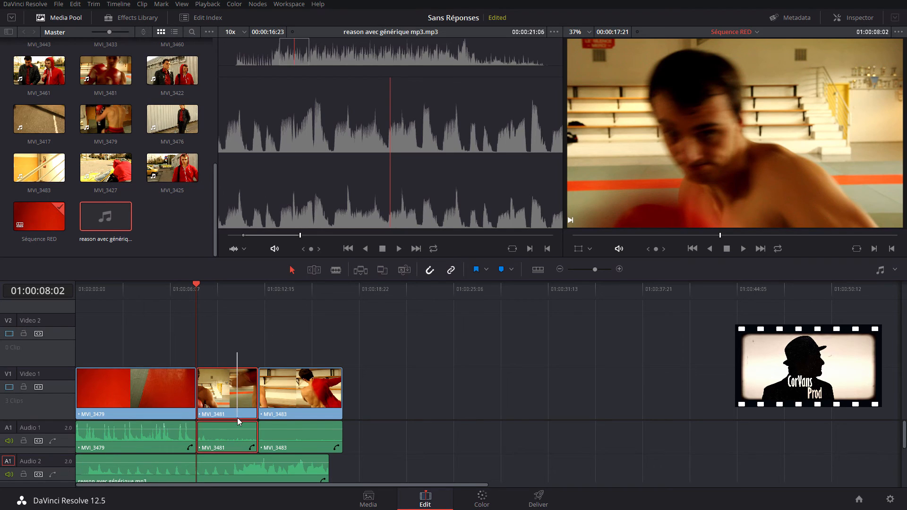
key("BackSpace")
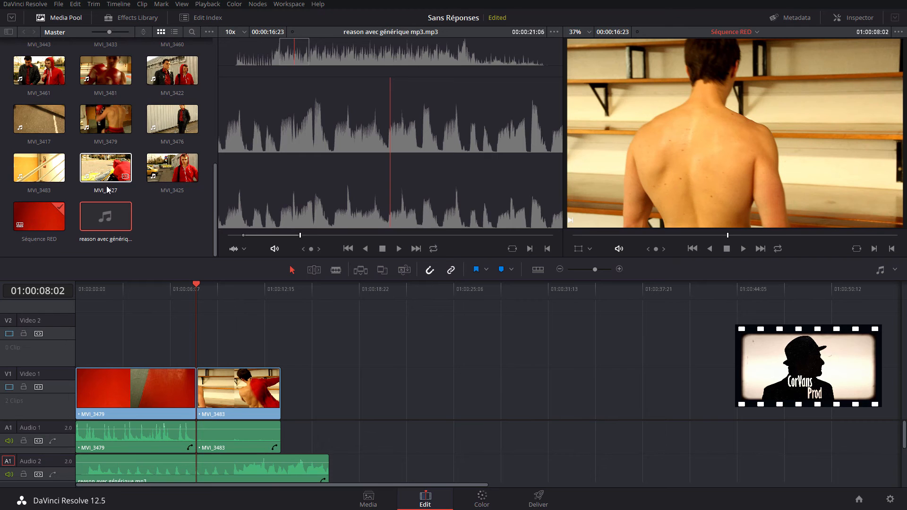
Step: Load clip MVI_3481 from the media pool into the source viewer
scroll(119, 212, "up", 2)
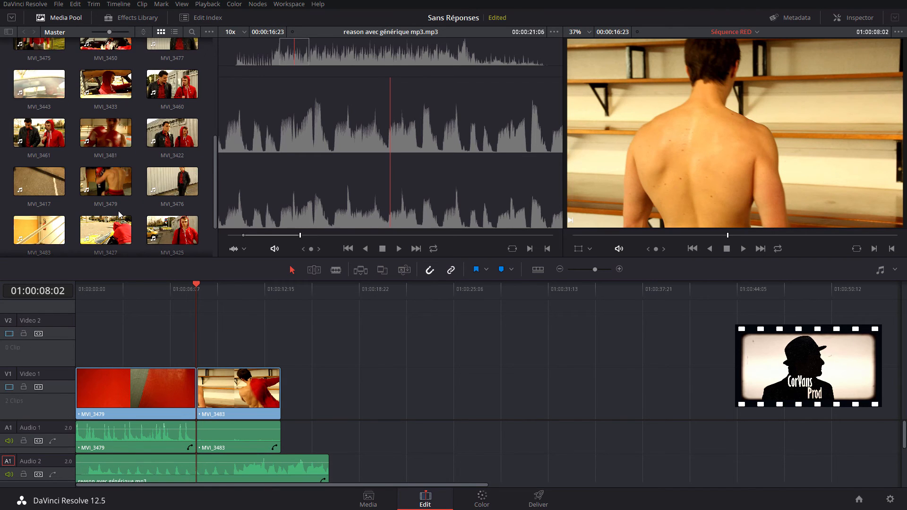
left_click(107, 125)
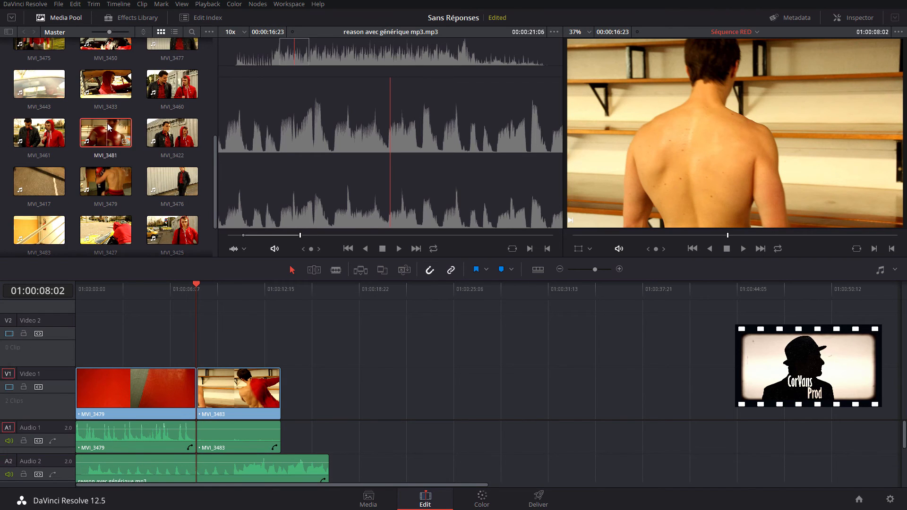
double_click(107, 123)
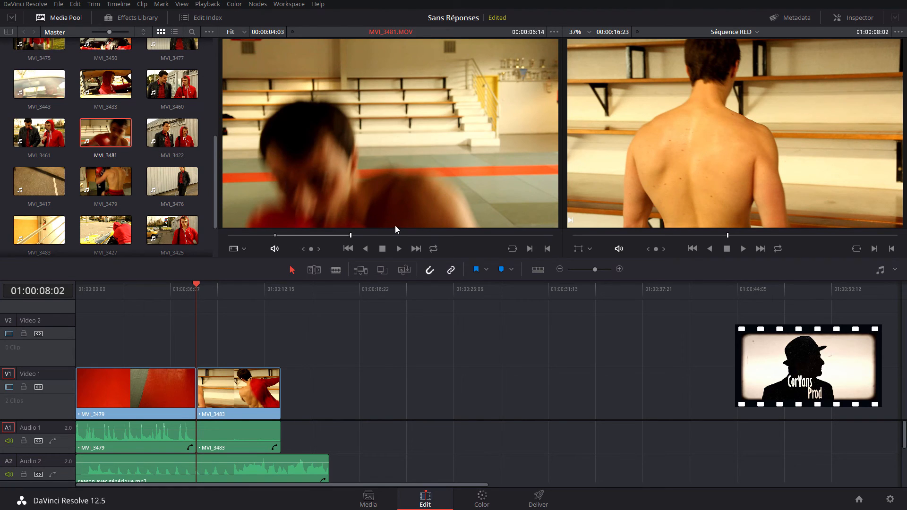
Step: Try inserting the marked range of MVI_3481 at 01:00:08:02 and undo the insert
key("F9")
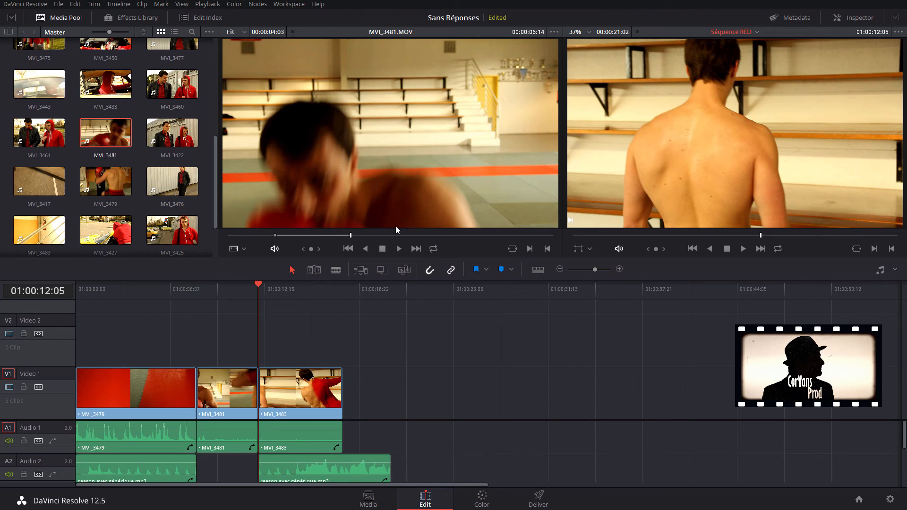
key("ctrl+z")
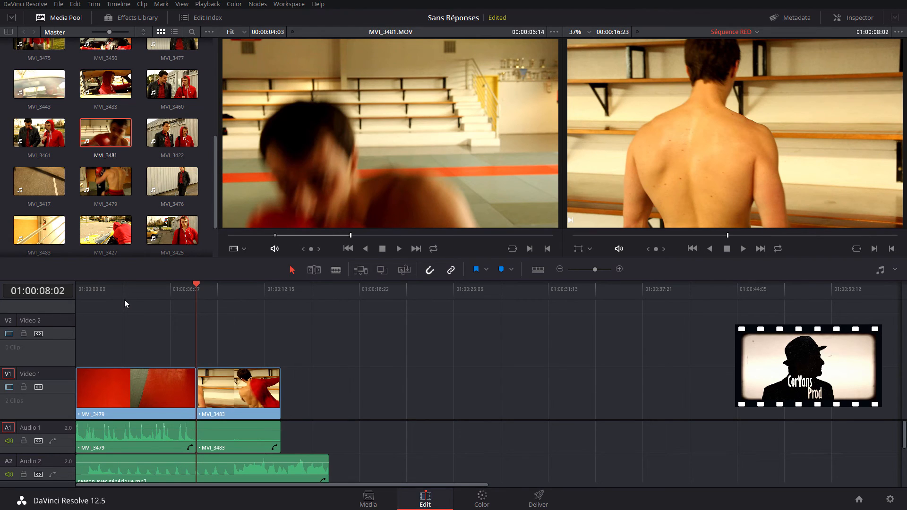
Step: Play the timeline from its start to check the clips against the music
key("Home")
key("space")
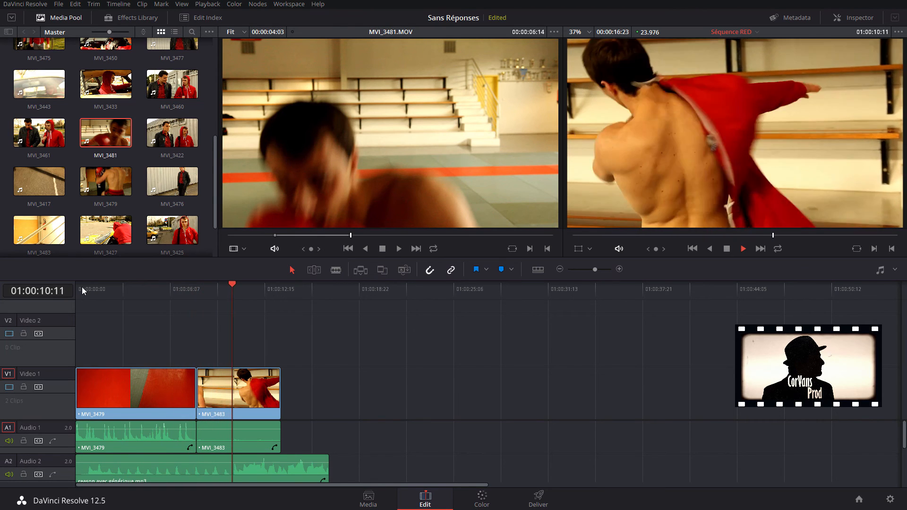
key("space")
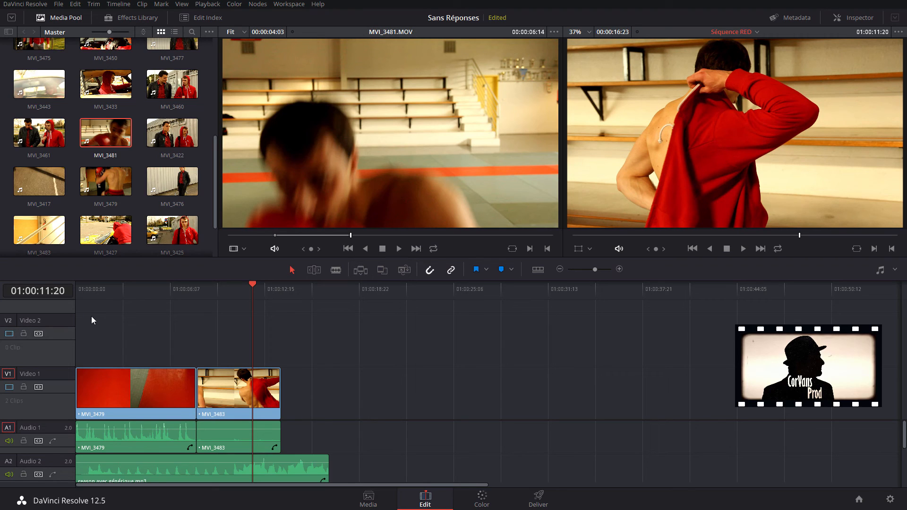
Step: Disable the auto track selector on Audio 2 and insert the marked range of MVI_3481 at 01:00:08:02
left_click_drag(252, 288, 197, 290)
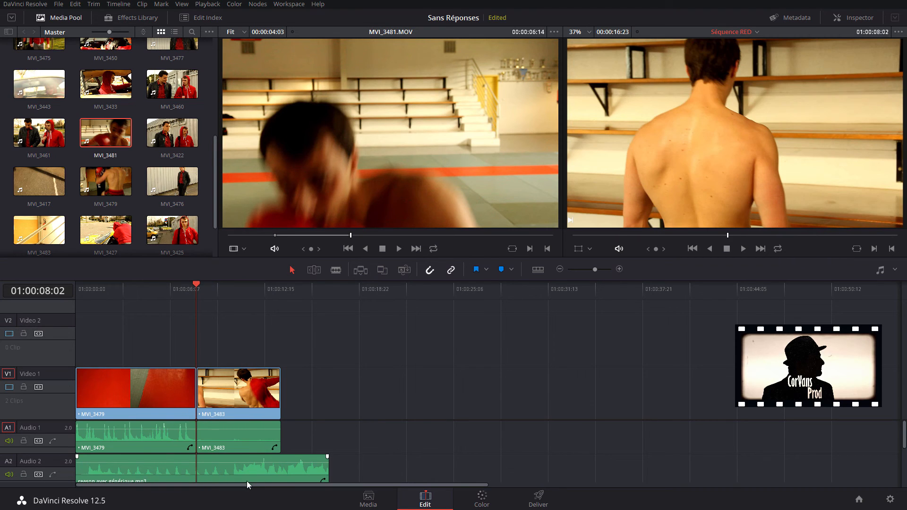
left_click(38, 475)
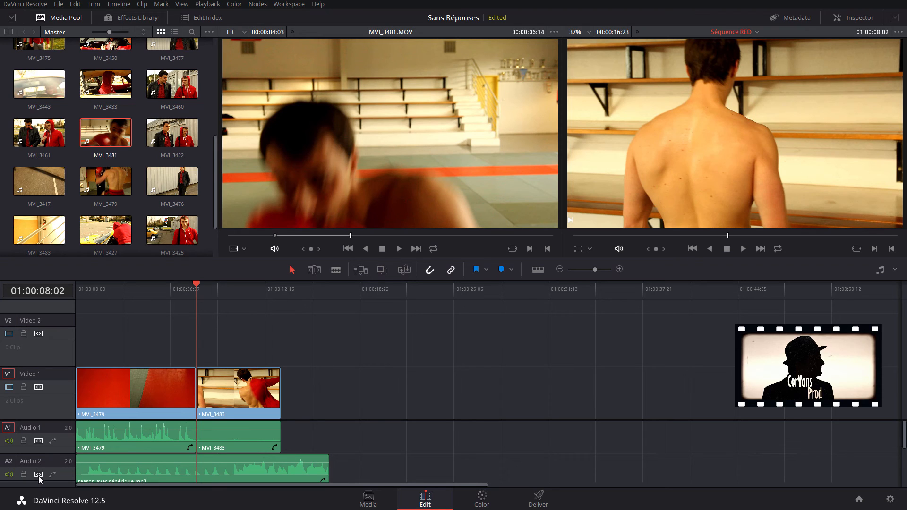
left_click(467, 249)
key("F9")
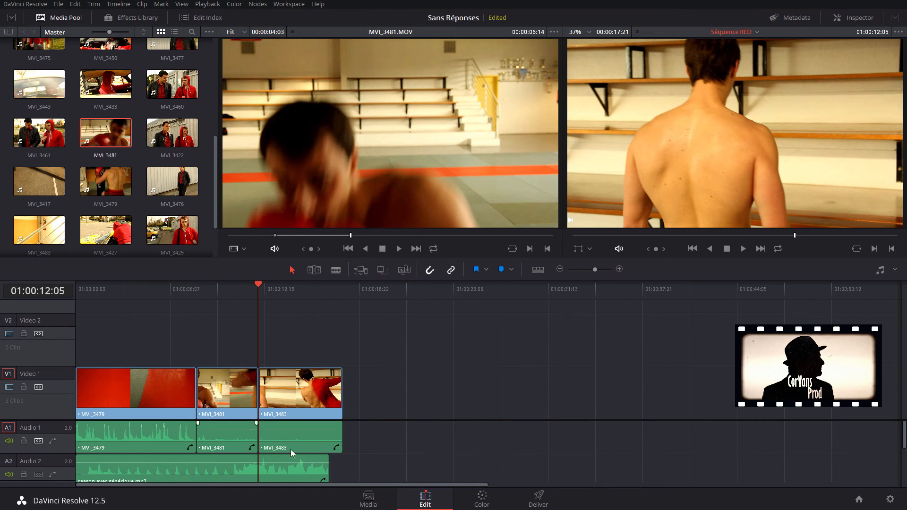
Step: Re-enable the auto track selector on Audio 2 and return the playhead to 01:00:08:02
left_click(38, 475)
left_click_drag(271, 287, 197, 311)
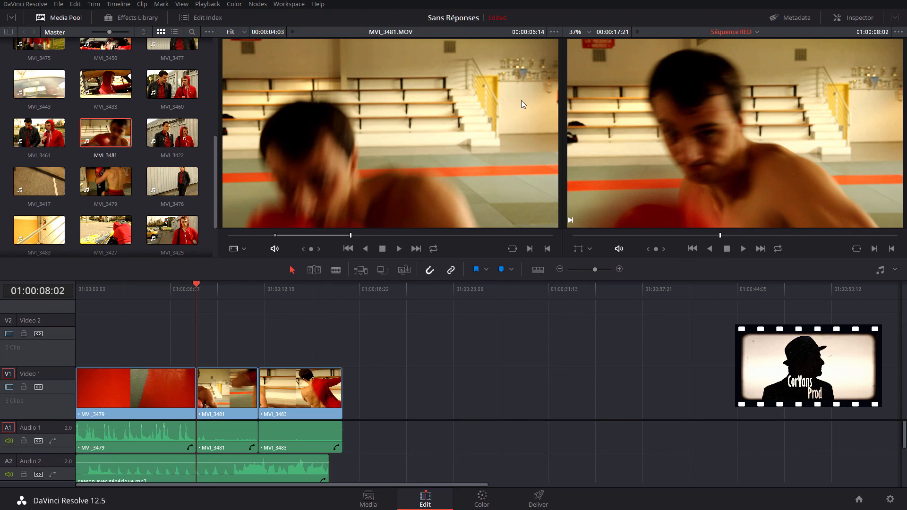
Step: Load clip MVI_3477 into the source viewer and mark its range from 00:00:03:01 to 00:00:05:09
scroll(132, 180, "up", 1)
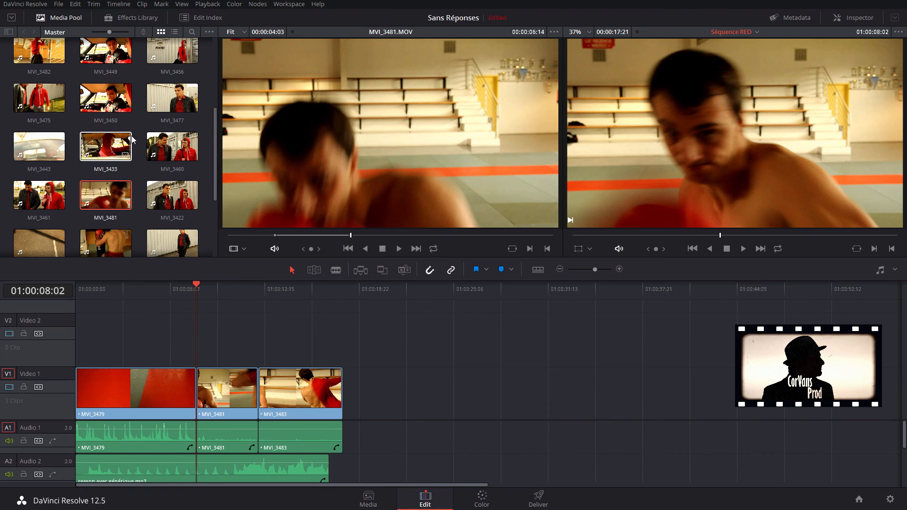
scroll(114, 146, "up", 1)
left_click(176, 124)
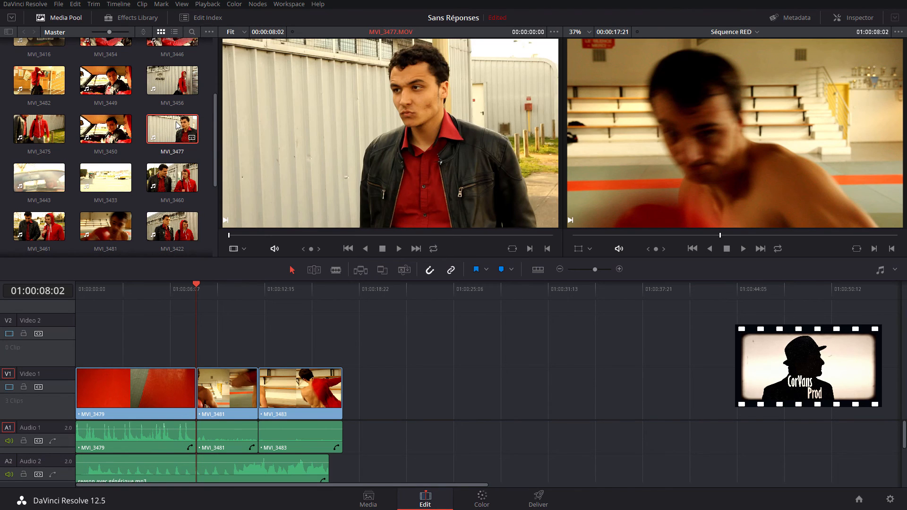
key("space")
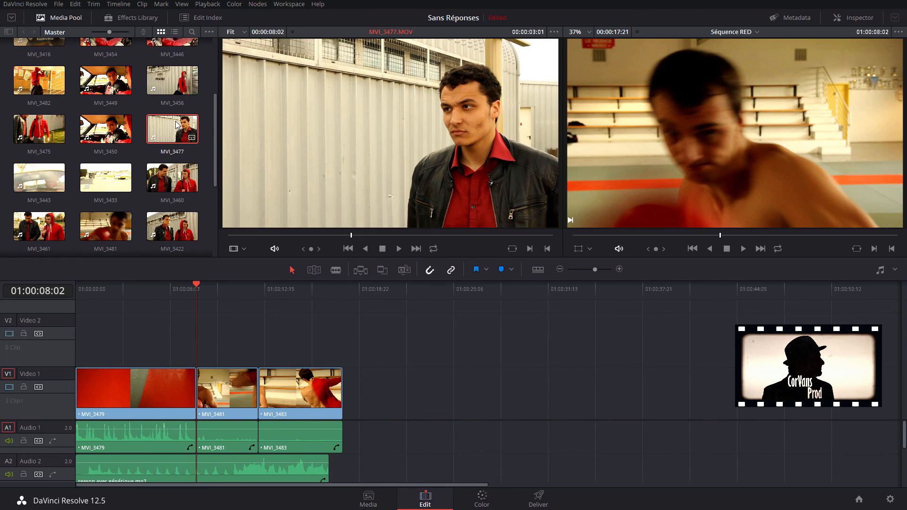
key("i")
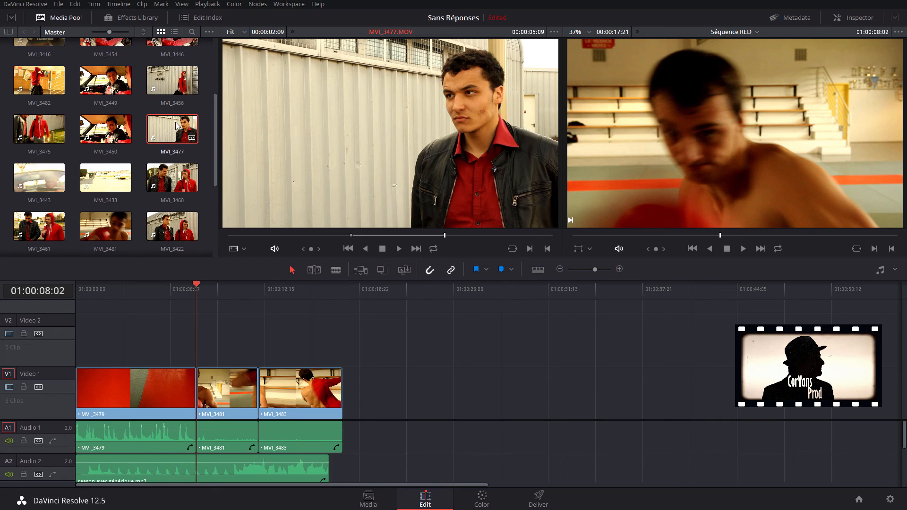
Step: Try overwriting the timeline from 01:00:08:02 with the marked range of MVI_3477 and undo it
key("F10")
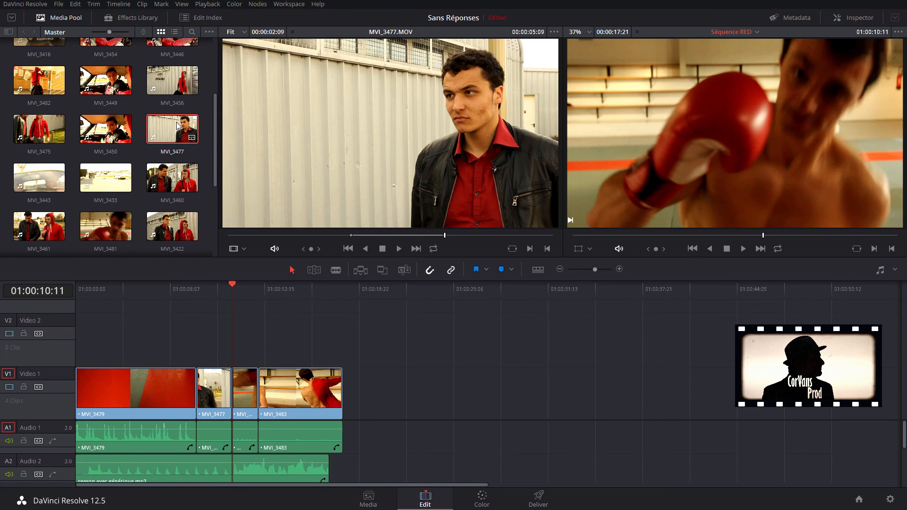
key("ctrl+z")
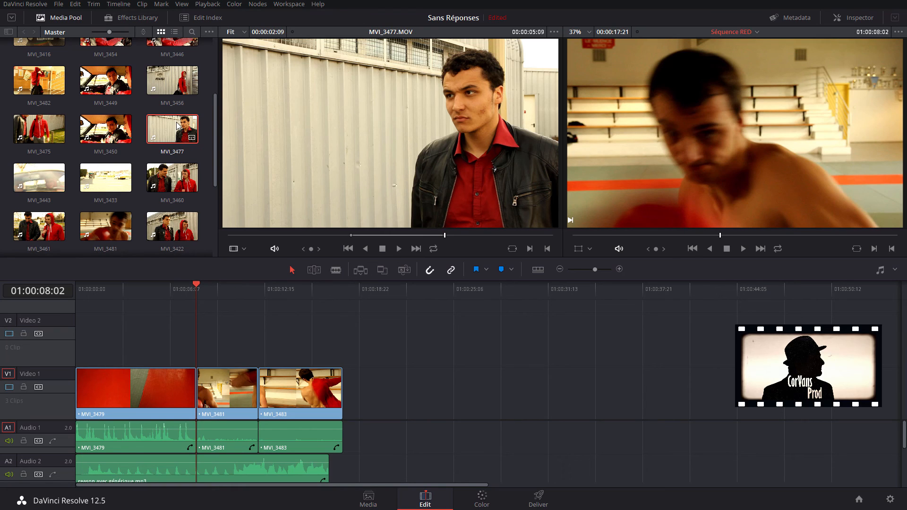
Step: Park the playhead at 01:00:05:09 and append the marked range of MVI_3477 to the end of the timeline
left_click(454, 127)
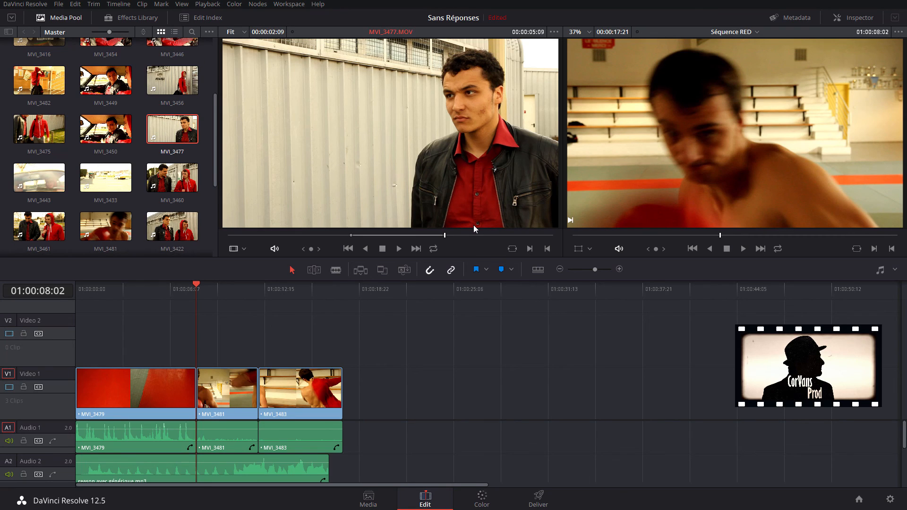
left_click(156, 291)
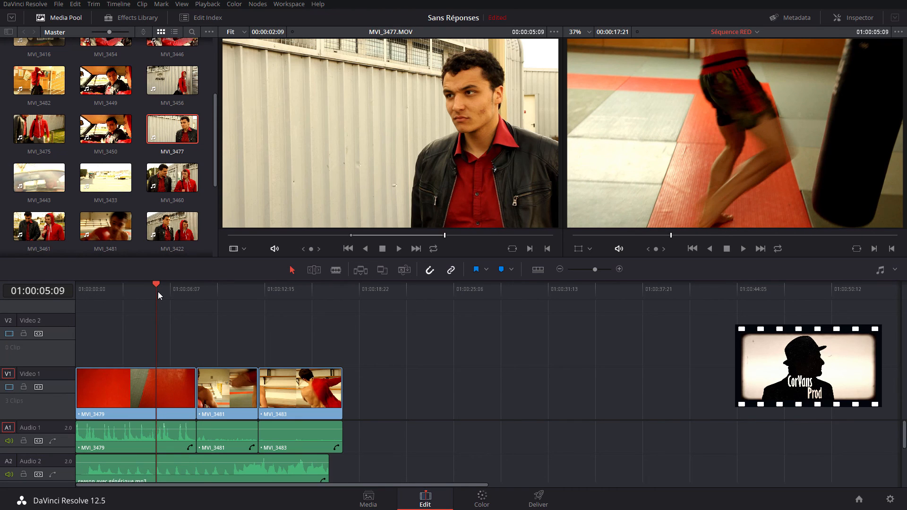
key("shift+F12")
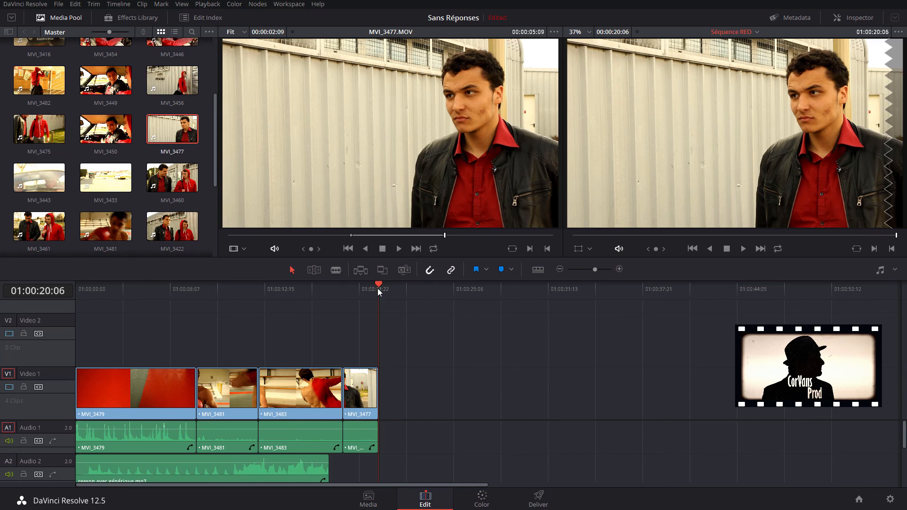
Step: Play the last part of the timeline up to 01:00:17:02 and delete clip MVI_3477 from the timeline's end
left_click_drag(378, 291, 287, 271)
key("space")
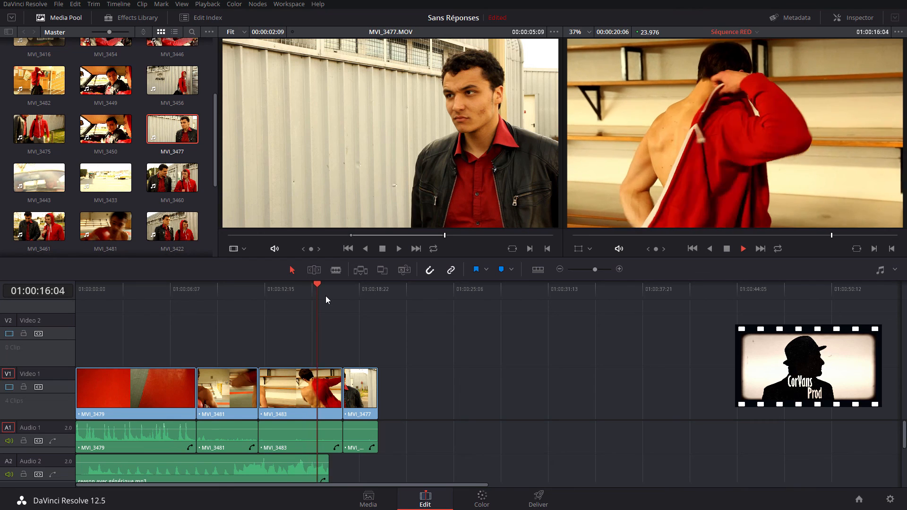
key("space")
left_click(353, 402)
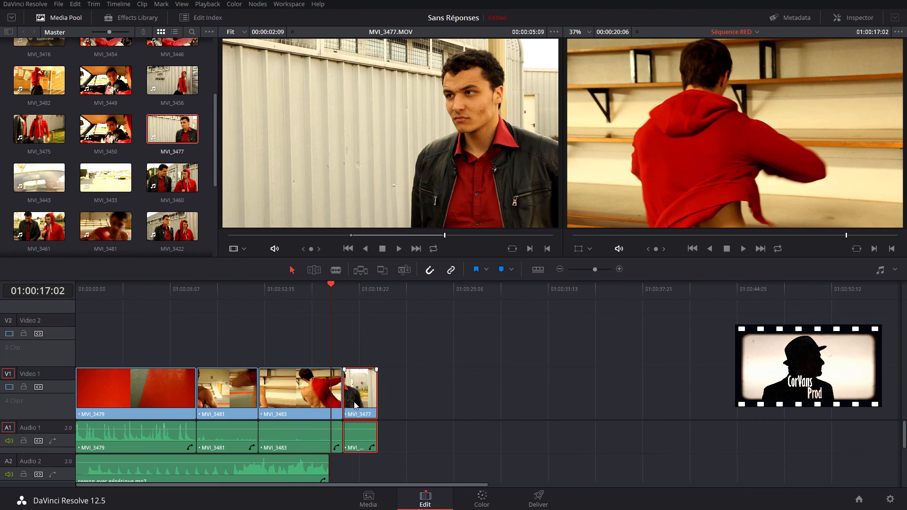
key("Delete")
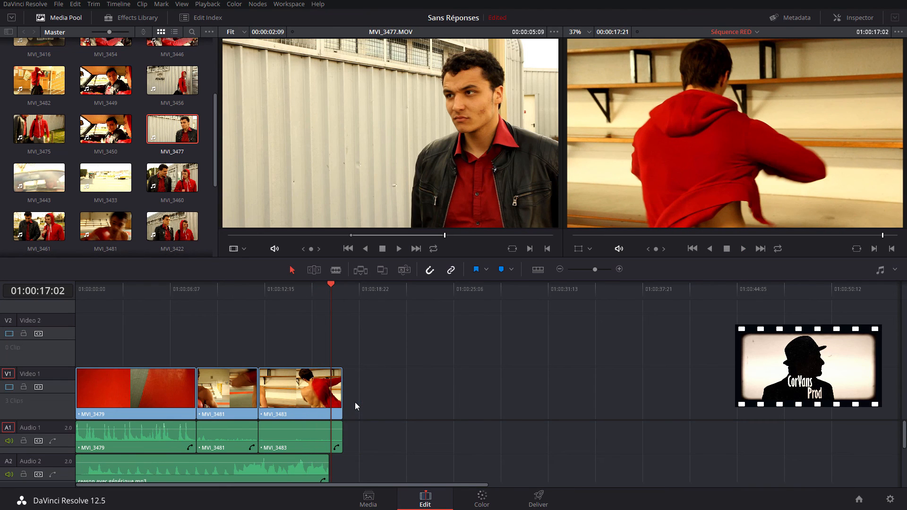
Step: Browse the media pool for another shot and load clip MVI_3456 into the source viewer
scroll(119, 221, "up", 1)
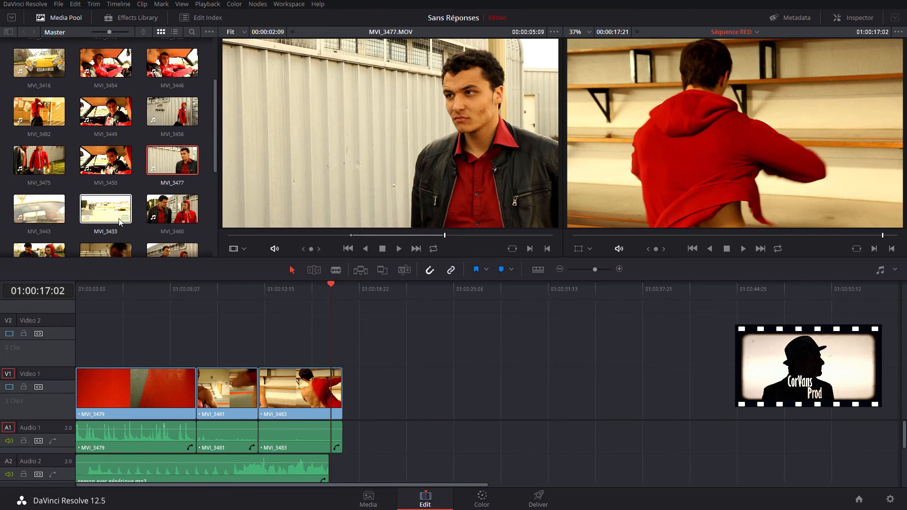
scroll(119, 221, "down", 6)
scroll(121, 217, "up", 2)
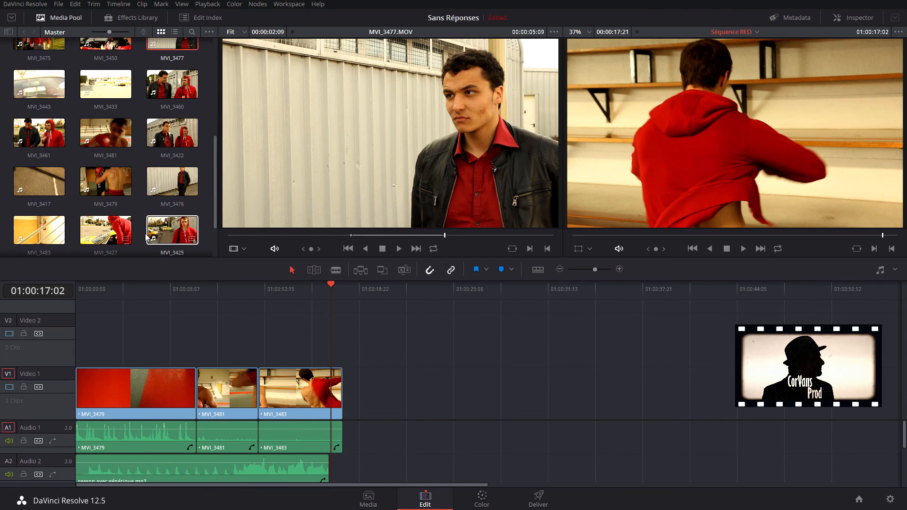
scroll(105, 202, "down", 1)
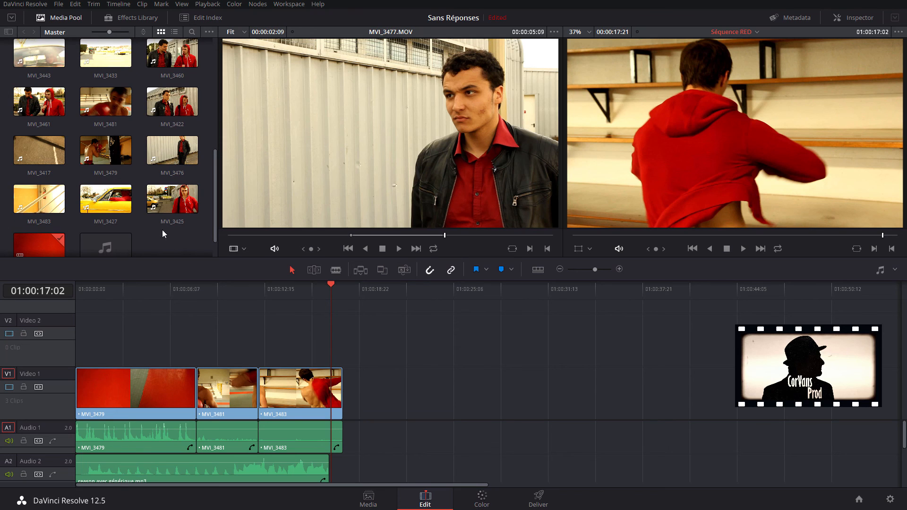
scroll(139, 213, "up", 4)
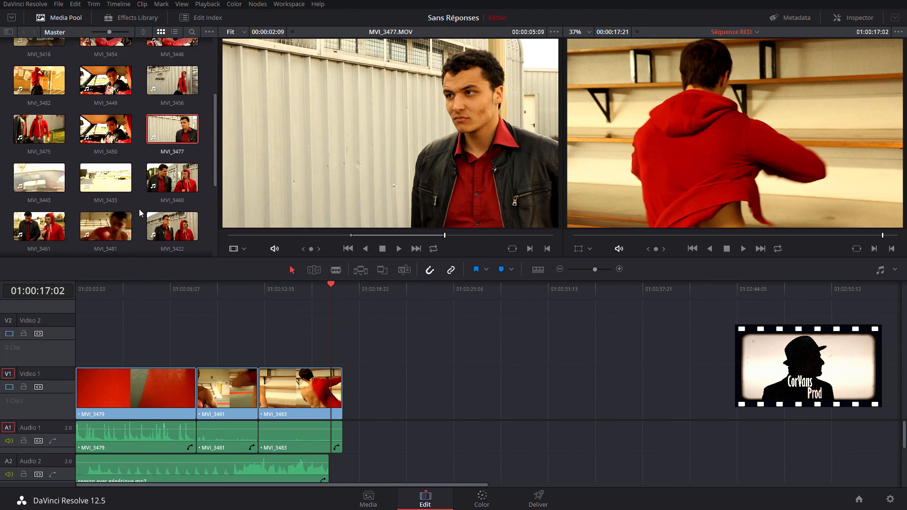
scroll(139, 212, "up", 1)
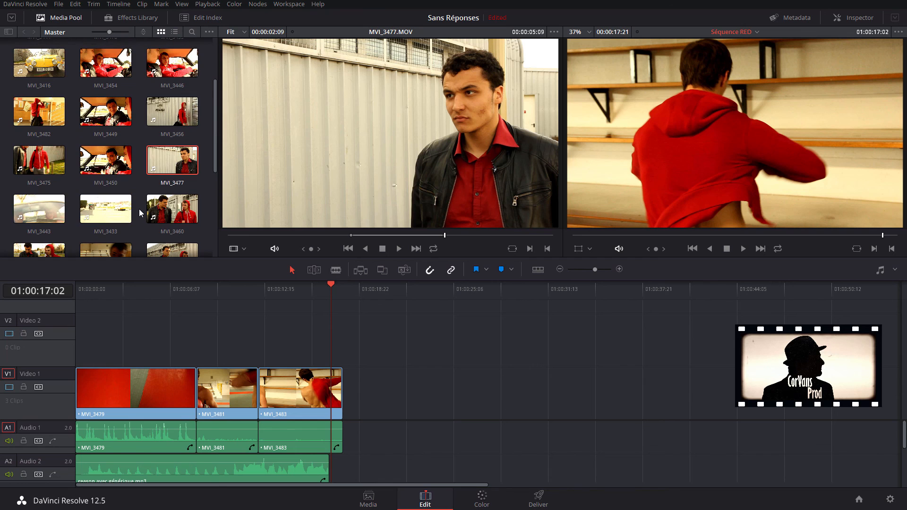
left_click(172, 111)
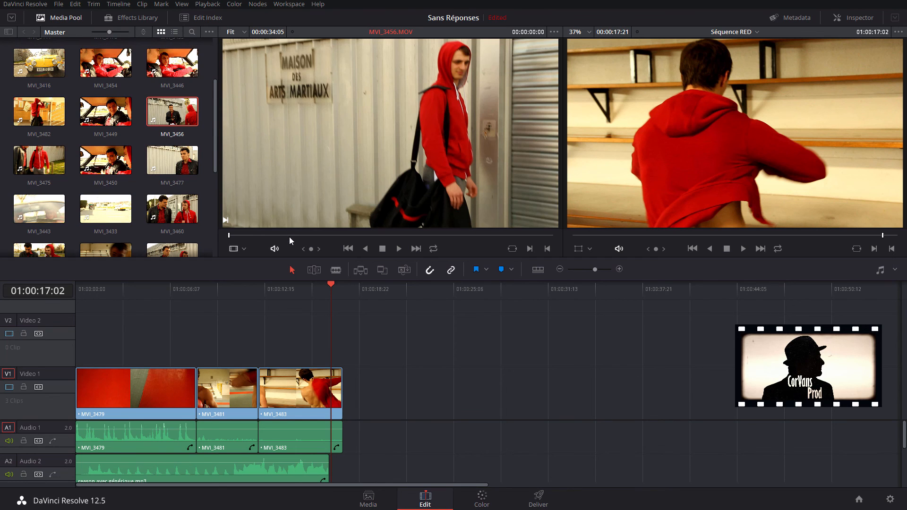
Step: Play and scrub clip MVI_3456 in the source viewer to find the moment at the door
left_click(290, 235)
key("space")
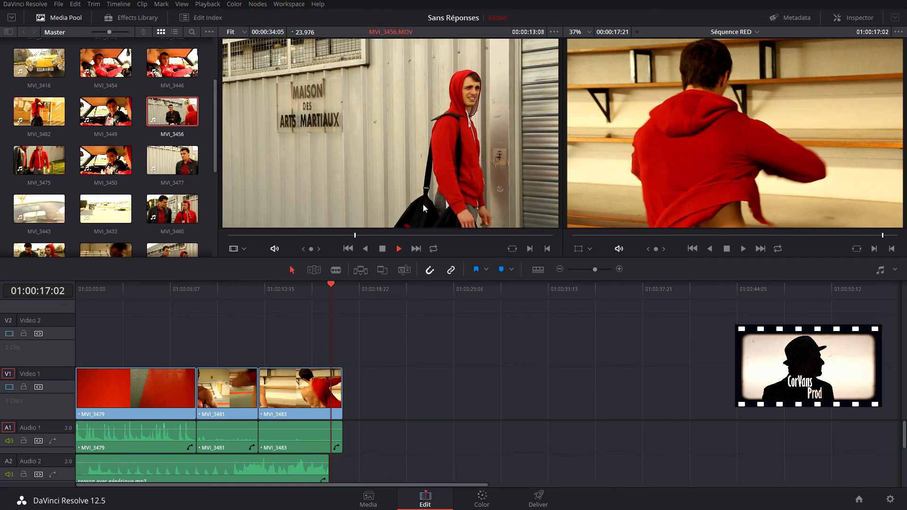
key("space")
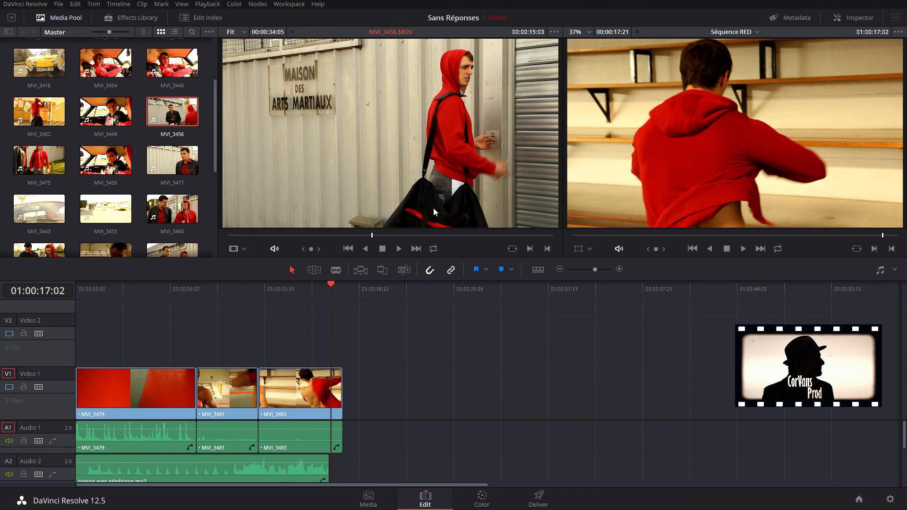
mouse_move(426, 235)
left_mouse_down()
mouse_move(457, 234)
mouse_move(423, 234)
mouse_move(421, 246)
mouse_move(416, 239)
left_mouse_up()
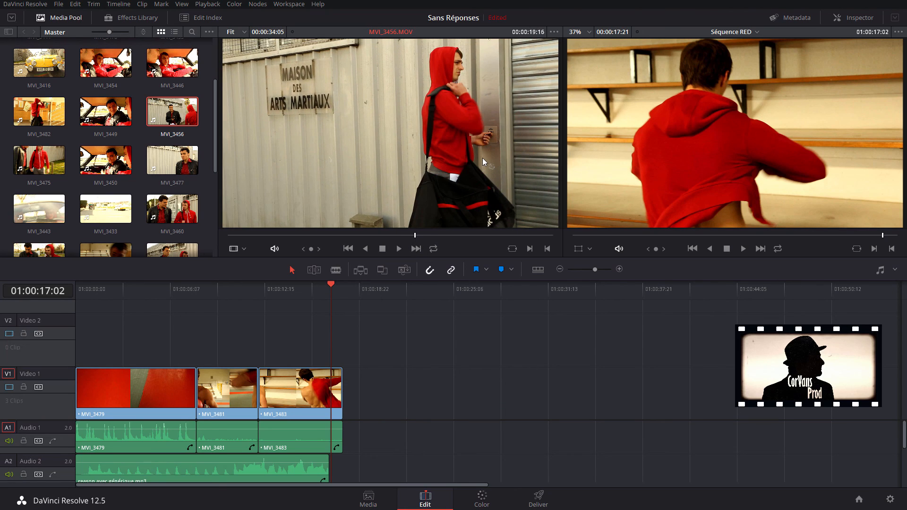
Step: Try several in points on MVI_3456, including 00:00:19:16, 00:00:18:12 and 00:00:19:20
key("i")
key("space")
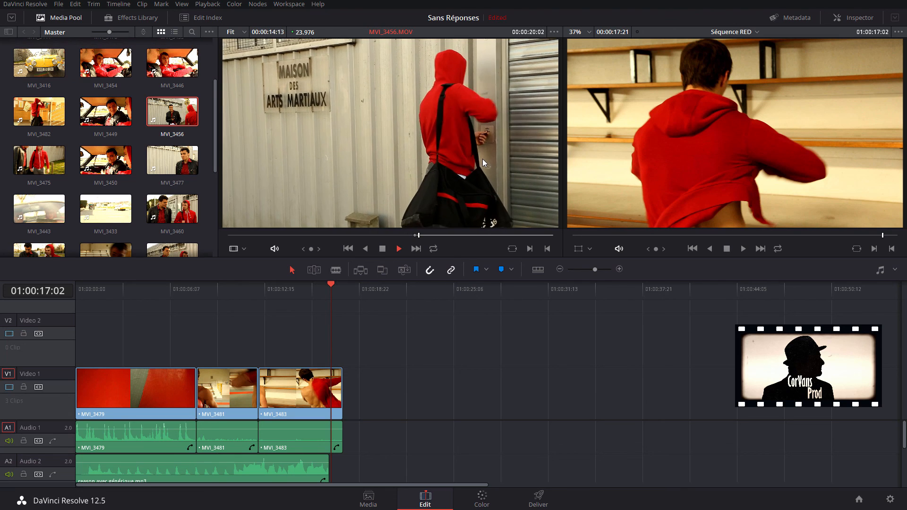
key("i")
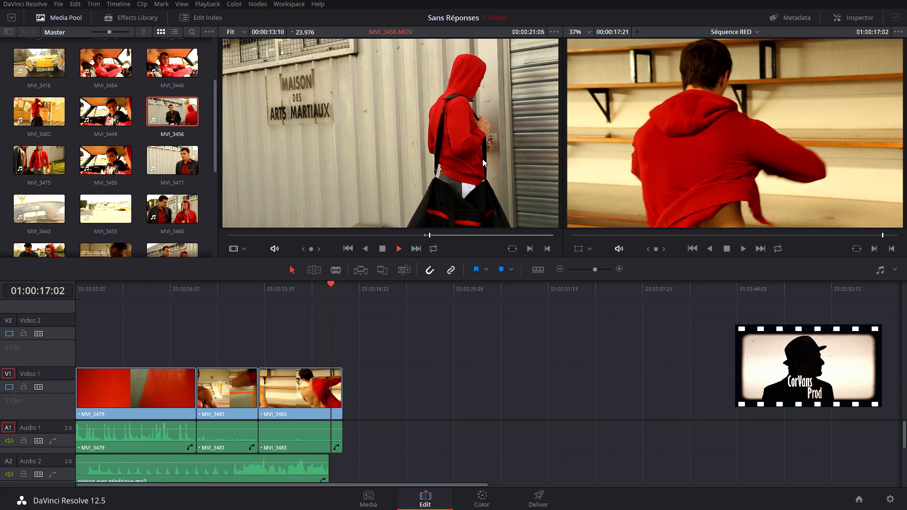
key("space")
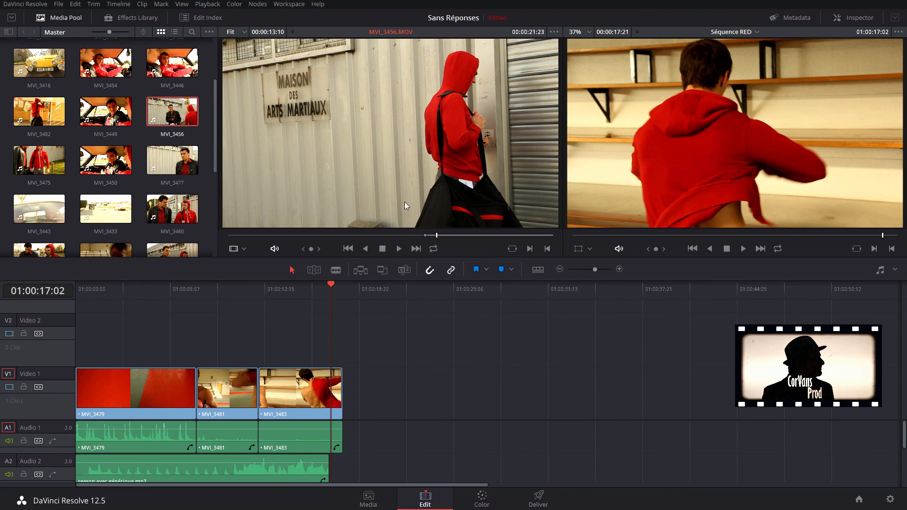
left_click(404, 235)
key("i")
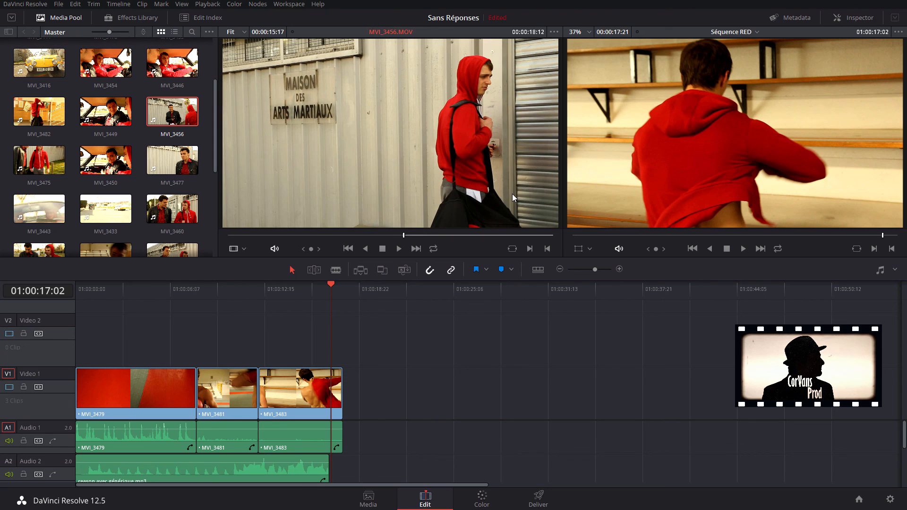
key("space")
key("space")
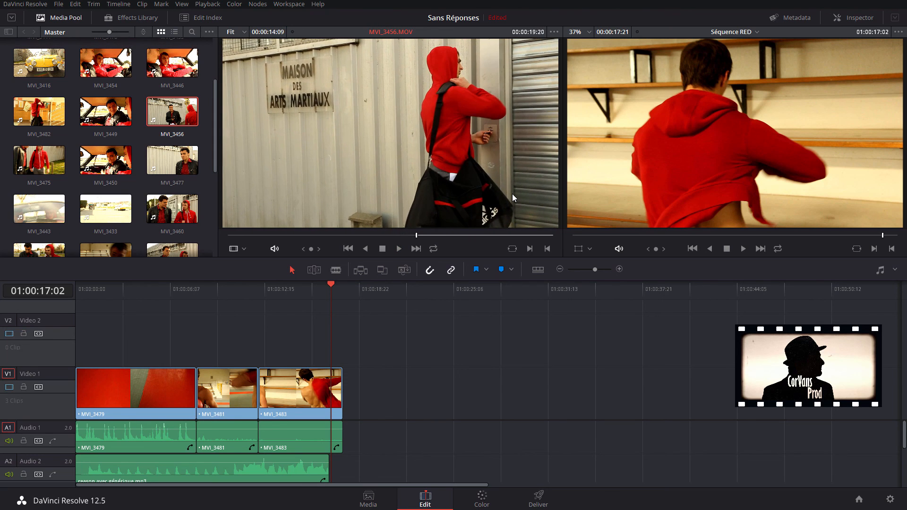
Step: Mark a 00:00:05:12 range of MVI_3456 ending at 00:00:25:02 and append it to the end of the timeline
key("j")
key("k")
key("l")
key("l")
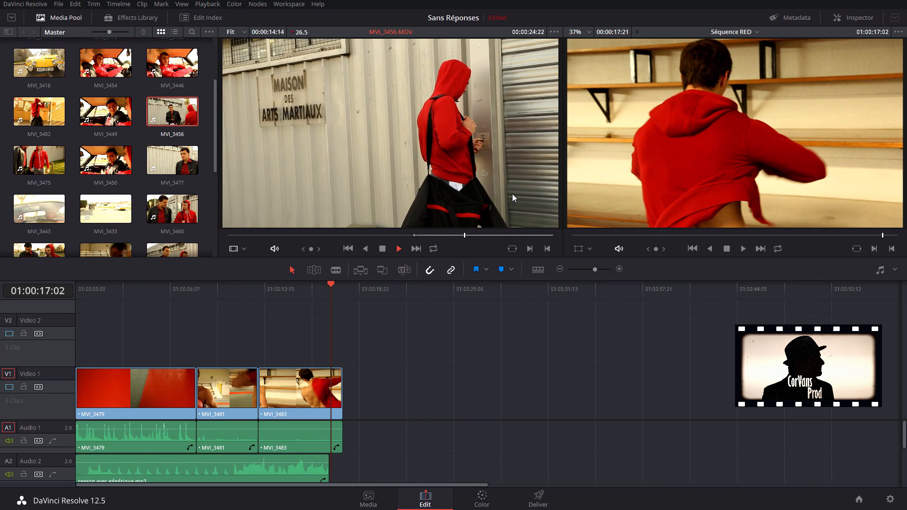
key("k")
key("o")
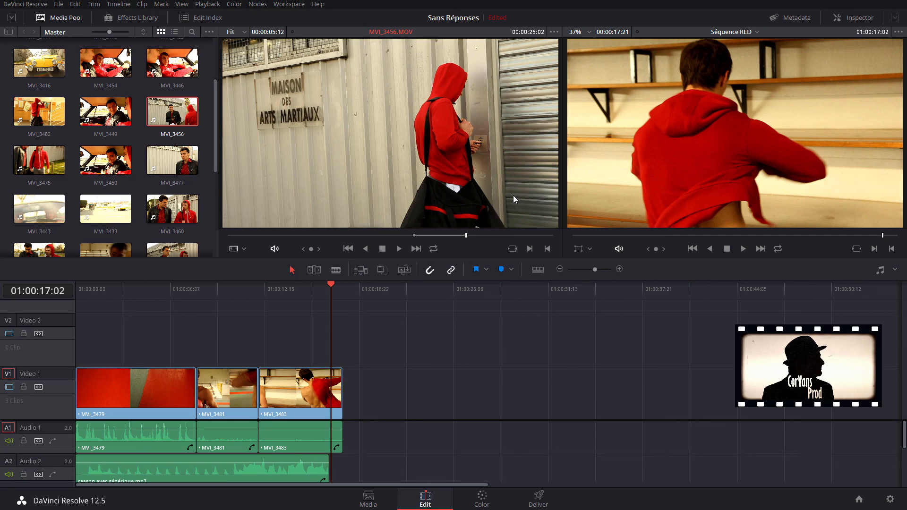
key("shift+F12")
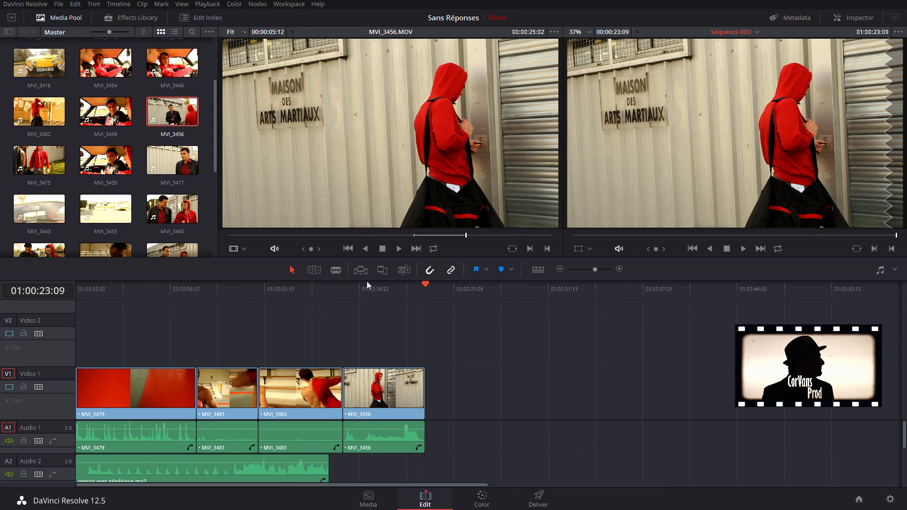
left_click_drag(367, 283, 417, 302)
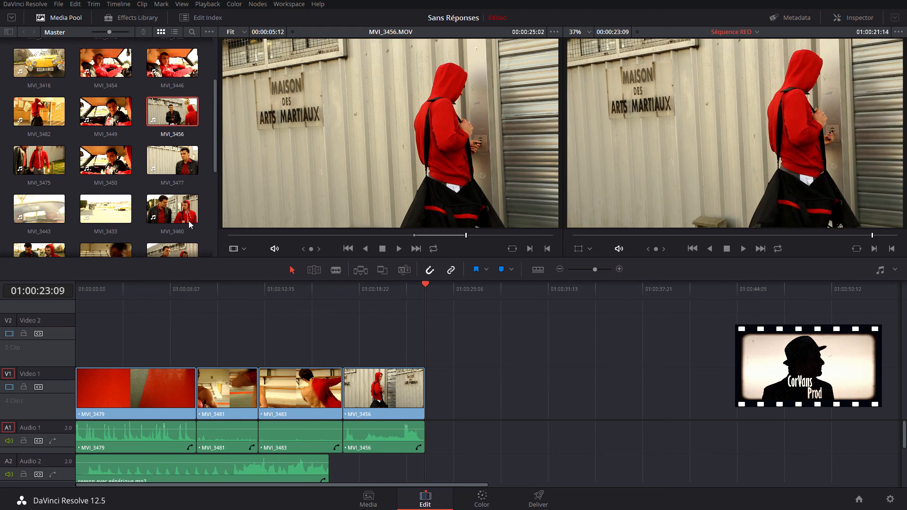
Step: Preview MVI_3478 and MVI_3476, load MVI_3477 with its marked range, and overwrite it onto the timeline at 01:00:23:09
scroll(110, 184, "up", 1)
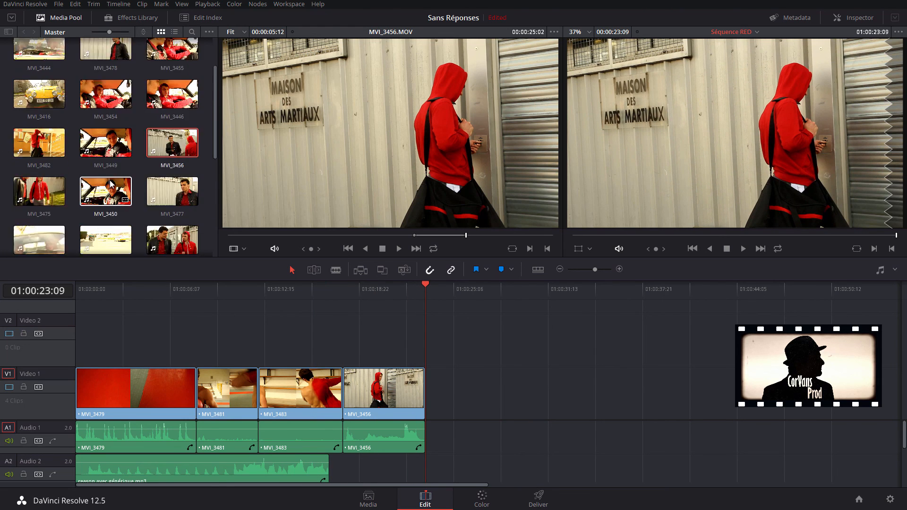
scroll(110, 184, "up", 2)
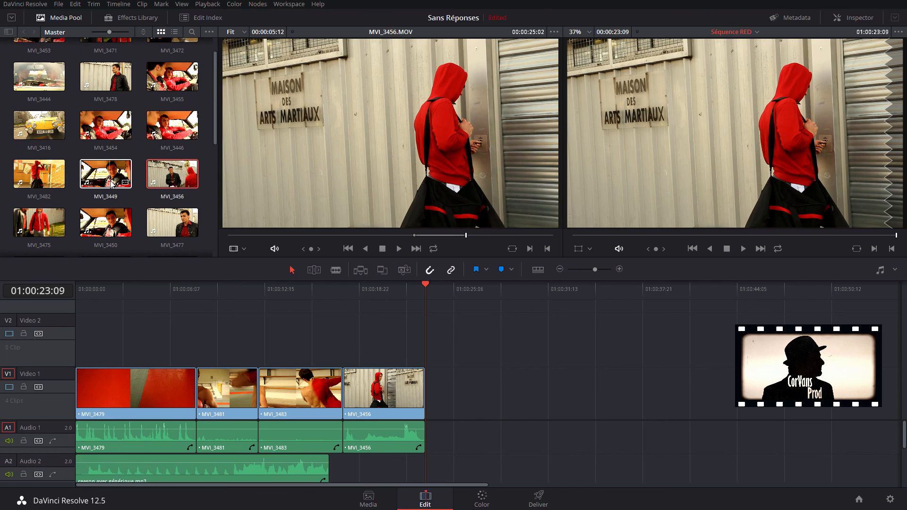
double_click(106, 76)
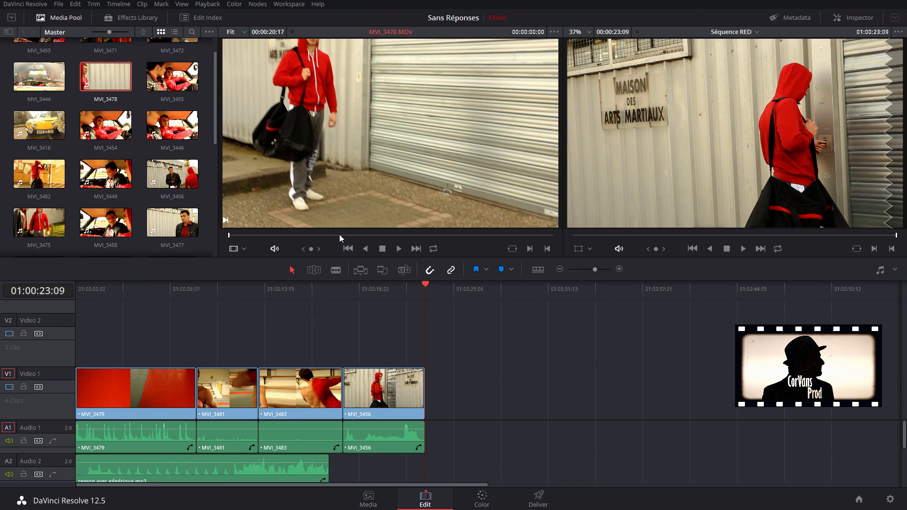
scroll(85, 171, "down", 3)
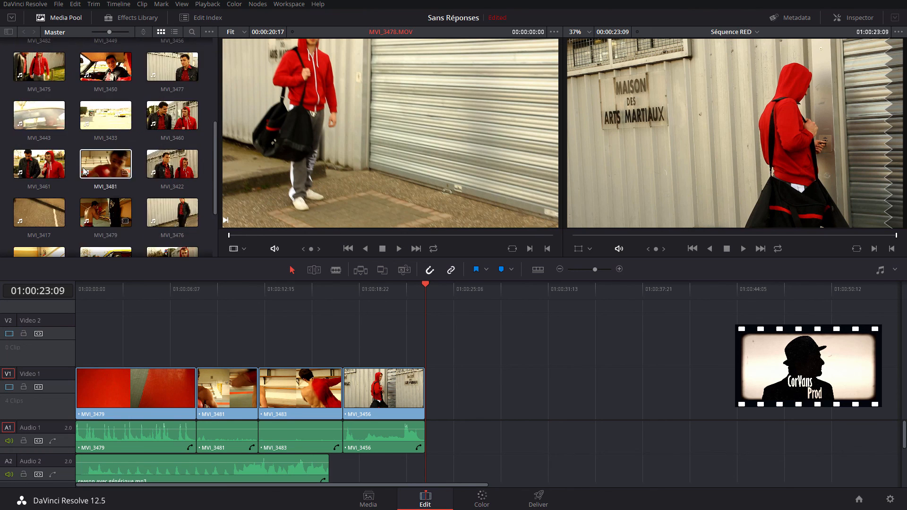
double_click(173, 71)
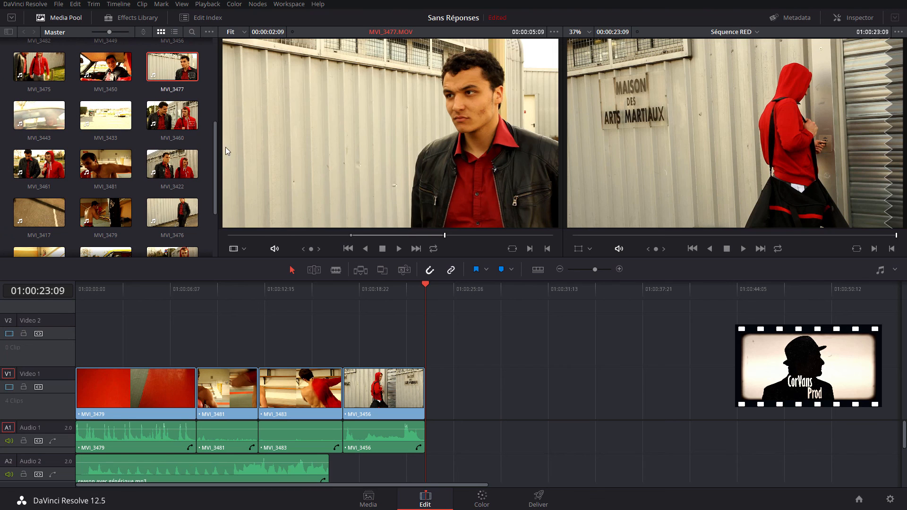
double_click(184, 212)
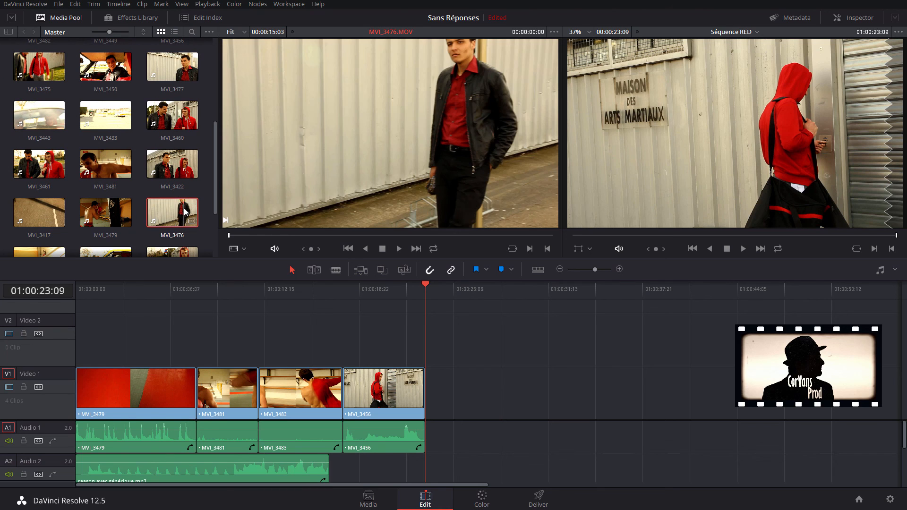
double_click(165, 58)
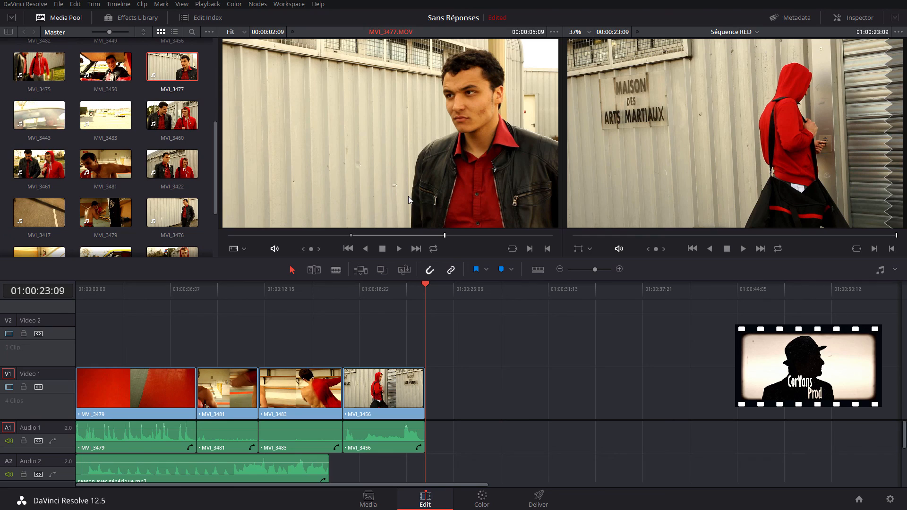
key("F10")
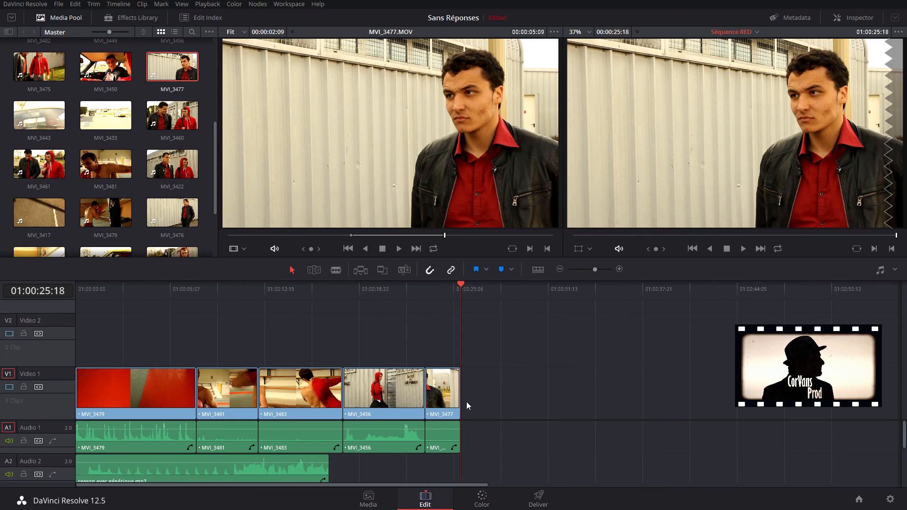
Step: Play the timeline from 01:00:09:01 to 01:00:24:01 to review the added shots
left_click_drag(345, 295, 209, 310)
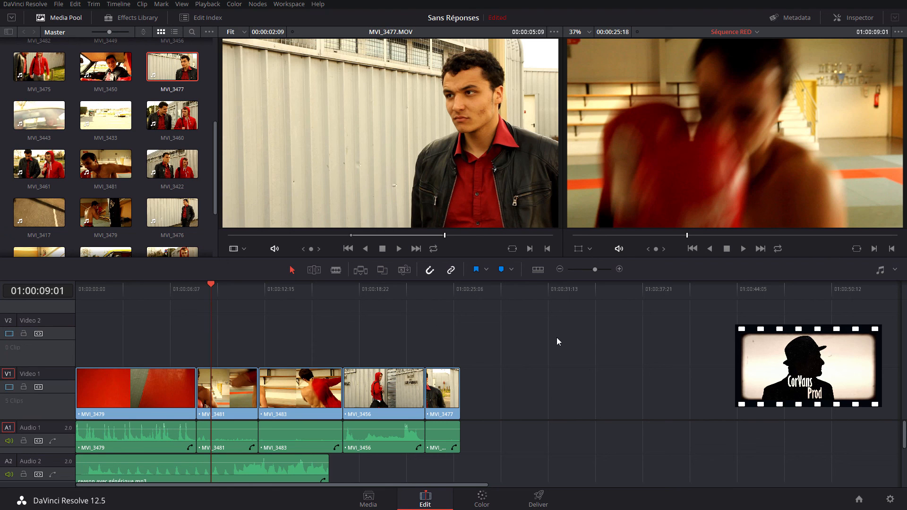
key("space")
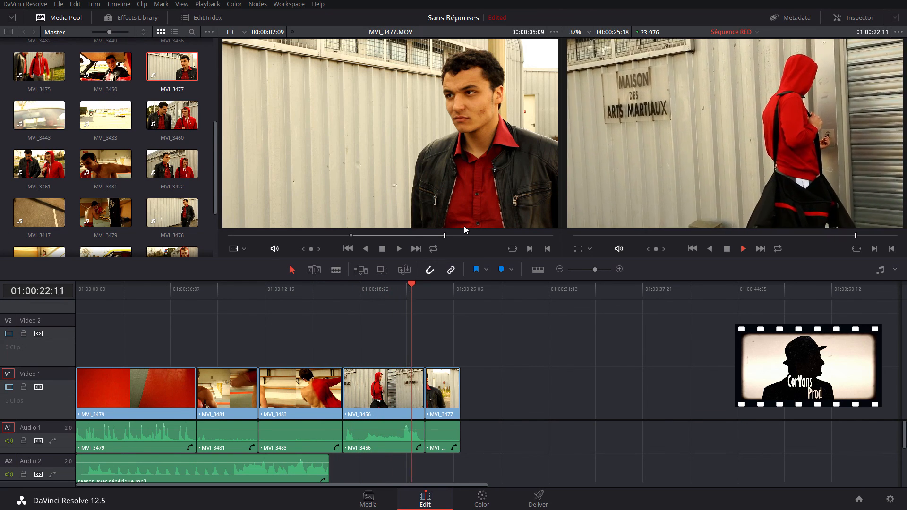
key("space")
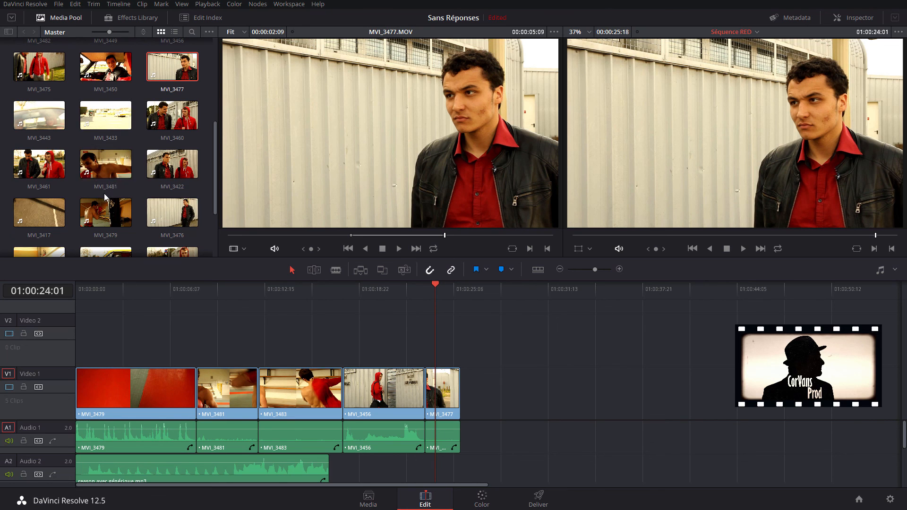
Step: Load clip MVI_3478 into the source viewer at 00:00:06:13 and park the timeline playhead at 01:00:27:21
scroll(104, 197, "up", 6)
scroll(106, 198, "down", 9)
scroll(106, 199, "up", 3)
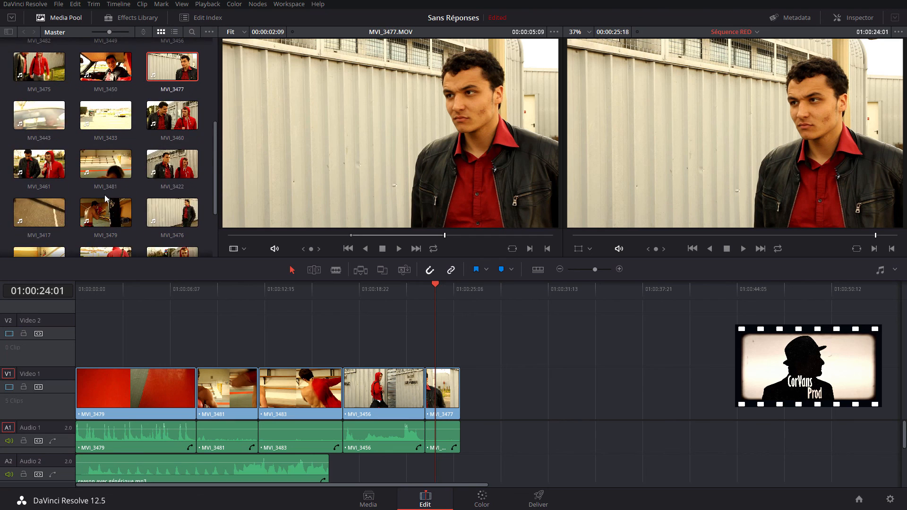
scroll(106, 198, "up", 3)
scroll(117, 149, "up", 1)
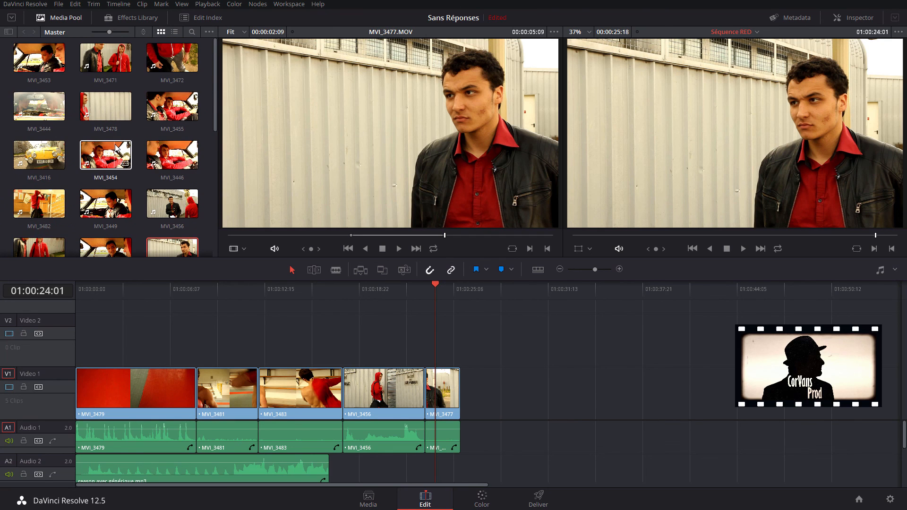
left_click(108, 107)
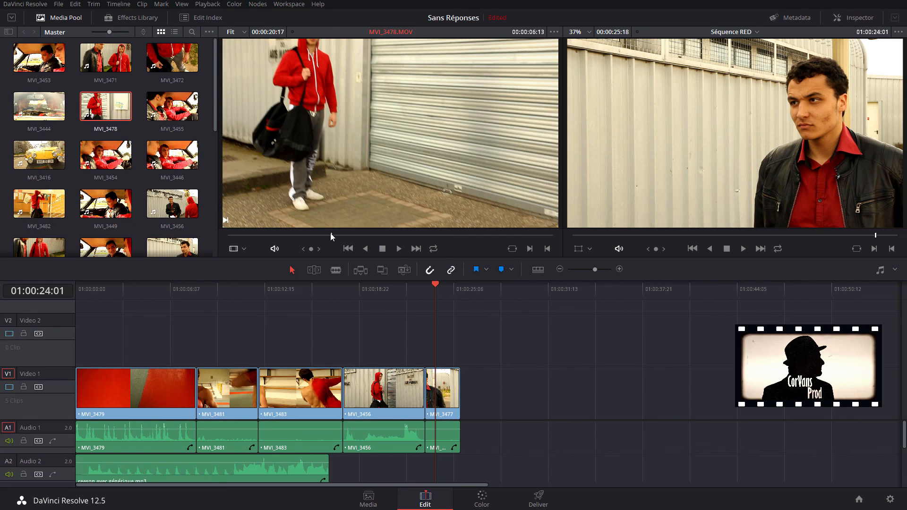
left_click(330, 233)
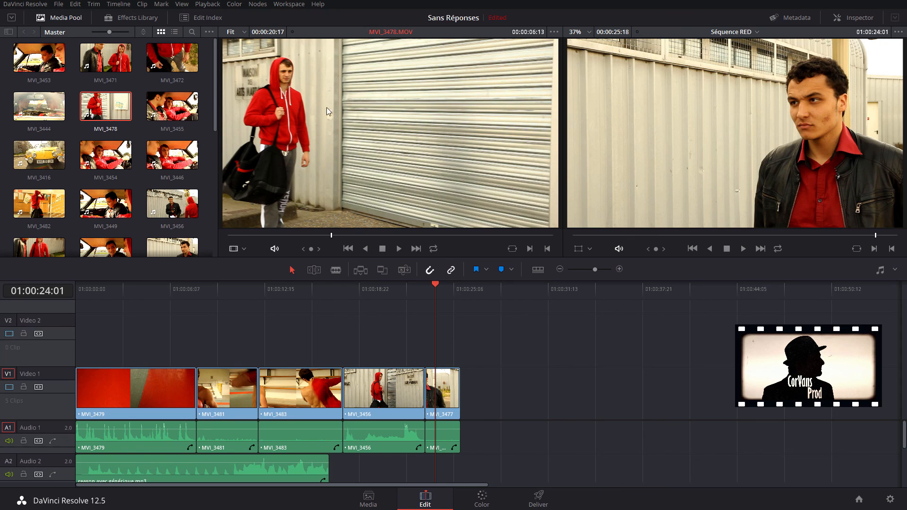
left_click(492, 291)
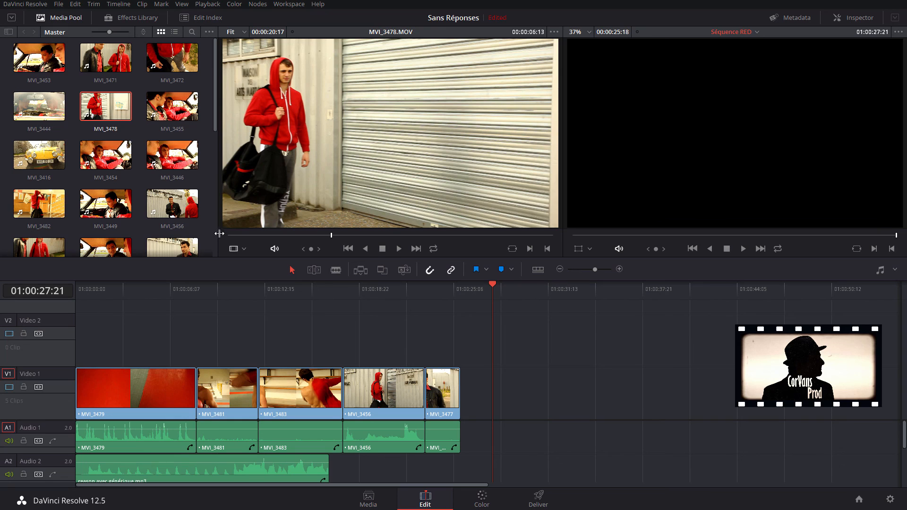
Step: Look through all the clip thumbnails in the media pool's Master bin
scroll(161, 204, "down", 1)
scroll(161, 204, "down", 3)
scroll(161, 204, "up", 4)
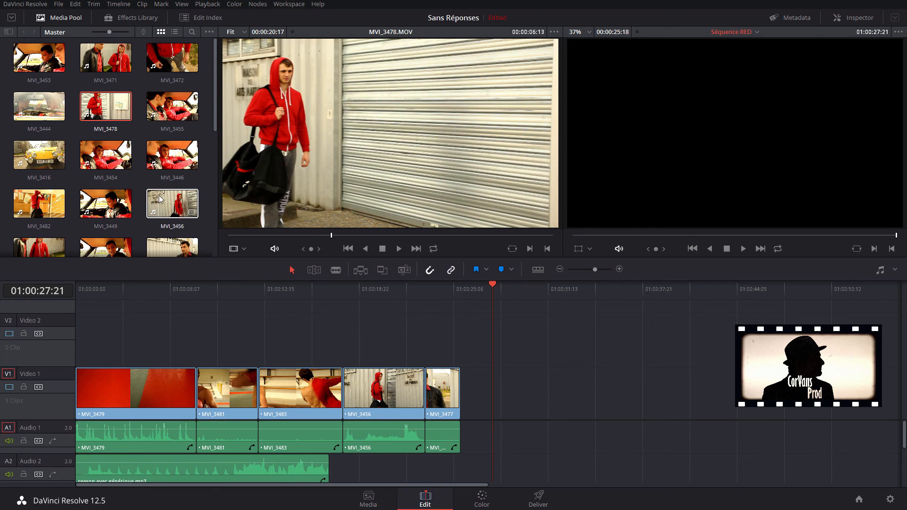
scroll(163, 204, "down", 5)
scroll(169, 197, "up", 5)
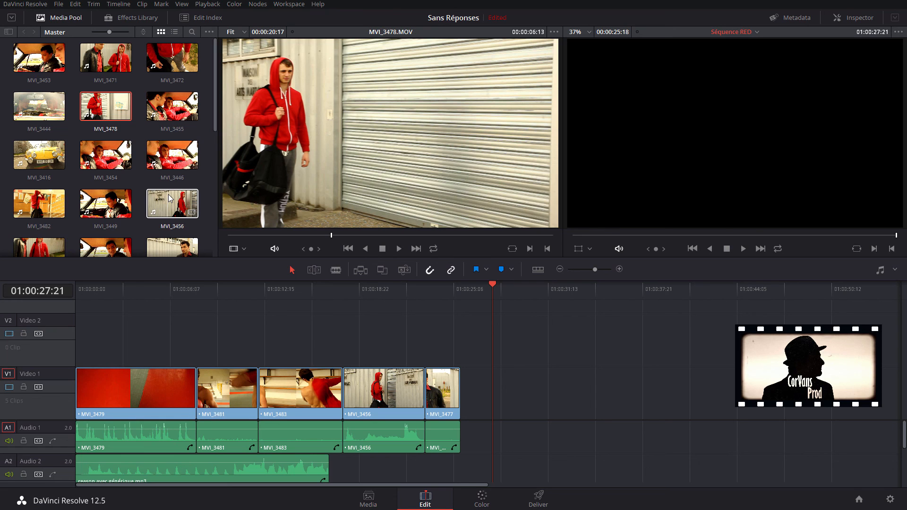
scroll(170, 190, "down", 6)
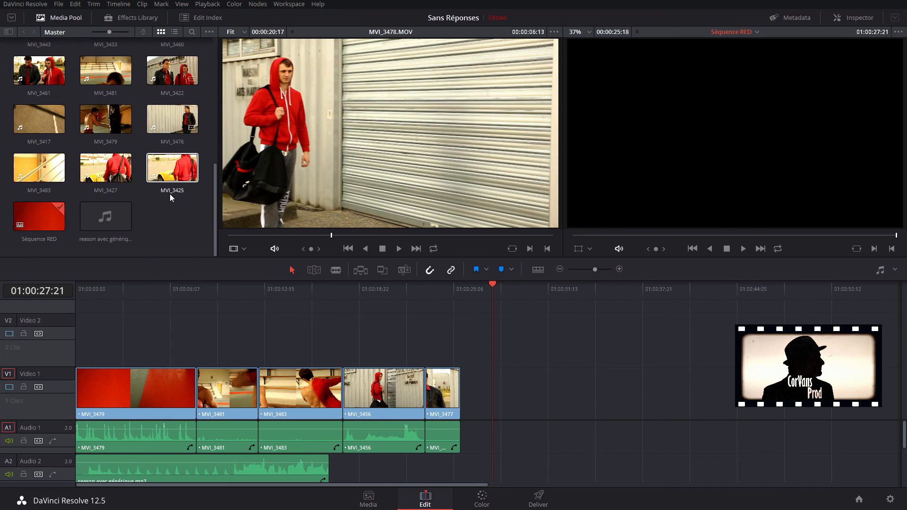
scroll(171, 197, "up", 6)
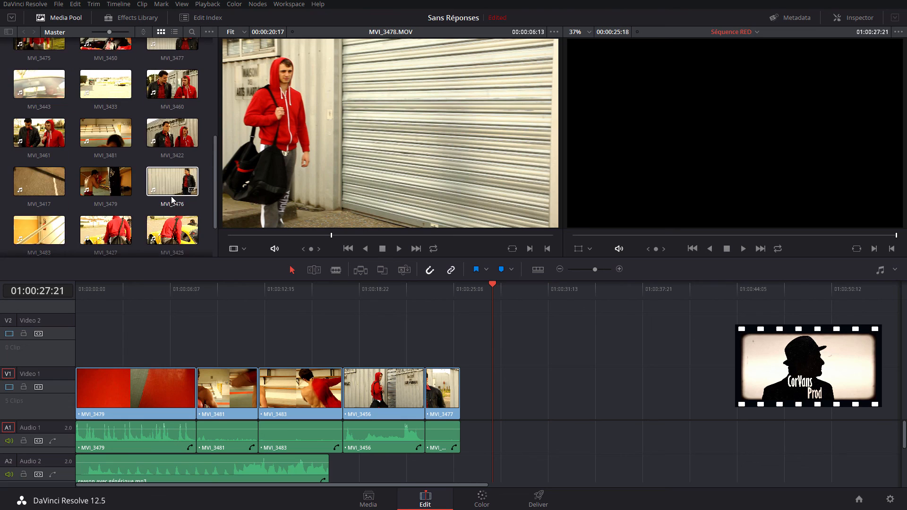
scroll(173, 199, "down", 6)
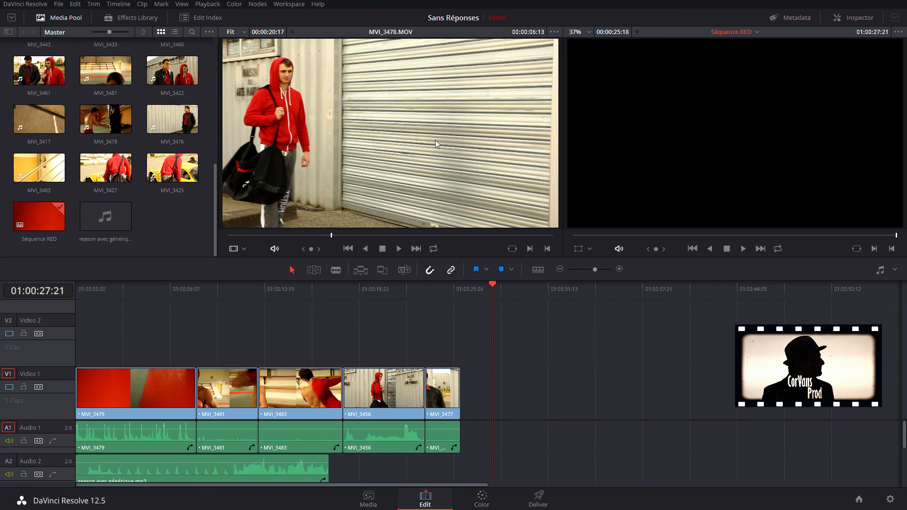
scroll(122, 205, "up", 2)
scroll(122, 205, "up", 6)
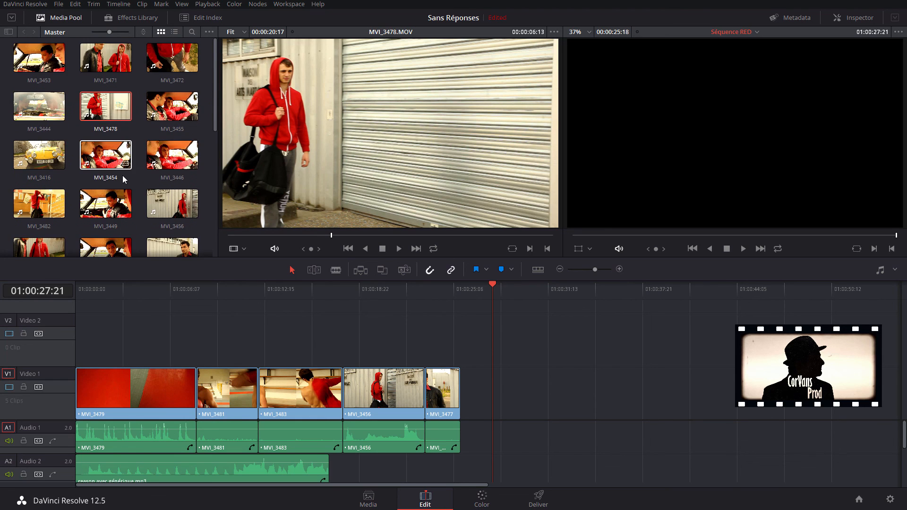
scroll(125, 180, "down", 8)
scroll(123, 179, "up", 10)
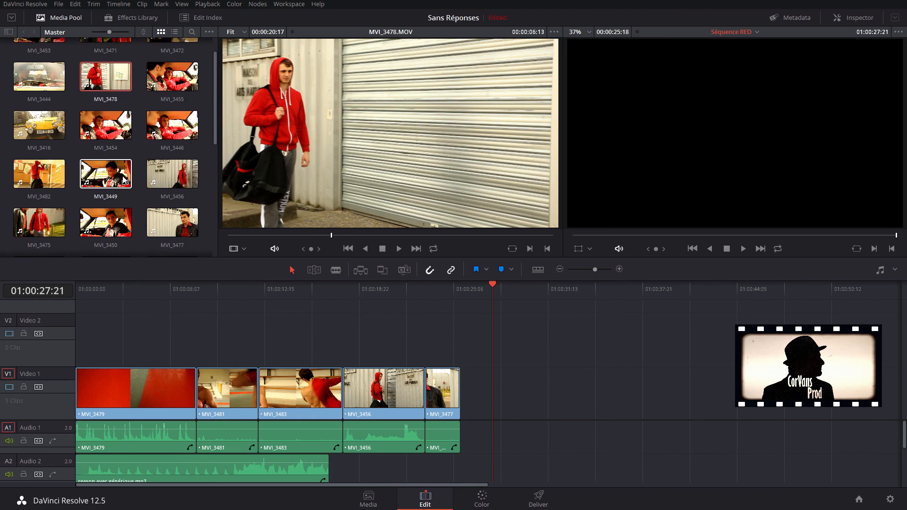